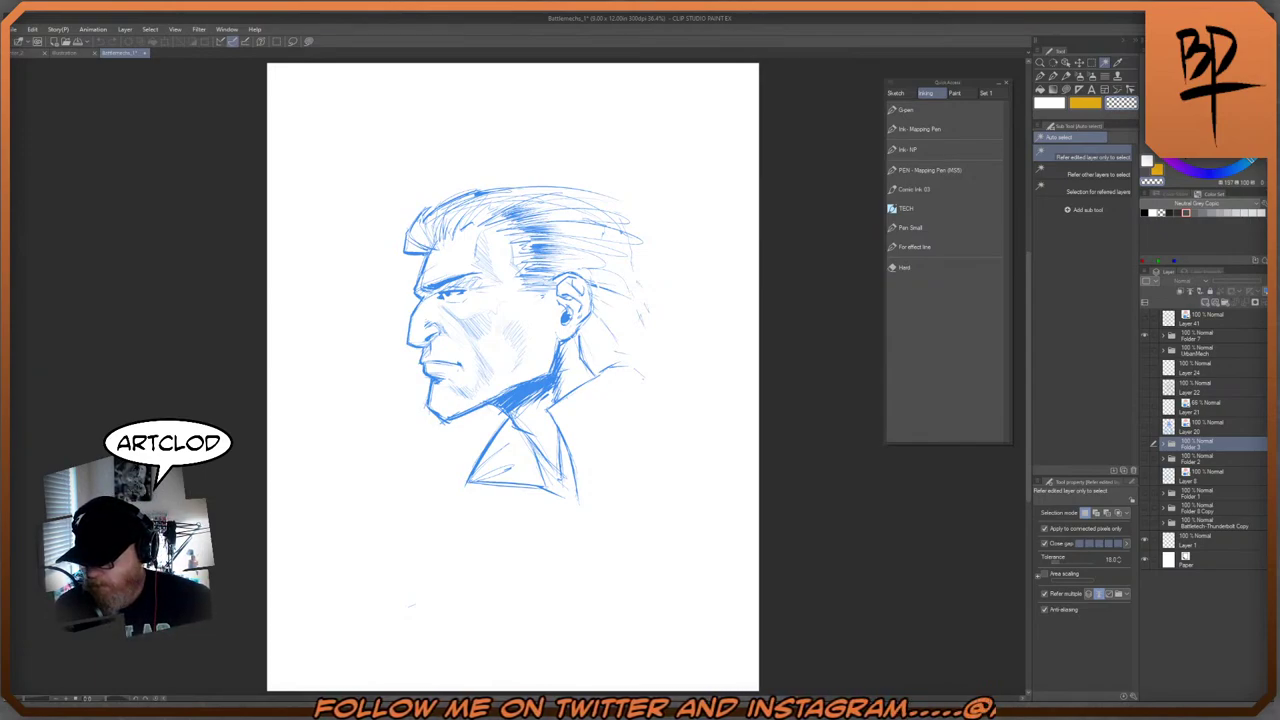
# - Add a new layer directly above Folder 7, with that folder hidden, and choose the PEN - Mapping Pen brush for sketching
pyautogui.click(1158, 281)
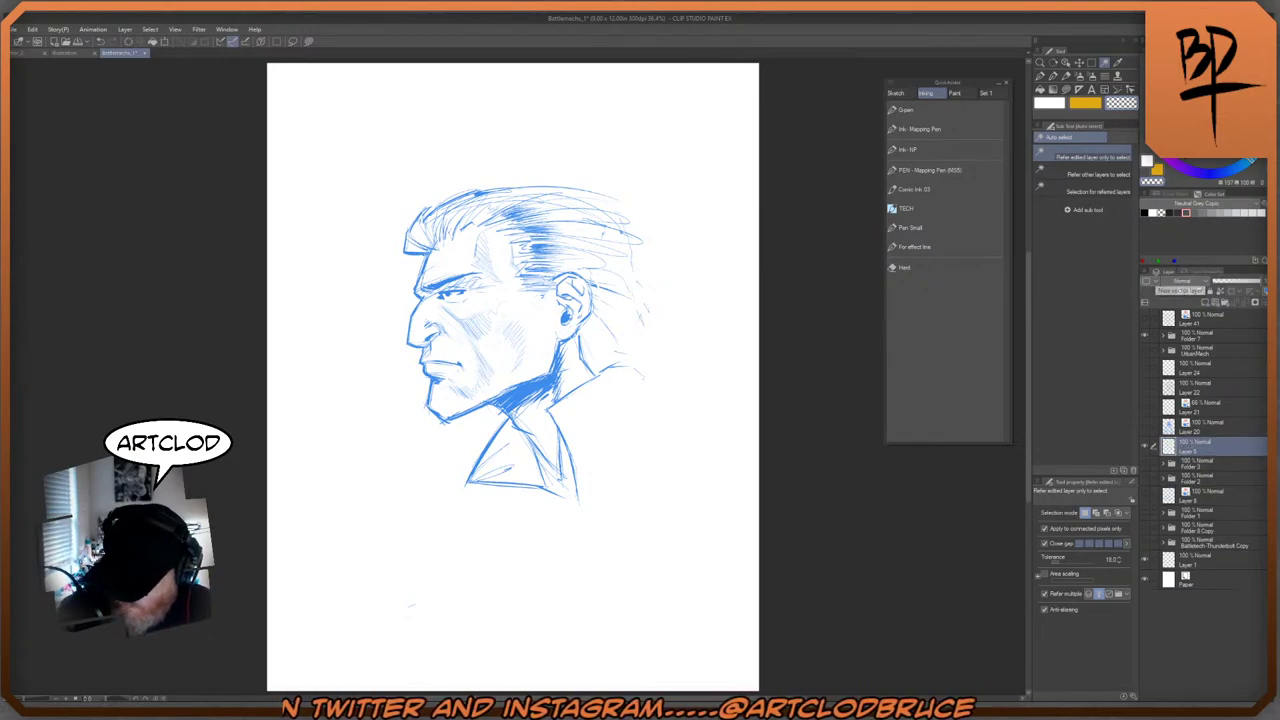
pyautogui.moveTo(1205, 445); pyautogui.dragTo(1212, 334)
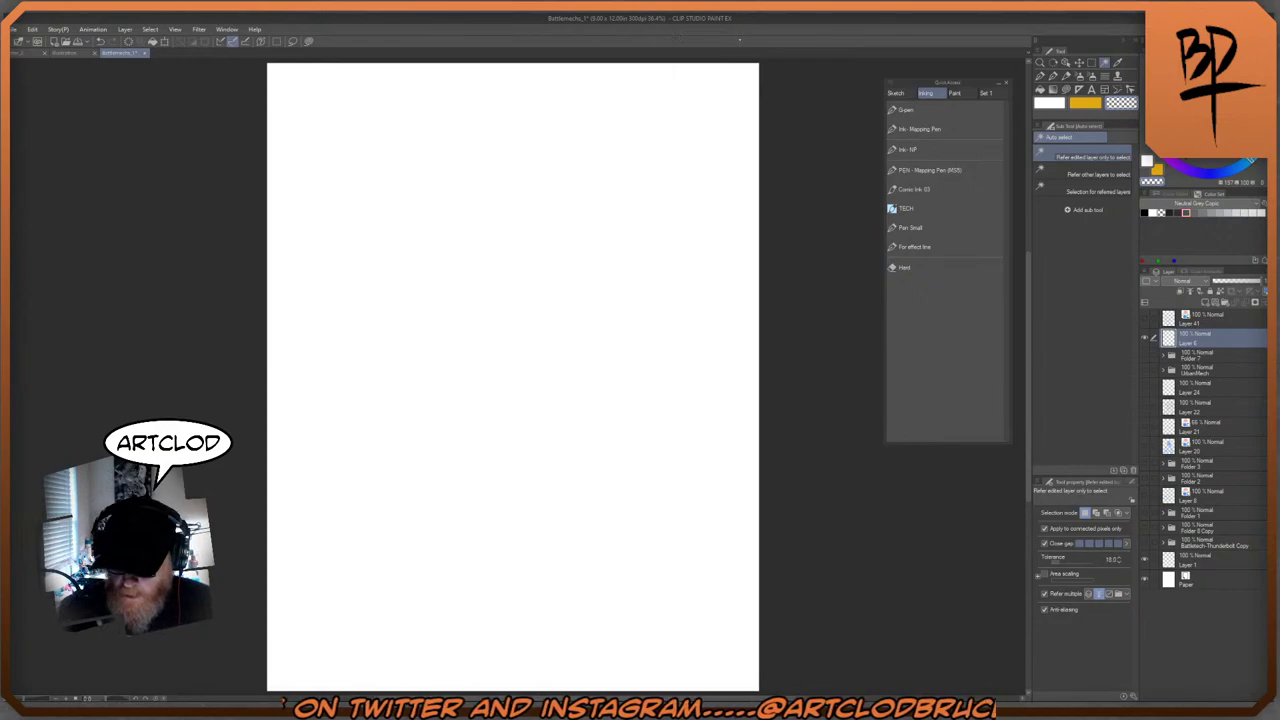
pyautogui.click(930, 170)
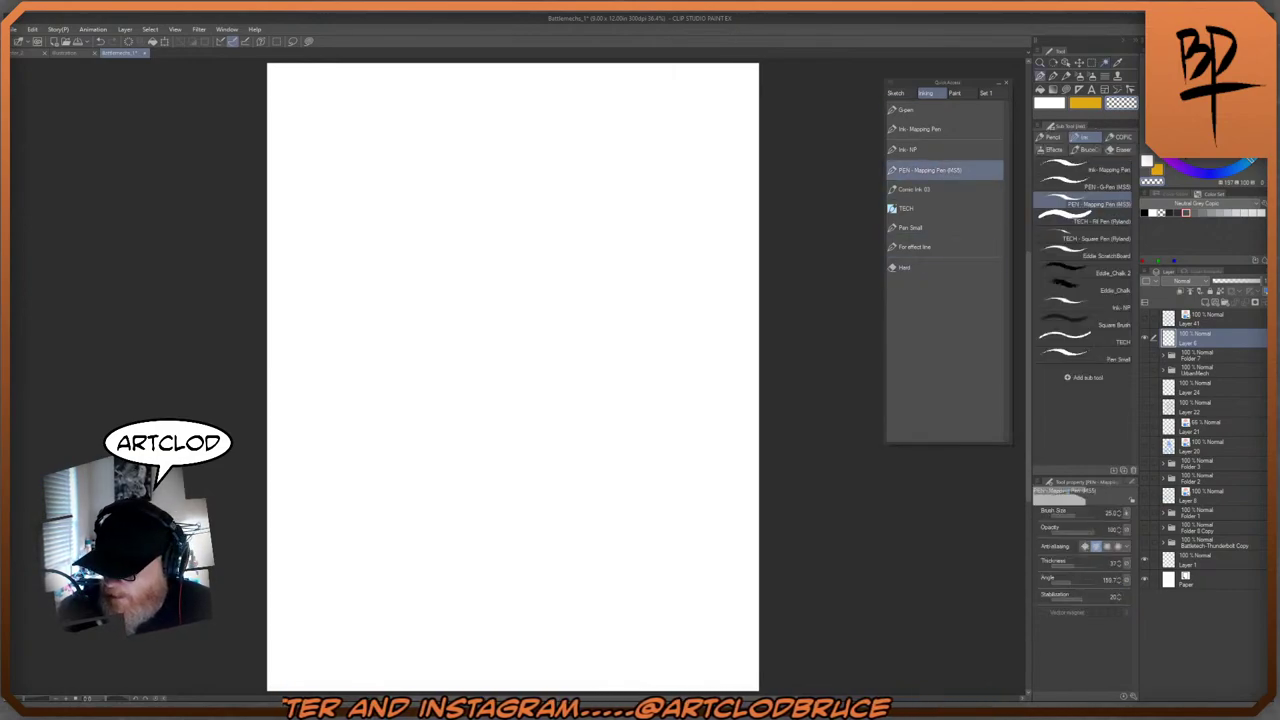
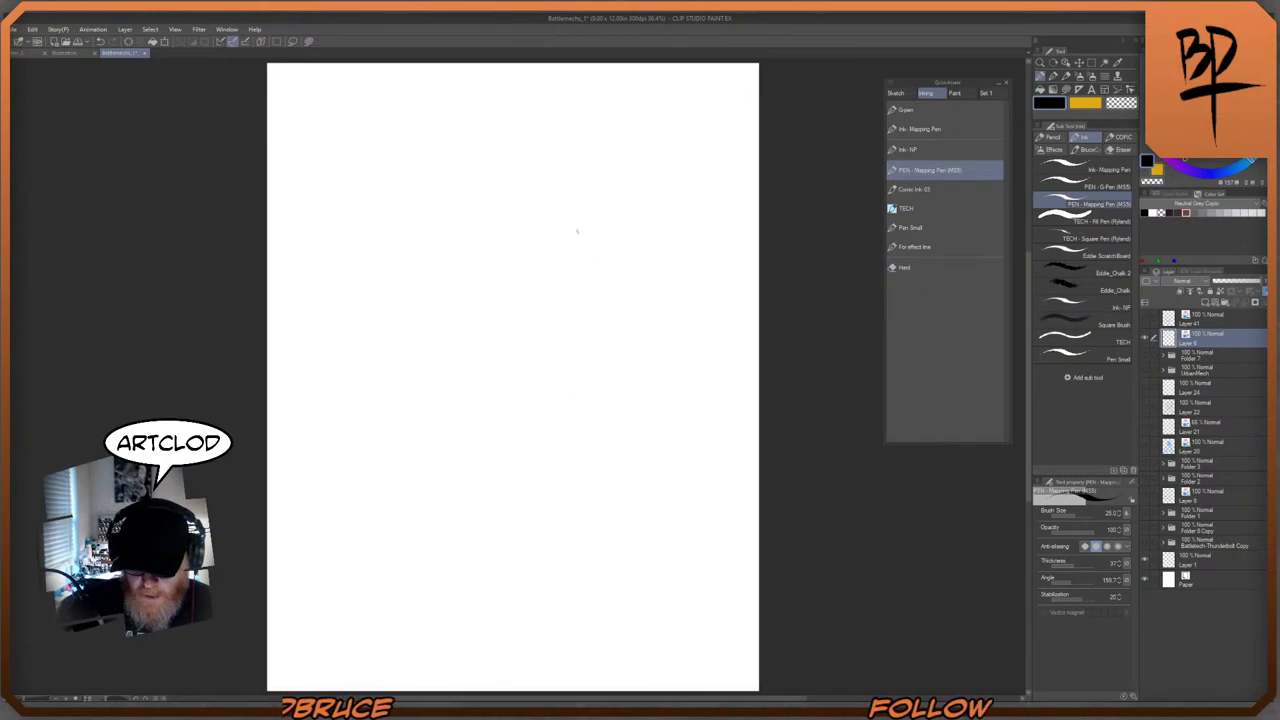
pyautogui.moveTo(595, 310)
pyautogui.mouseDown()
pyautogui.moveTo(579, 201)
pyautogui.moveTo(619, 330)
pyautogui.moveTo(587, 194)
pyautogui.moveTo(603, 326)
pyautogui.moveTo(592, 196)
pyautogui.moveTo(572, 403)
pyautogui.mouseUp()
pyautogui.moveTo(578, 202)
pyautogui.mouseDown()
pyautogui.moveTo(555, 380)
pyautogui.moveTo(567, 222)
pyautogui.moveTo(551, 372)
pyautogui.moveTo(527, 256)
pyautogui.mouseUp()
pyautogui.moveTo(529, 354); pyautogui.dragTo(525, 270)
pyautogui.moveTo(527, 320); pyautogui.dragTo(523, 256)
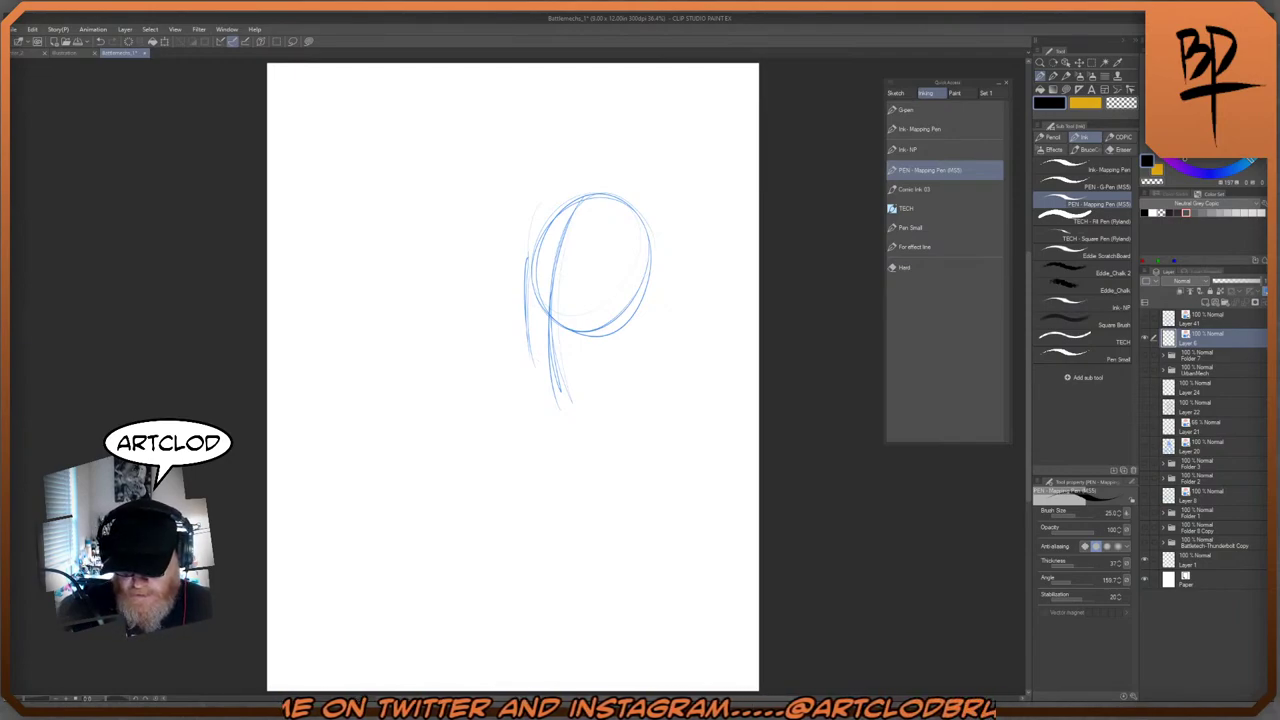
pyautogui.moveTo(521, 253)
pyautogui.mouseDown()
pyautogui.moveTo(542, 284)
pyautogui.moveTo(530, 238)
pyautogui.moveTo(549, 204)
pyautogui.moveTo(604, 194)
pyautogui.moveTo(634, 222)
pyautogui.mouseUp()
pyautogui.moveTo(568, 196); pyautogui.dragTo(598, 192)
pyautogui.moveTo(538, 271)
pyautogui.mouseDown()
pyautogui.moveTo(547, 278)
pyautogui.moveTo(527, 320)
pyautogui.mouseUp()
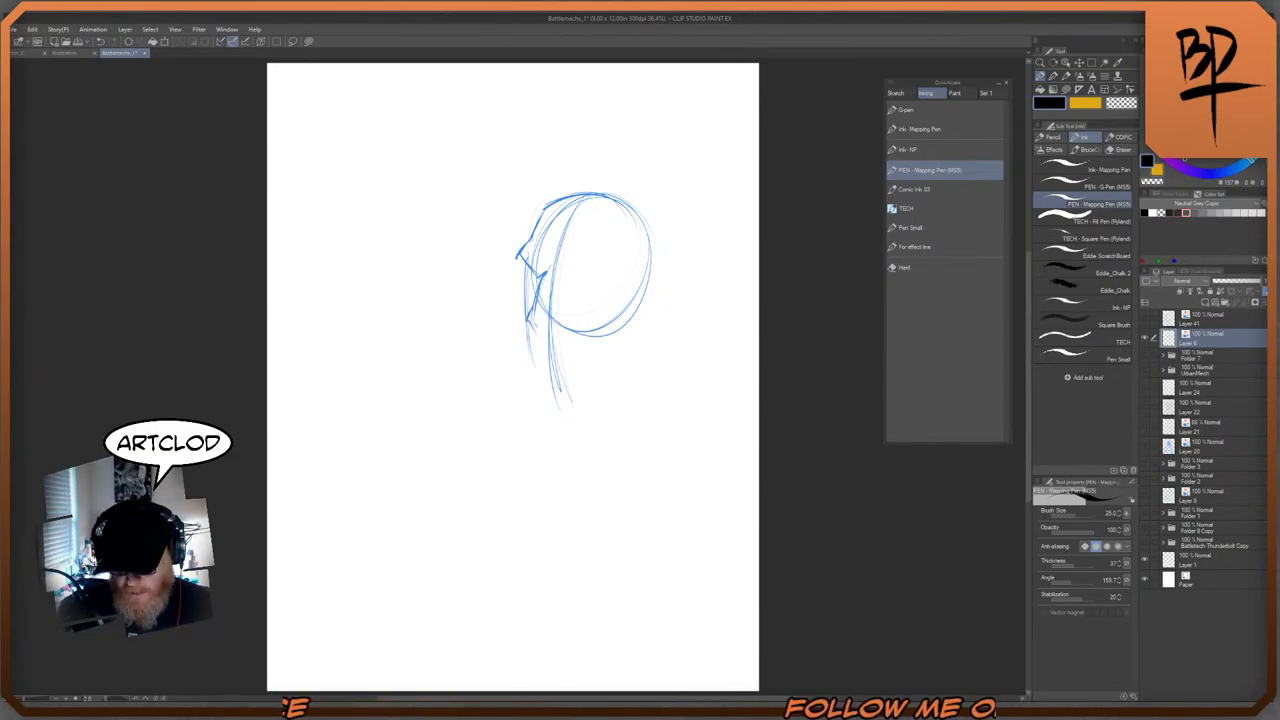
pyautogui.moveTo(538, 312); pyautogui.dragTo(532, 338)
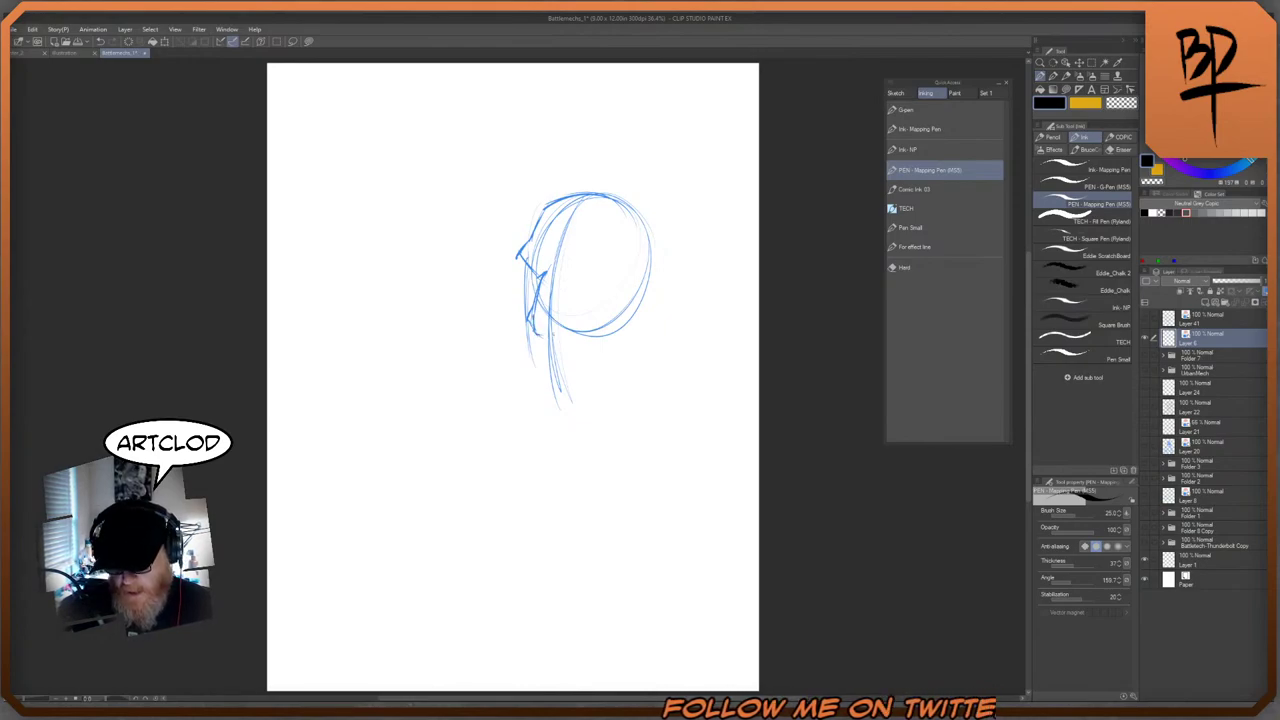
pyautogui.moveTo(535, 316)
pyautogui.mouseDown()
pyautogui.moveTo(537, 338)
pyautogui.moveTo(574, 324)
pyautogui.moveTo(564, 310)
pyautogui.mouseUp()
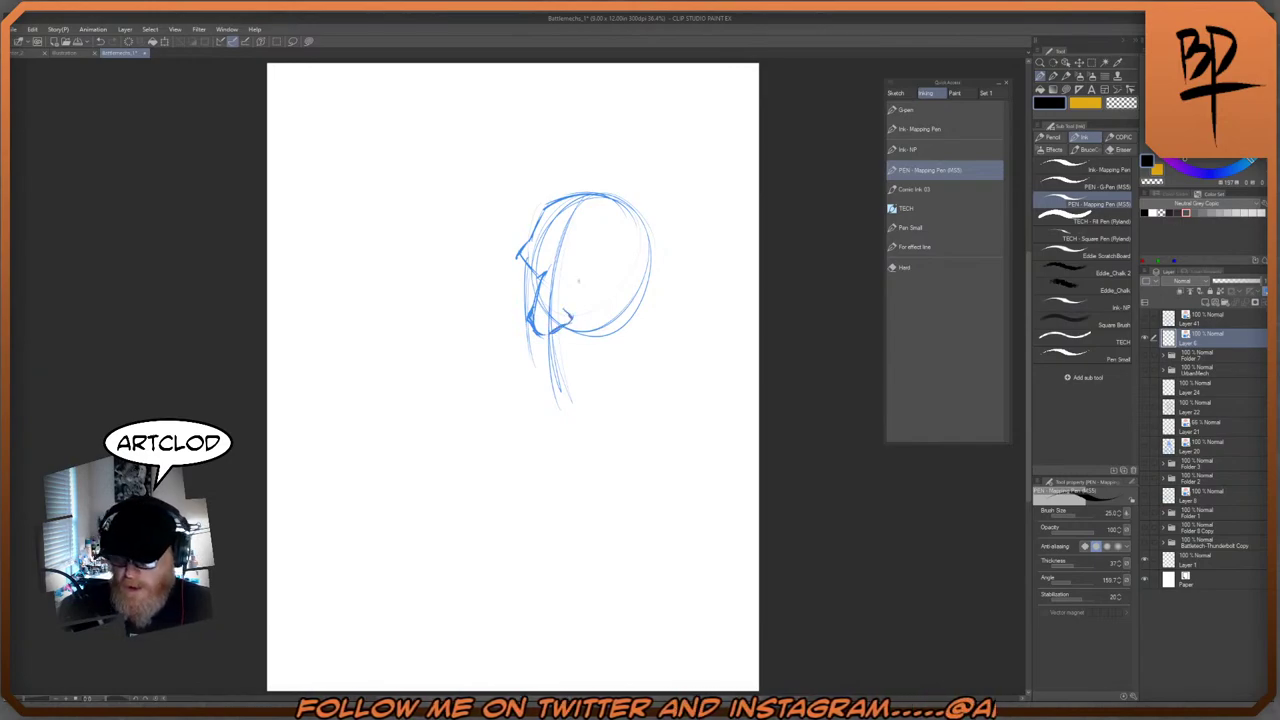
pyautogui.press('e')
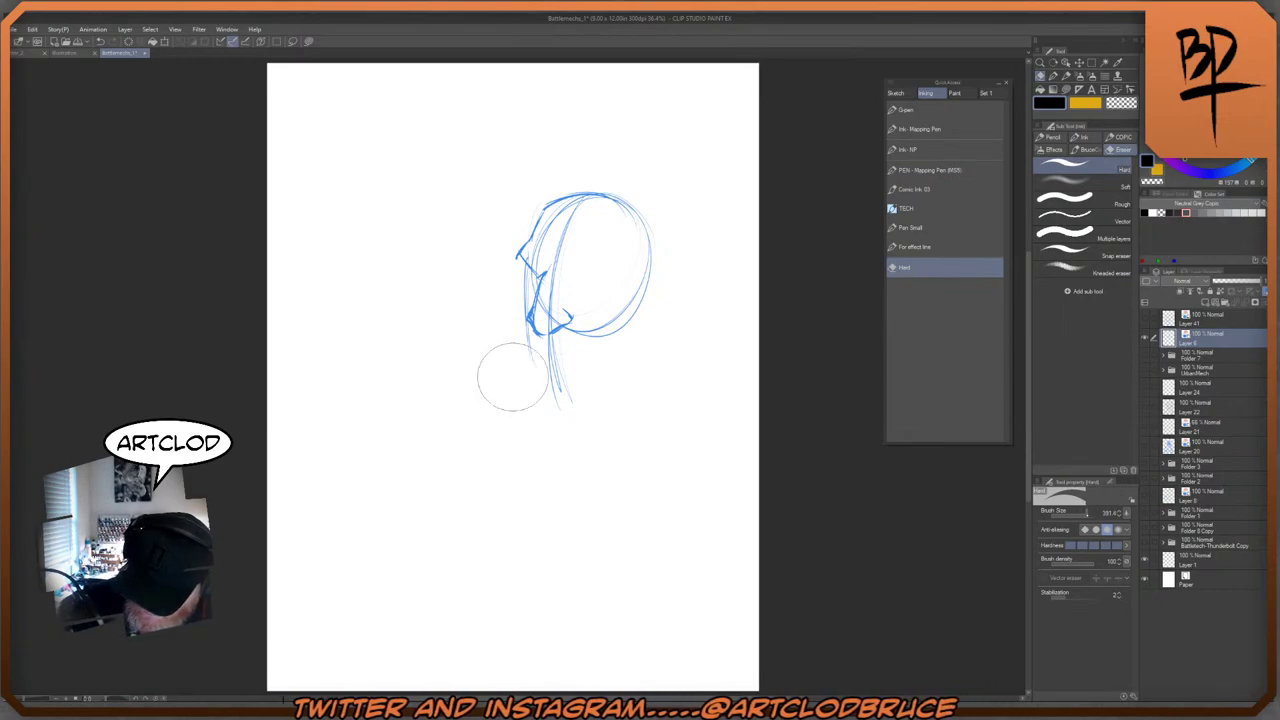
pyautogui.moveTo(592, 223)
pyautogui.mouseDown()
pyautogui.moveTo(591, 349)
pyautogui.moveTo(528, 292)
pyautogui.mouseUp()
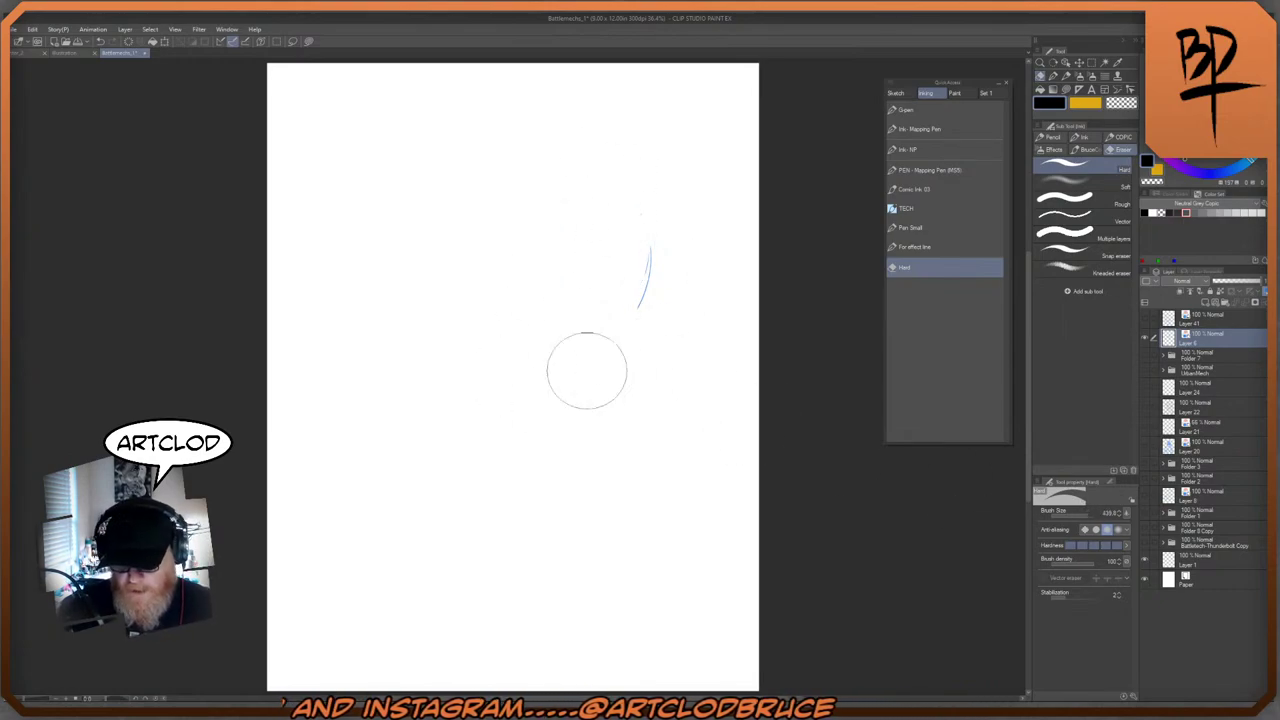
pyautogui.moveTo(643, 255); pyautogui.dragTo(600, 310)
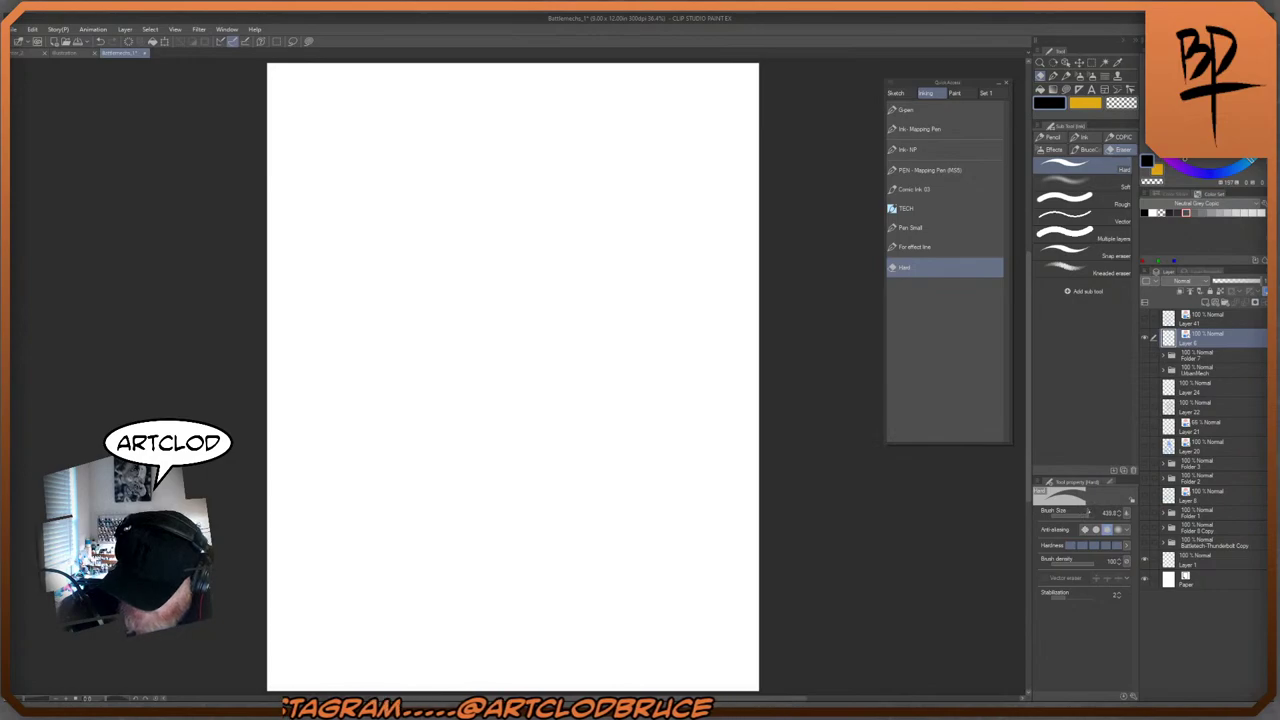
# - Sketch the forehead line, frowning brows, eyes and nose of a three-quarter male face with the mapping pen
pyautogui.click(910, 171)
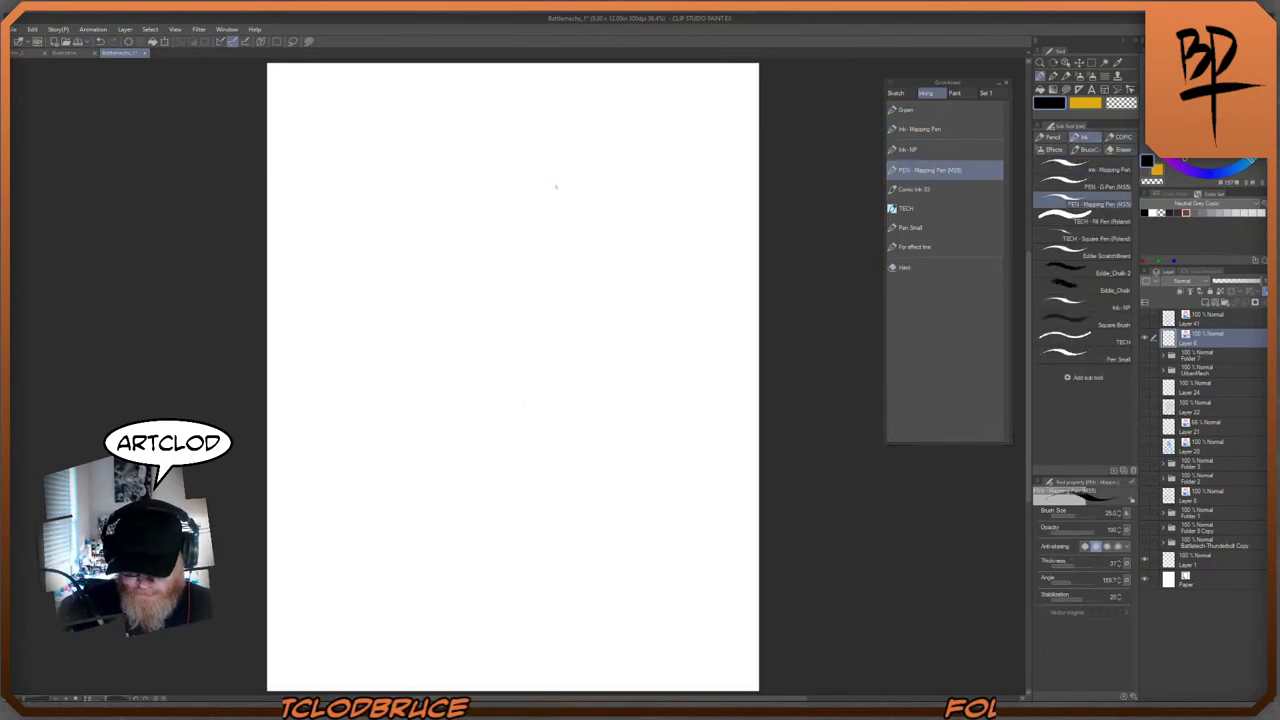
pyautogui.moveTo(546, 198)
pyautogui.mouseDown()
pyautogui.moveTo(500, 282)
pyautogui.moveTo(522, 304)
pyautogui.moveTo(522, 350)
pyautogui.moveTo(553, 336)
pyautogui.moveTo(554, 307)
pyautogui.moveTo(524, 300)
pyautogui.moveTo(553, 307)
pyautogui.moveTo(588, 284)
pyautogui.moveTo(578, 290)
pyautogui.mouseUp()
pyautogui.moveTo(572, 299)
pyautogui.mouseDown()
pyautogui.moveTo(592, 283)
pyautogui.moveTo(566, 304)
pyautogui.mouseUp()
pyautogui.moveTo(564, 305); pyautogui.dragTo(580, 302)
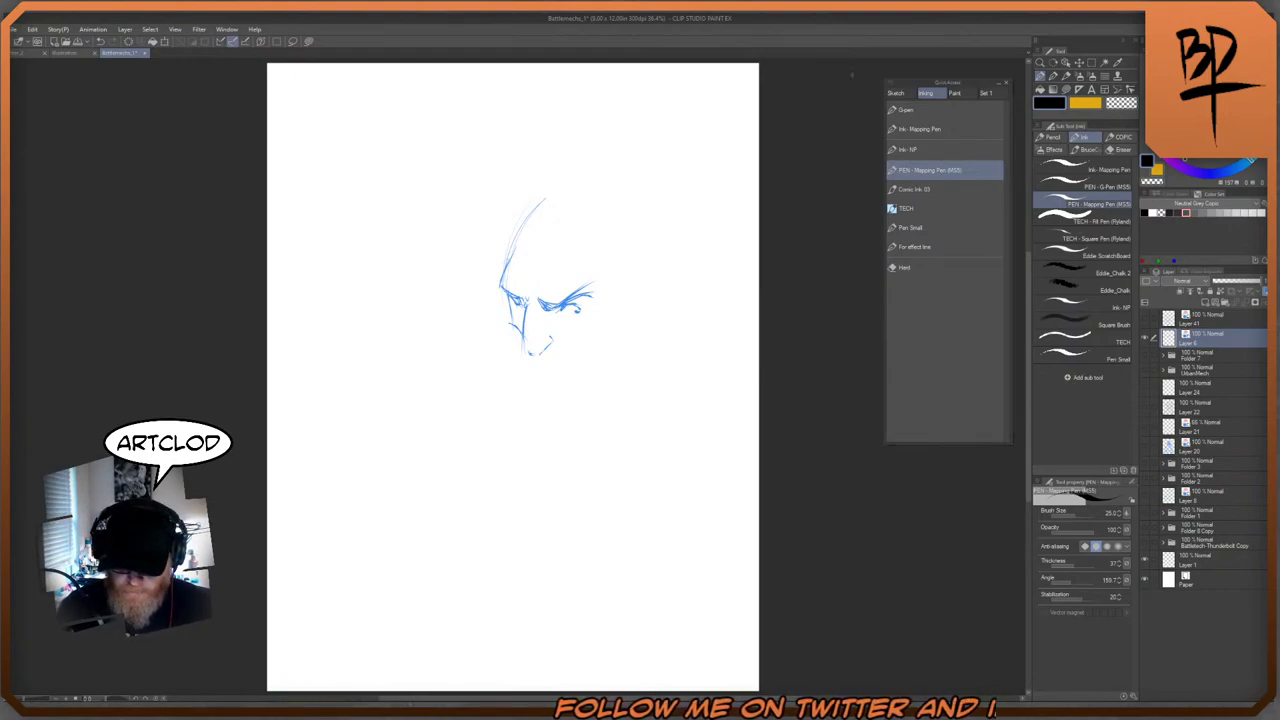
# - Sketch a drooping moustache under the nose and the hairy front edge of the beard down to the chin
pyautogui.moveTo(523, 333); pyautogui.dragTo(510, 383)
pyautogui.moveTo(536, 370); pyautogui.dragTo(521, 384)
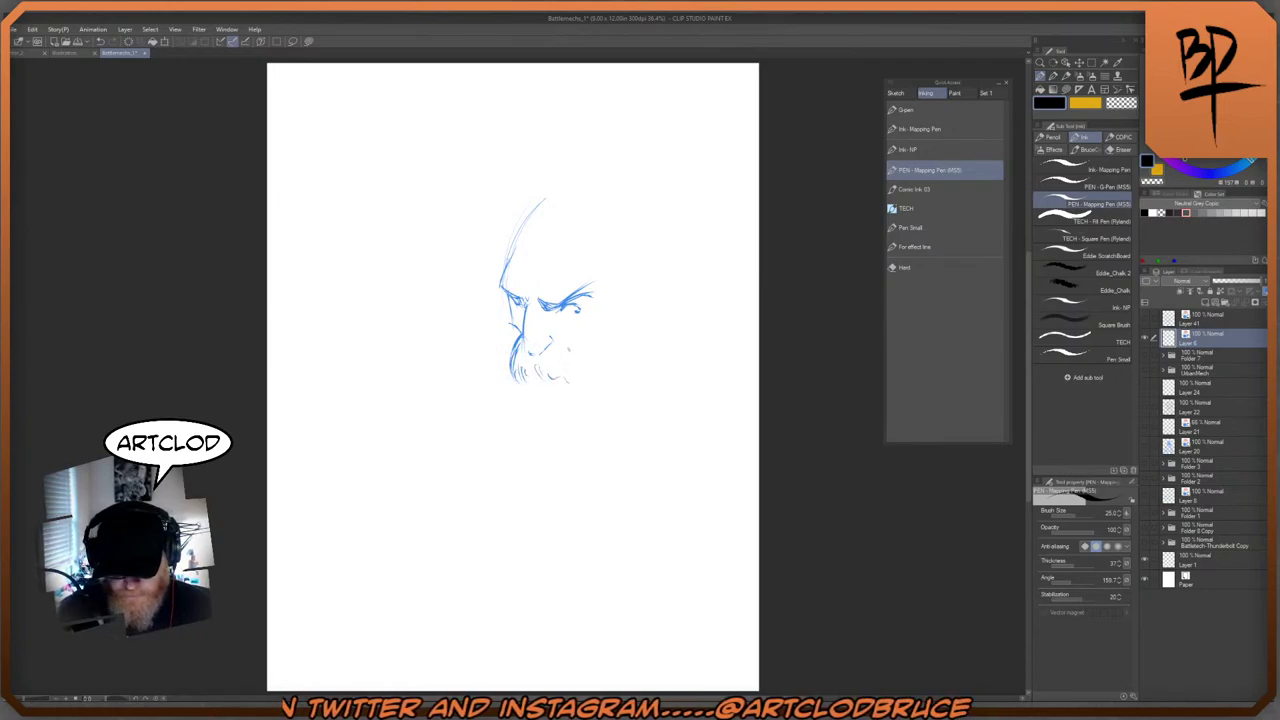
pyautogui.moveTo(556, 345)
pyautogui.mouseDown()
pyautogui.moveTo(588, 360)
pyautogui.moveTo(580, 351)
pyautogui.moveTo(597, 383)
pyautogui.moveTo(529, 416)
pyautogui.moveTo(549, 441)
pyautogui.mouseUp()
pyautogui.moveTo(529, 409); pyautogui.dragTo(533, 427)
pyautogui.moveTo(525, 383); pyautogui.dragTo(531, 417)
pyautogui.moveTo(531, 413); pyautogui.dragTo(537, 429)
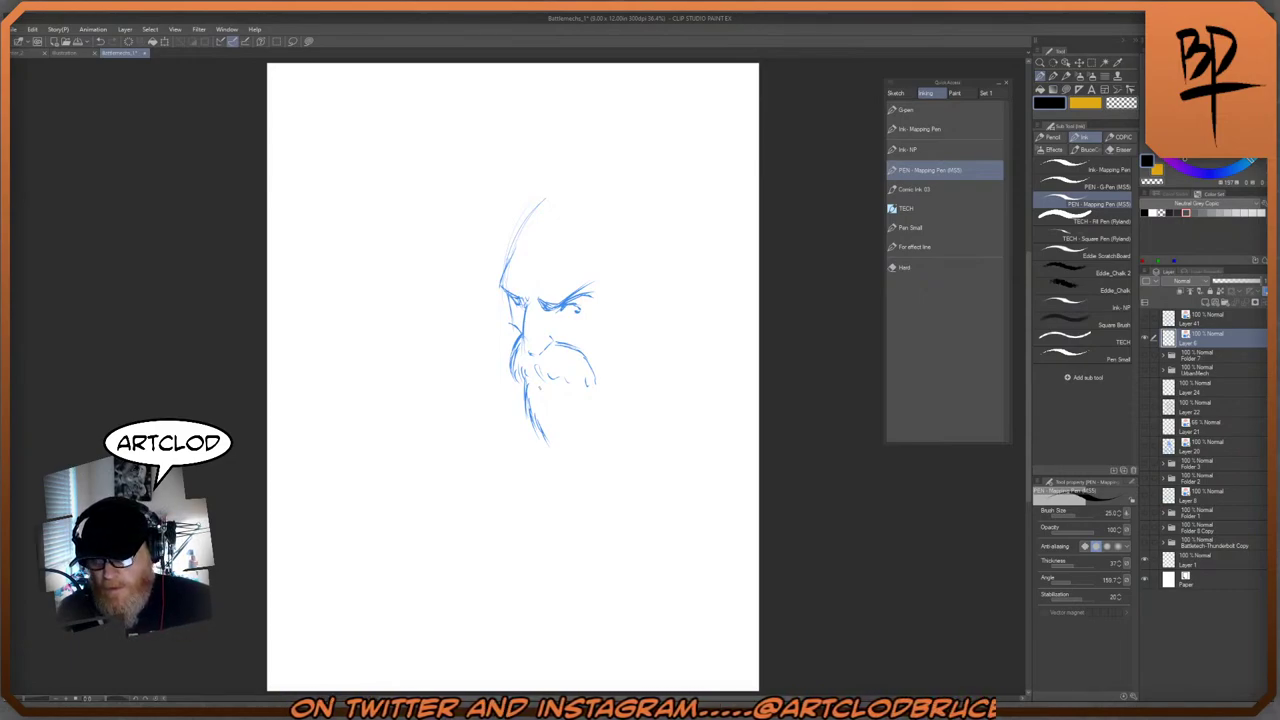
pyautogui.moveTo(524, 390); pyautogui.dragTo(537, 436)
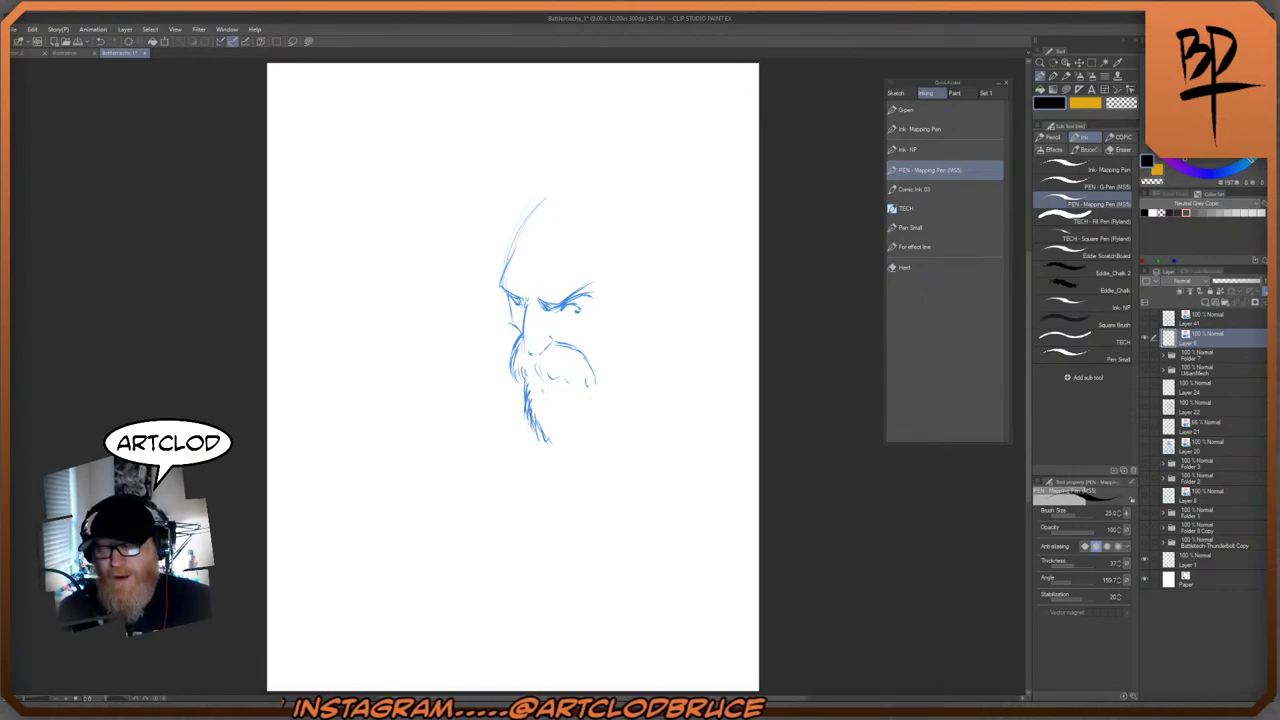
# - Close the beard's lower outline up along the jaw and add light cheek and temple contour lines
pyautogui.moveTo(538, 418)
pyautogui.mouseDown()
pyautogui.moveTo(567, 455)
pyautogui.moveTo(605, 443)
pyautogui.moveTo(587, 448)
pyautogui.moveTo(636, 416)
pyautogui.mouseUp()
pyautogui.moveTo(588, 454); pyautogui.dragTo(637, 398)
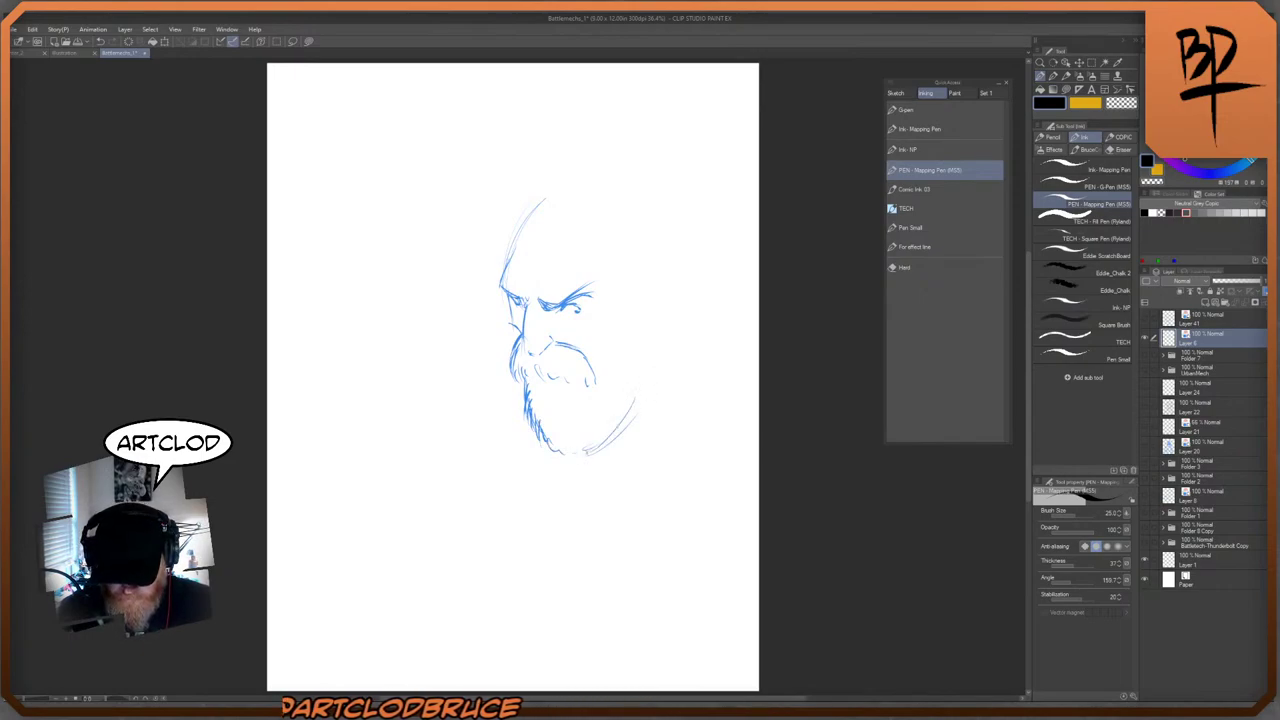
pyautogui.moveTo(586, 455); pyautogui.dragTo(620, 422)
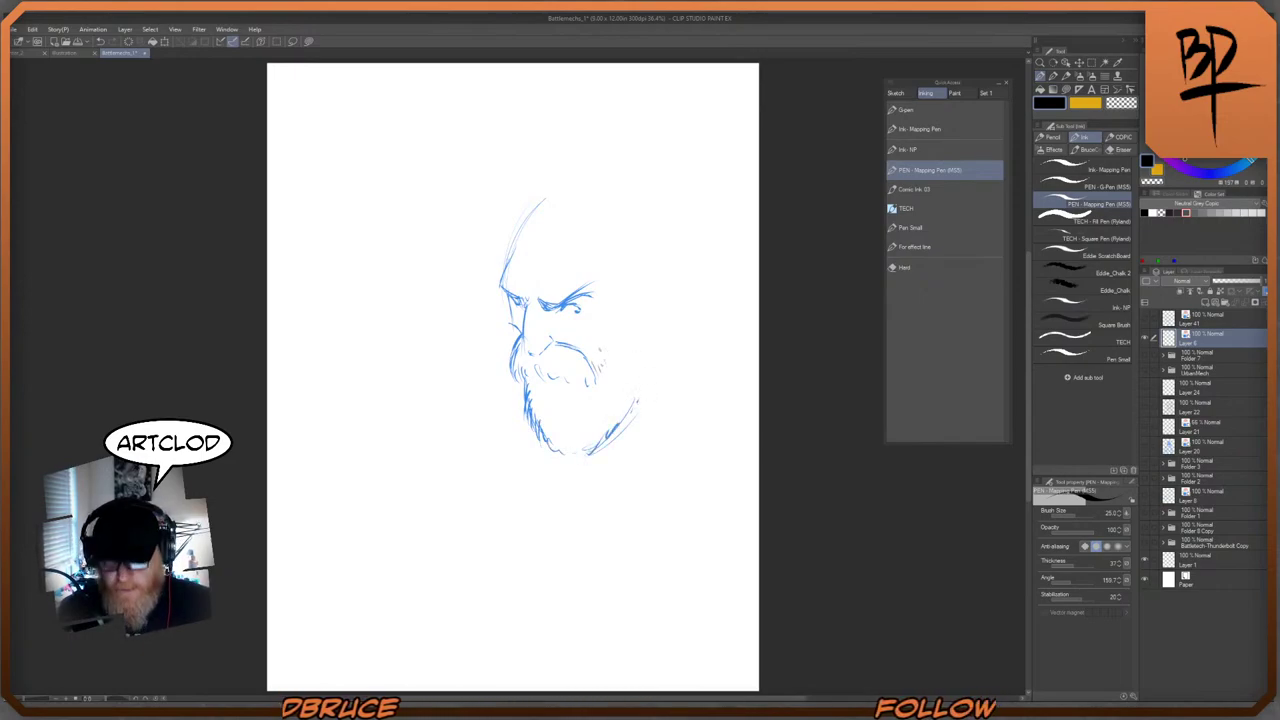
pyautogui.moveTo(598, 366)
pyautogui.mouseDown()
pyautogui.moveTo(621, 329)
pyautogui.moveTo(612, 306)
pyautogui.mouseUp()
pyautogui.moveTo(592, 252); pyautogui.dragTo(587, 282)
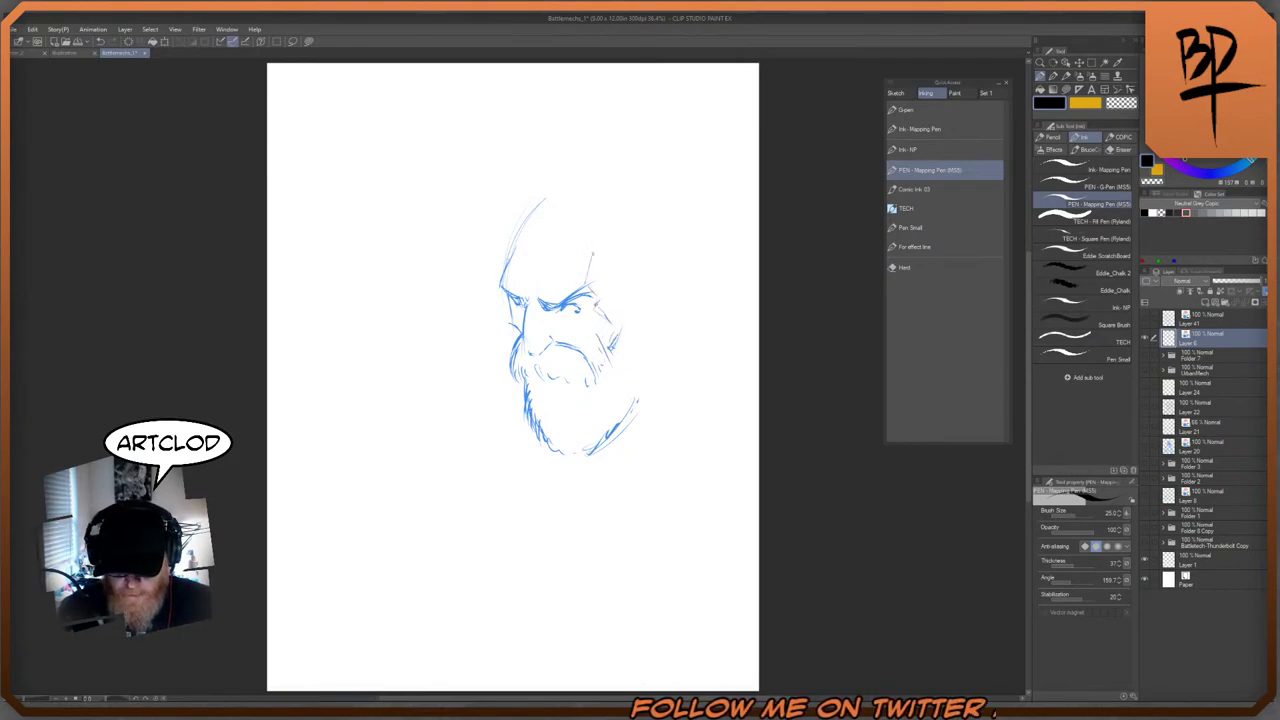
# - Sketch the hairline above the forehead with short spiky front strands and a lock sweeping back toward the temple
pyautogui.moveTo(524, 218); pyautogui.dragTo(510, 262)
pyautogui.moveTo(516, 232)
pyautogui.mouseDown()
pyautogui.moveTo(529, 222)
pyautogui.moveTo(515, 231)
pyautogui.mouseUp()
pyautogui.moveTo(518, 199)
pyautogui.mouseDown()
pyautogui.moveTo(509, 223)
pyautogui.moveTo(519, 207)
pyautogui.mouseUp()
pyautogui.moveTo(521, 233); pyautogui.dragTo(552, 208)
pyautogui.moveTo(555, 228); pyautogui.dragTo(563, 211)
pyautogui.moveTo(565, 222); pyautogui.dragTo(590, 203)
pyautogui.moveTo(580, 218); pyautogui.dragTo(601, 205)
pyautogui.moveTo(595, 220)
pyautogui.mouseDown()
pyautogui.moveTo(609, 212)
pyautogui.moveTo(586, 200)
pyautogui.mouseUp()
pyautogui.moveTo(586, 206)
pyautogui.mouseDown()
pyautogui.moveTo(608, 200)
pyautogui.moveTo(580, 203)
pyautogui.mouseUp()
pyautogui.moveTo(580, 209)
pyautogui.mouseDown()
pyautogui.moveTo(640, 208)
pyautogui.moveTo(650, 221)
pyautogui.mouseUp()
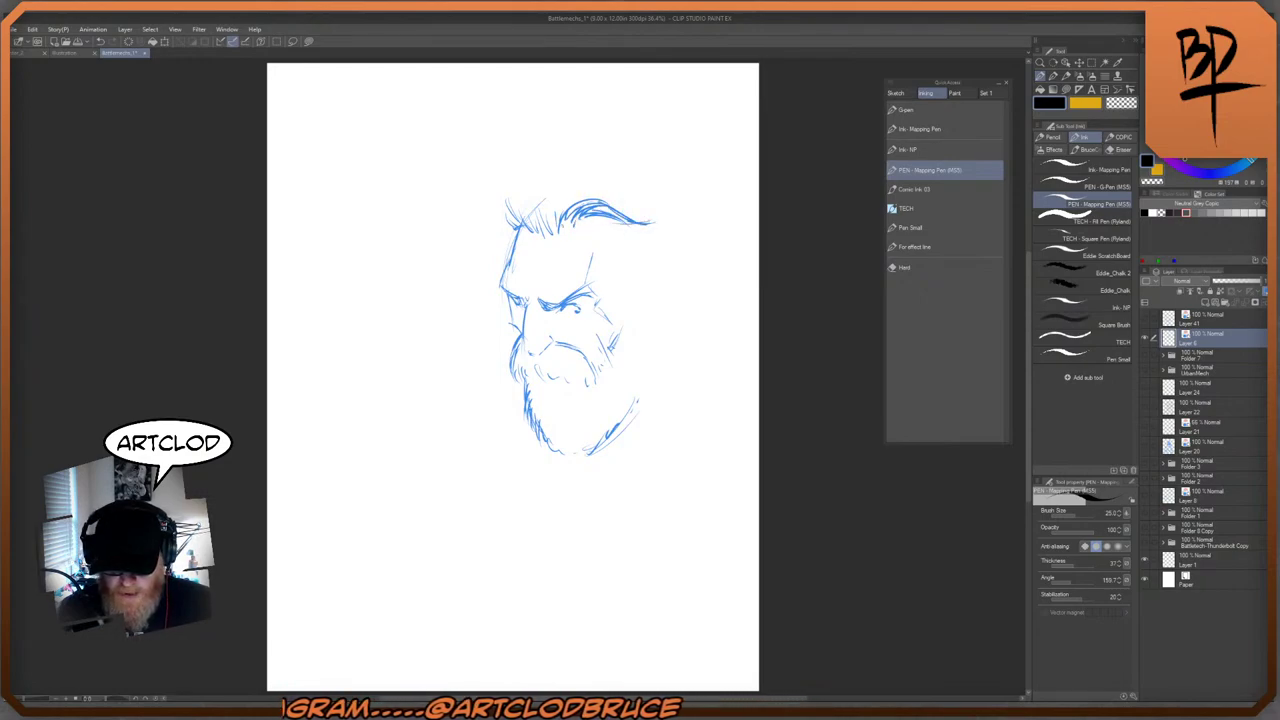
# - Thicken the swept-back lock and draw the side hair strands curving down past the temple
pyautogui.moveTo(562, 228)
pyautogui.mouseDown()
pyautogui.moveTo(576, 206)
pyautogui.moveTo(668, 224)
pyautogui.moveTo(642, 248)
pyautogui.mouseUp()
pyautogui.moveTo(666, 242); pyautogui.dragTo(648, 258)
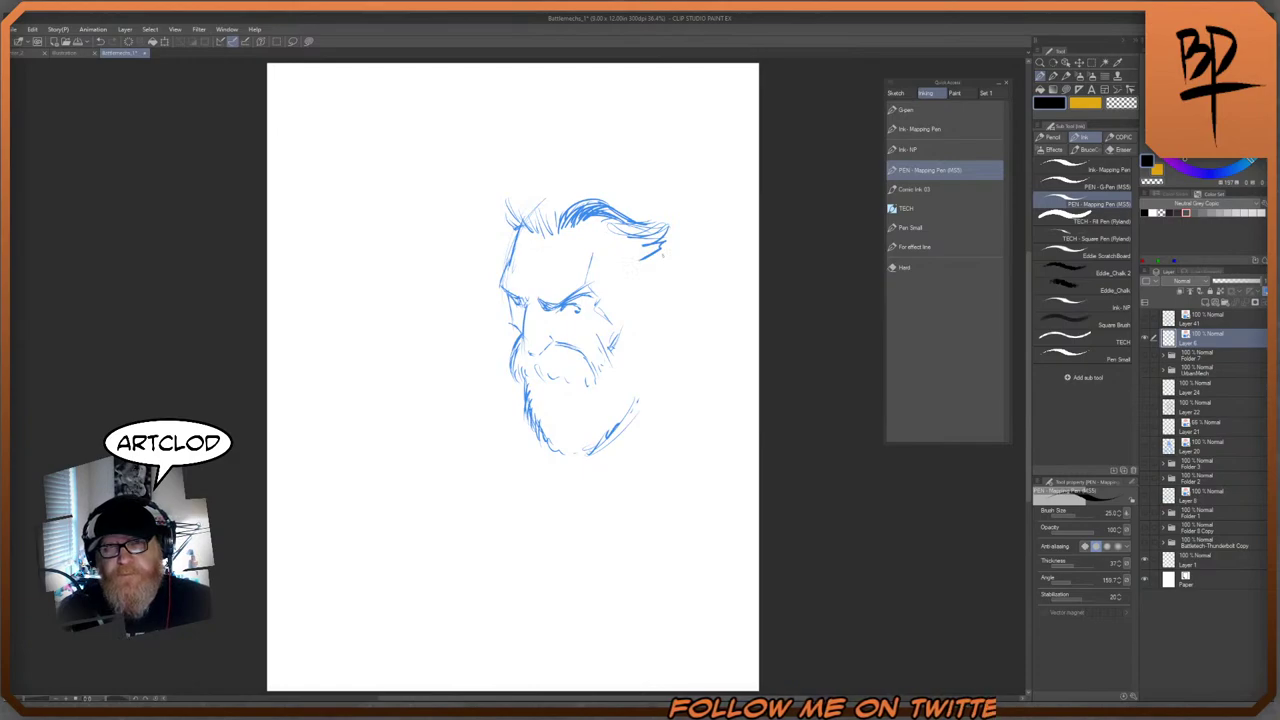
pyautogui.moveTo(614, 224)
pyautogui.mouseDown()
pyautogui.moveTo(670, 214)
pyautogui.moveTo(634, 248)
pyautogui.mouseUp()
pyautogui.moveTo(676, 224); pyautogui.dragTo(642, 256)
pyautogui.moveTo(668, 248); pyautogui.dragTo(652, 287)
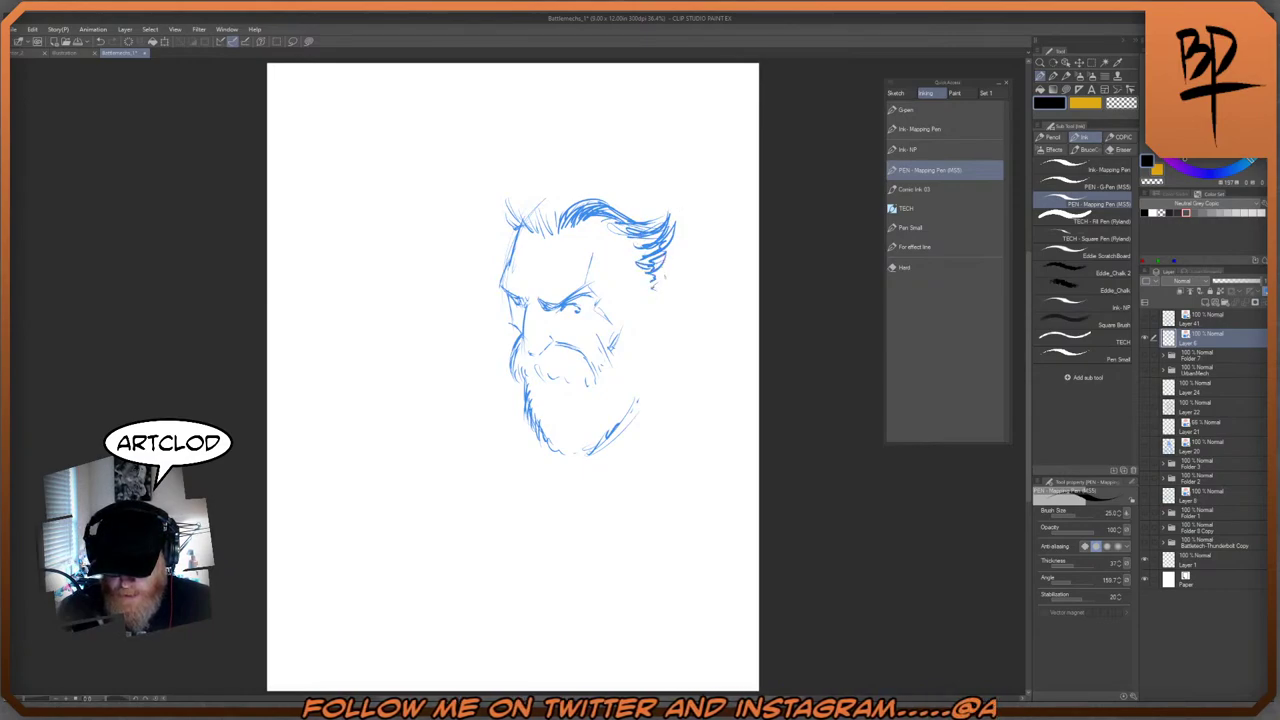
# - Extend the side hair down to the ear and draw the ear with its inner folds and lobe
pyautogui.moveTo(674, 242)
pyautogui.mouseDown()
pyautogui.moveTo(654, 284)
pyautogui.moveTo(674, 286)
pyautogui.mouseUp()
pyautogui.moveTo(678, 284); pyautogui.dragTo(676, 307)
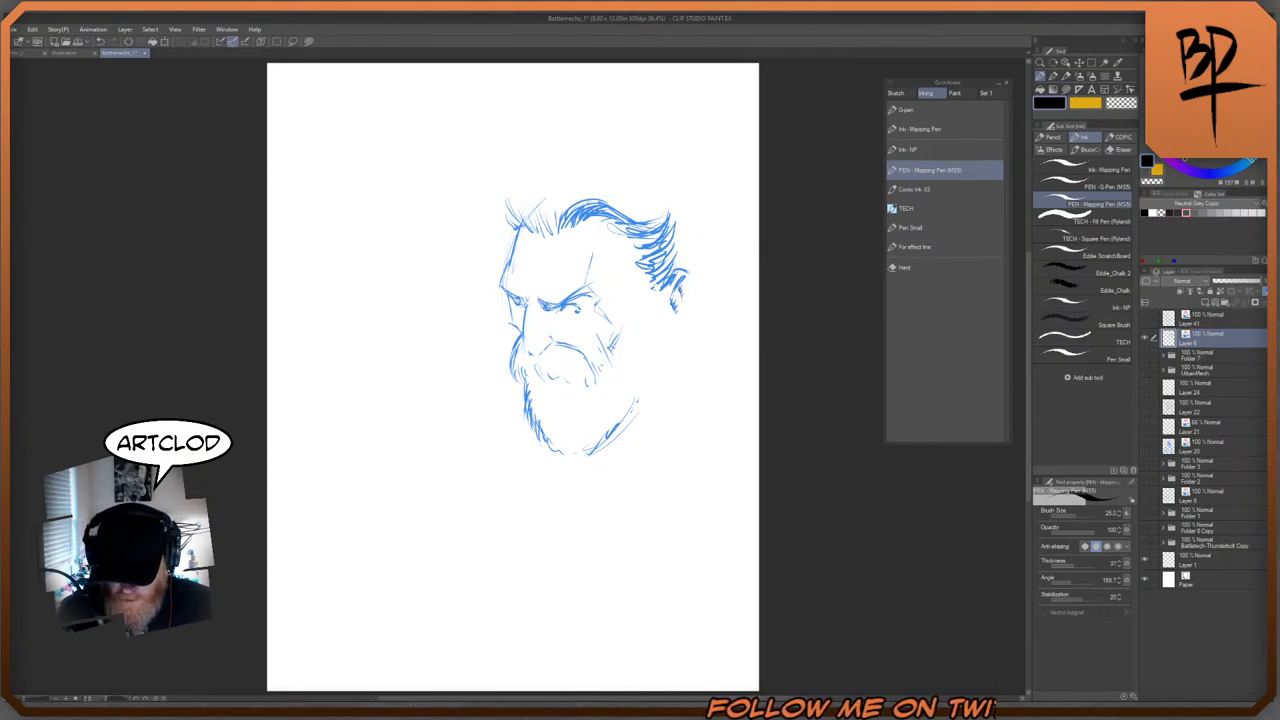
pyautogui.moveTo(690, 296); pyautogui.dragTo(691, 346)
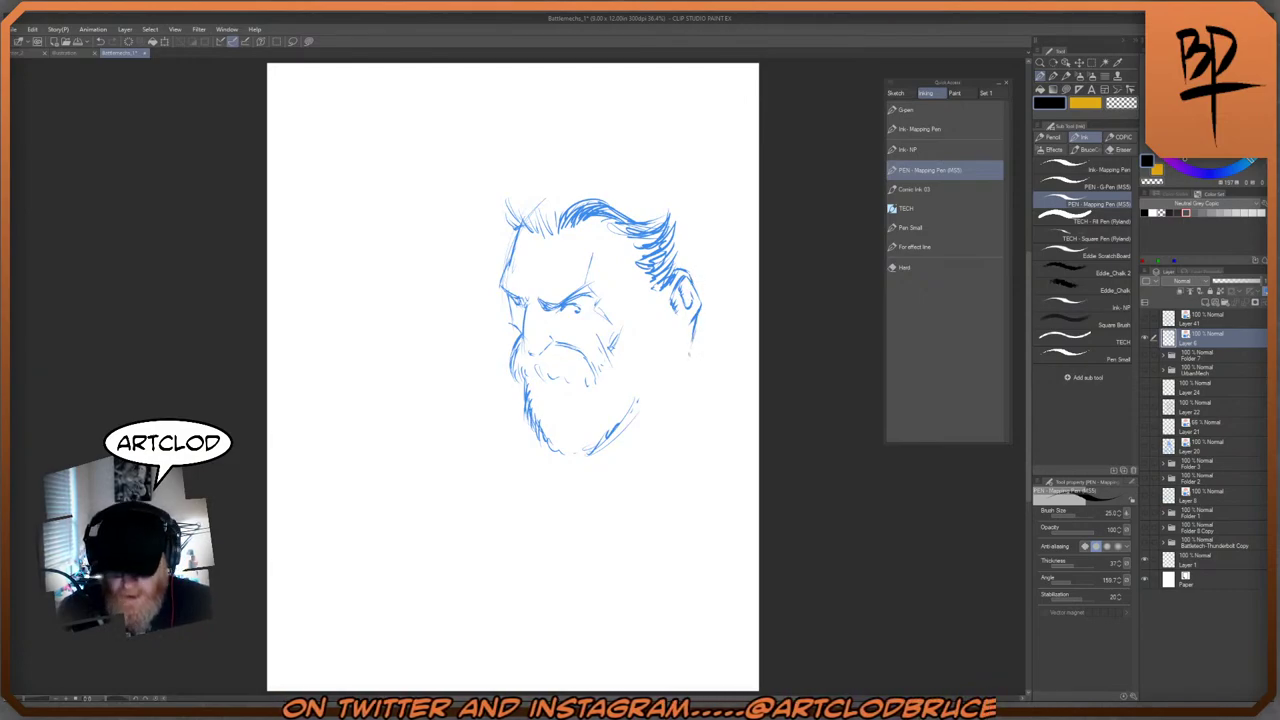
pyautogui.moveTo(694, 322)
pyautogui.mouseDown()
pyautogui.moveTo(689, 346)
pyautogui.moveTo(667, 358)
pyautogui.moveTo(661, 332)
pyautogui.mouseUp()
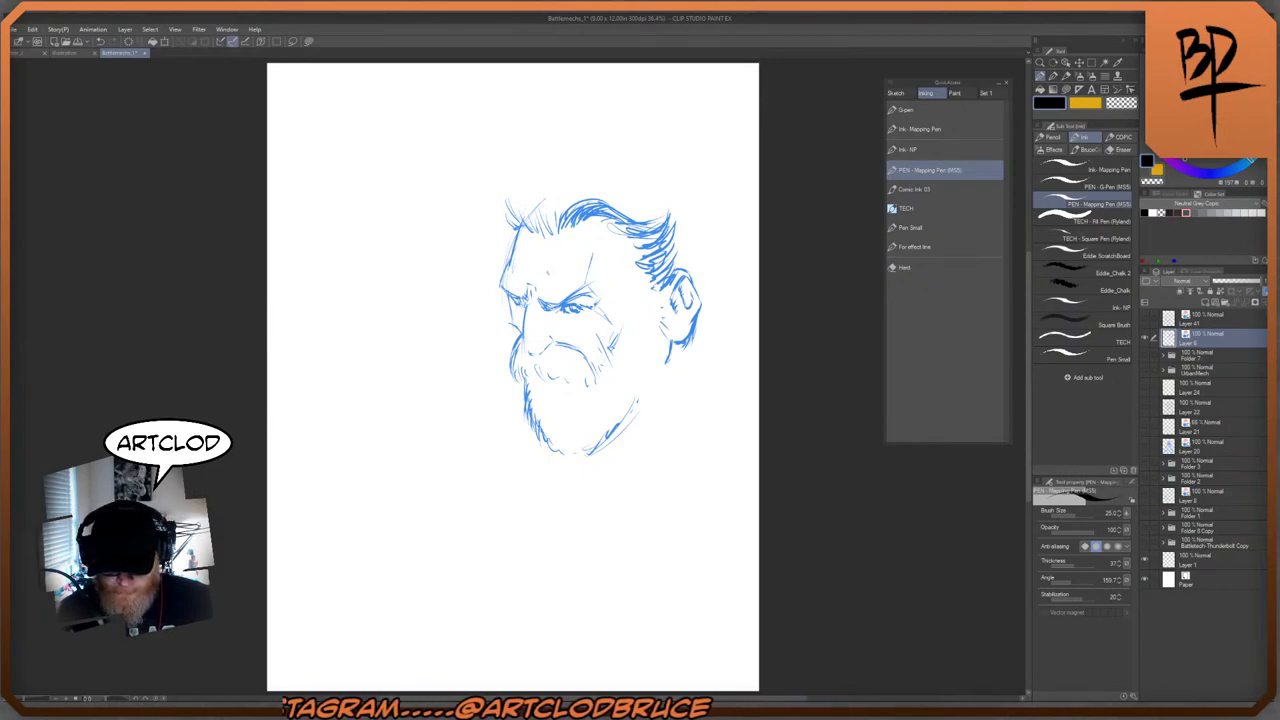
# - Add wrinkle lines across the forehead and refine the nose bridge, temple and cheekbone lines
pyautogui.moveTo(541, 277); pyautogui.dragTo(588, 259)
pyautogui.moveTo(513, 279); pyautogui.dragTo(578, 255)
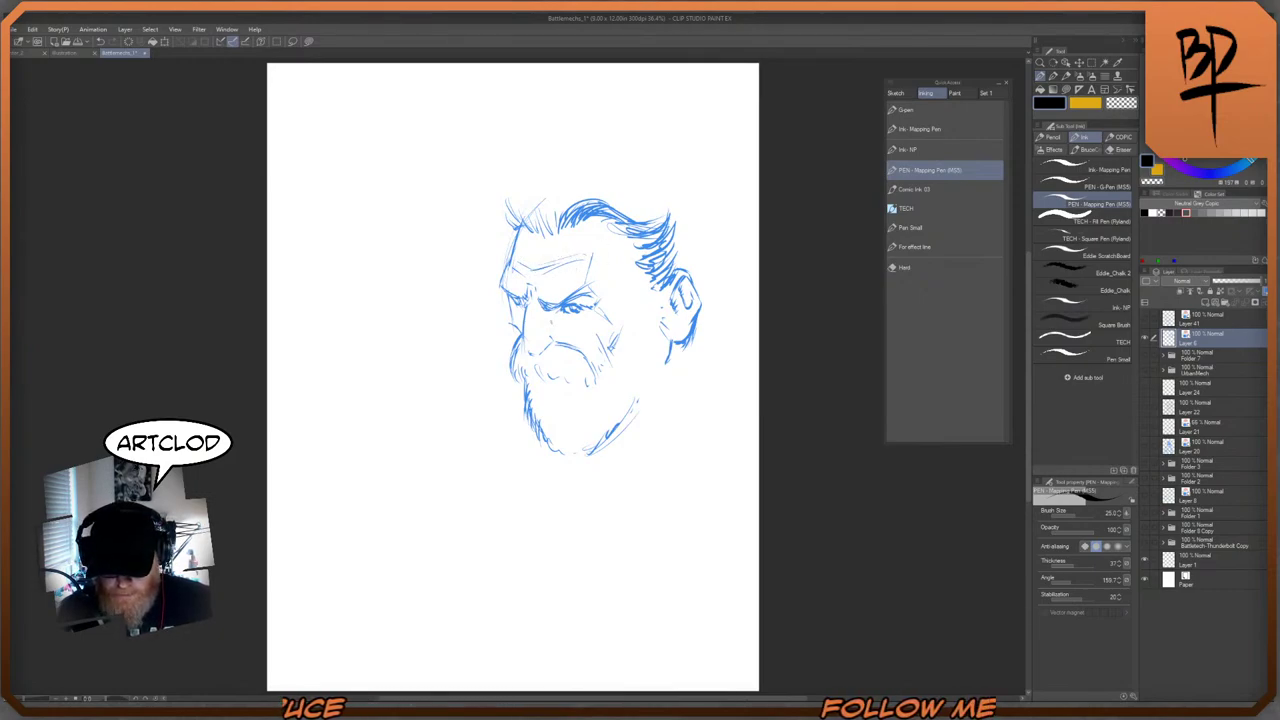
pyautogui.moveTo(538, 318); pyautogui.dragTo(546, 300)
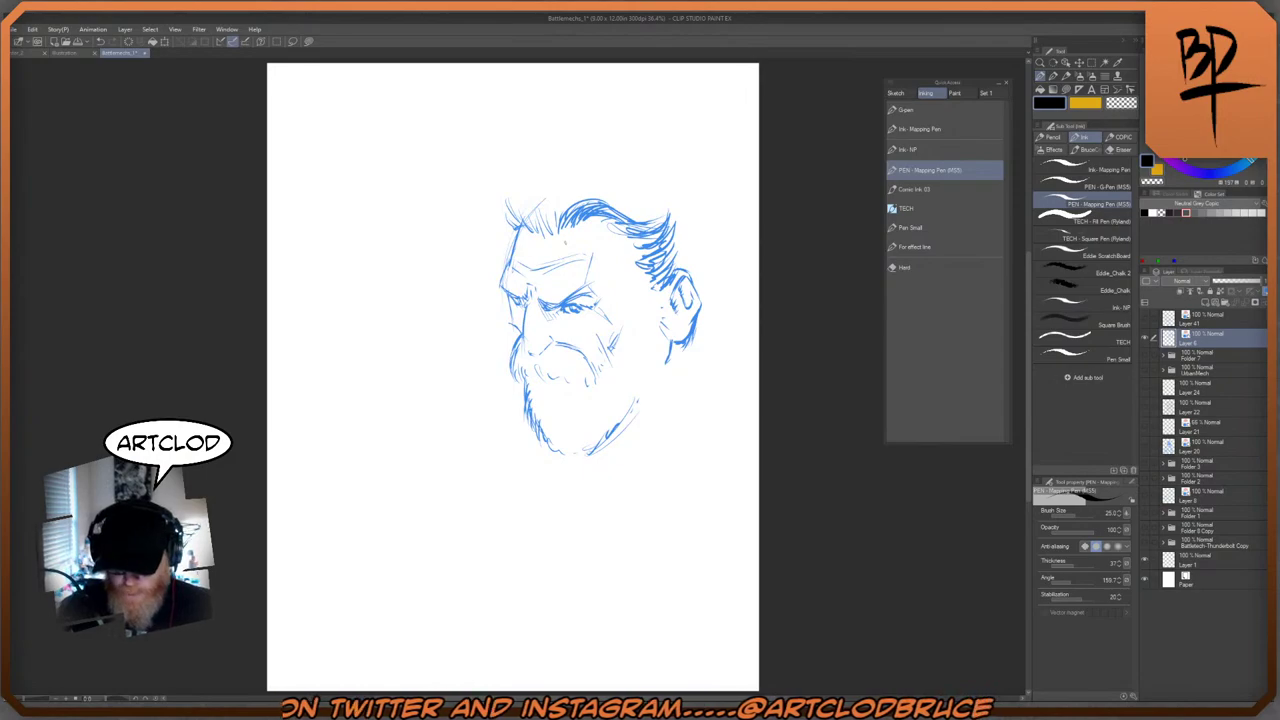
pyautogui.moveTo(592, 274); pyautogui.dragTo(587, 280)
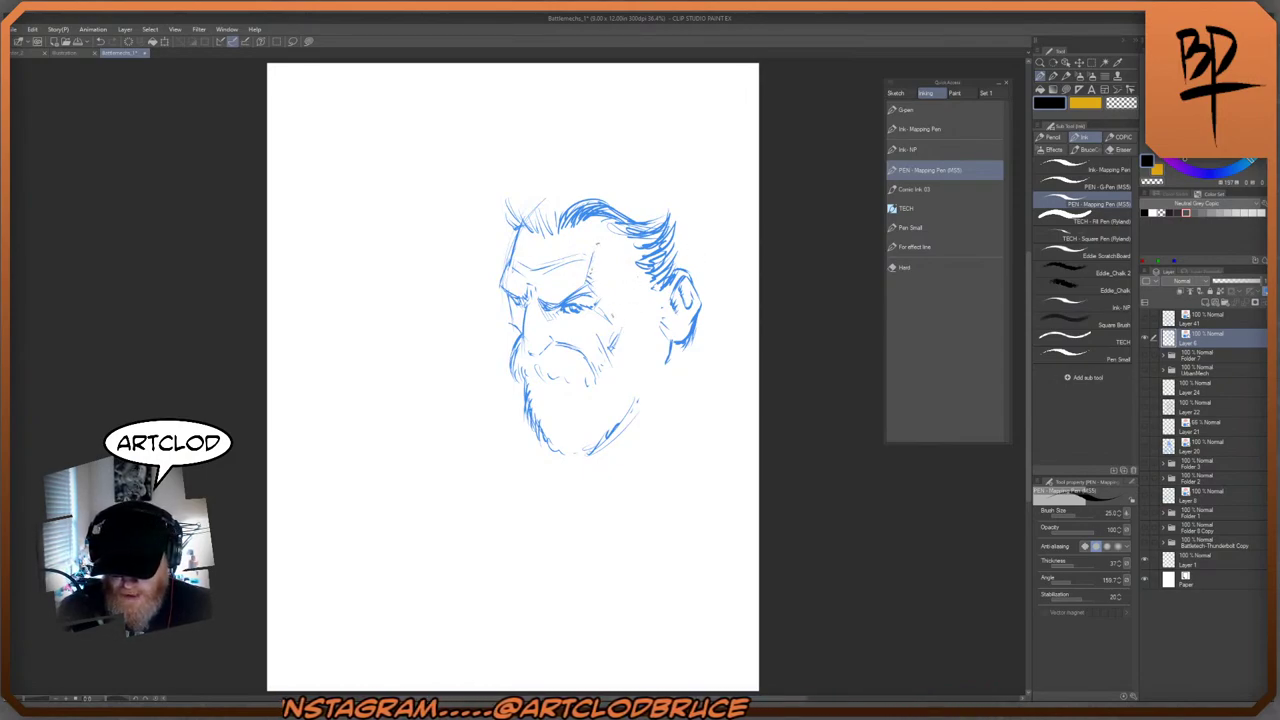
pyautogui.moveTo(612, 316); pyautogui.dragTo(622, 356)
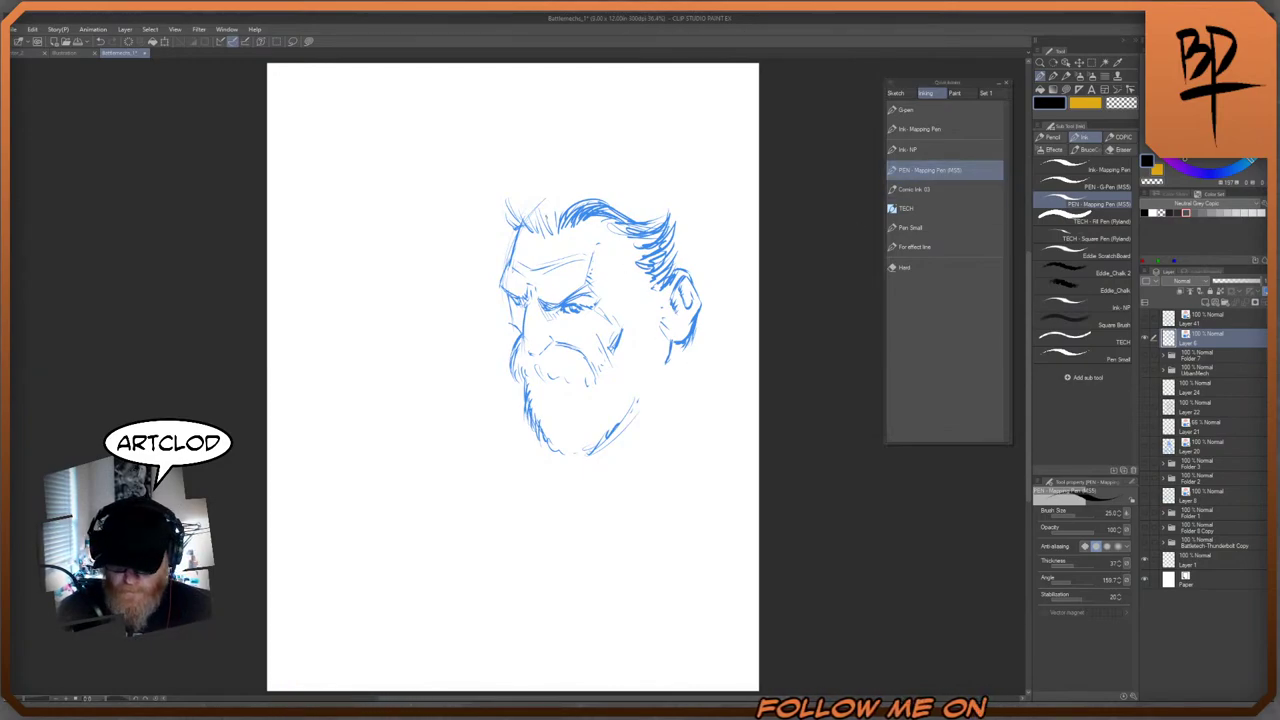
# - Sketch the outline of a tall swept-back hairstyle from the front curls over the crown to the back of the head
pyautogui.moveTo(530, 182)
pyautogui.mouseDown()
pyautogui.moveTo(510, 228)
pyautogui.moveTo(500, 204)
pyautogui.moveTo(516, 222)
pyautogui.mouseUp()
pyautogui.moveTo(554, 154)
pyautogui.mouseDown()
pyautogui.moveTo(522, 182)
pyautogui.moveTo(524, 212)
pyautogui.mouseUp()
pyautogui.moveTo(534, 152); pyautogui.dragTo(524, 186)
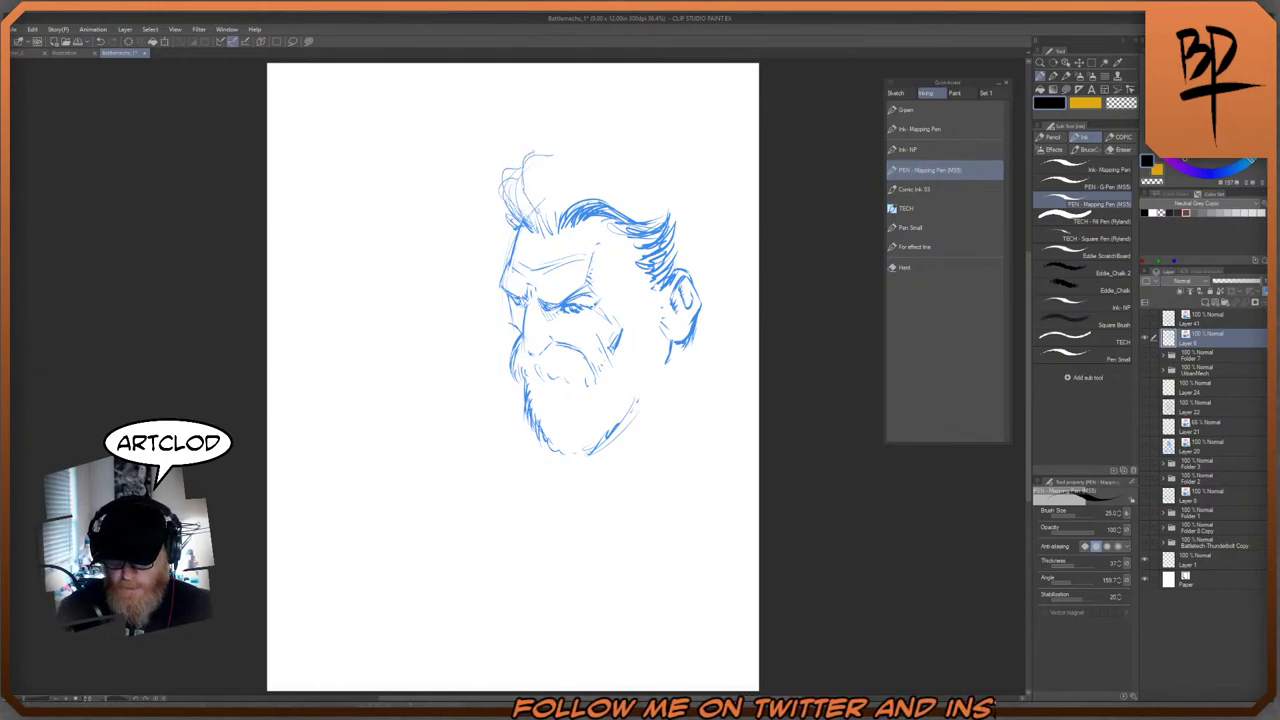
pyautogui.moveTo(574, 142); pyautogui.dragTo(534, 152)
pyautogui.moveTo(544, 156)
pyautogui.mouseDown()
pyautogui.moveTo(566, 140)
pyautogui.moveTo(532, 216)
pyautogui.moveTo(526, 202)
pyautogui.mouseUp()
pyautogui.moveTo(546, 204); pyautogui.dragTo(532, 224)
pyautogui.moveTo(538, 172)
pyautogui.mouseDown()
pyautogui.moveTo(532, 206)
pyautogui.moveTo(568, 158)
pyautogui.mouseUp()
pyautogui.moveTo(572, 158)
pyautogui.mouseDown()
pyautogui.moveTo(637, 163)
pyautogui.moveTo(617, 160)
pyautogui.moveTo(625, 150)
pyautogui.moveTo(610, 165)
pyautogui.moveTo(630, 185)
pyautogui.moveTo(638, 152)
pyautogui.mouseUp()
pyautogui.moveTo(638, 166); pyautogui.dragTo(660, 180)
pyautogui.moveTo(586, 168); pyautogui.dragTo(660, 148)
pyautogui.moveTo(656, 166); pyautogui.dragTo(678, 176)
pyautogui.moveTo(714, 218); pyautogui.dragTo(708, 236)
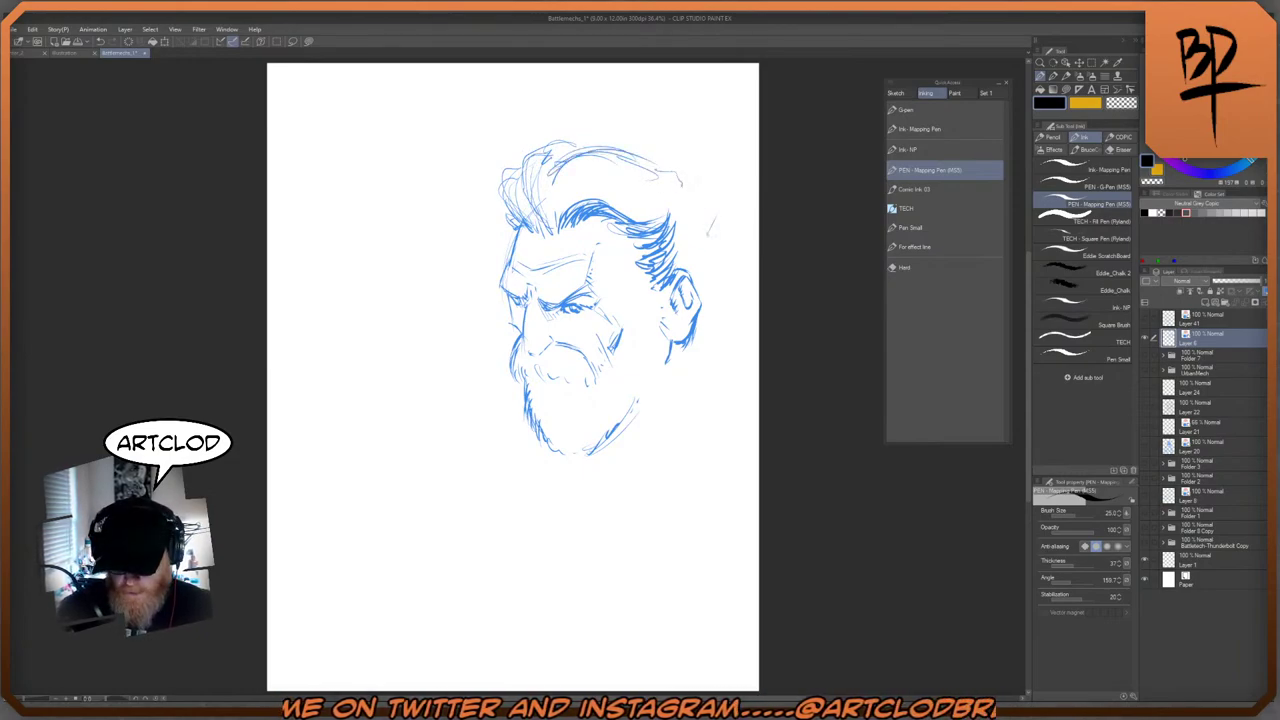
# - Add strands within the front curls and darken the hair roots along the forehead hairline
pyautogui.moveTo(534, 226)
pyautogui.mouseDown()
pyautogui.moveTo(530, 248)
pyautogui.moveTo(498, 219)
pyautogui.moveTo(535, 233)
pyautogui.mouseUp()
pyautogui.moveTo(540, 172); pyautogui.dragTo(526, 186)
pyautogui.moveTo(549, 219); pyautogui.dragTo(541, 231)
pyautogui.moveTo(519, 173)
pyautogui.mouseDown()
pyautogui.moveTo(515, 189)
pyautogui.moveTo(546, 230)
pyautogui.mouseUp()
pyautogui.moveTo(560, 205)
pyautogui.mouseDown()
pyautogui.moveTo(555, 231)
pyautogui.moveTo(619, 225)
pyautogui.mouseUp()
pyautogui.moveTo(591, 221)
pyautogui.mouseDown()
pyautogui.moveTo(625, 231)
pyautogui.moveTo(599, 222)
pyautogui.mouseUp()
pyautogui.moveTo(593, 217); pyautogui.dragTo(601, 223)
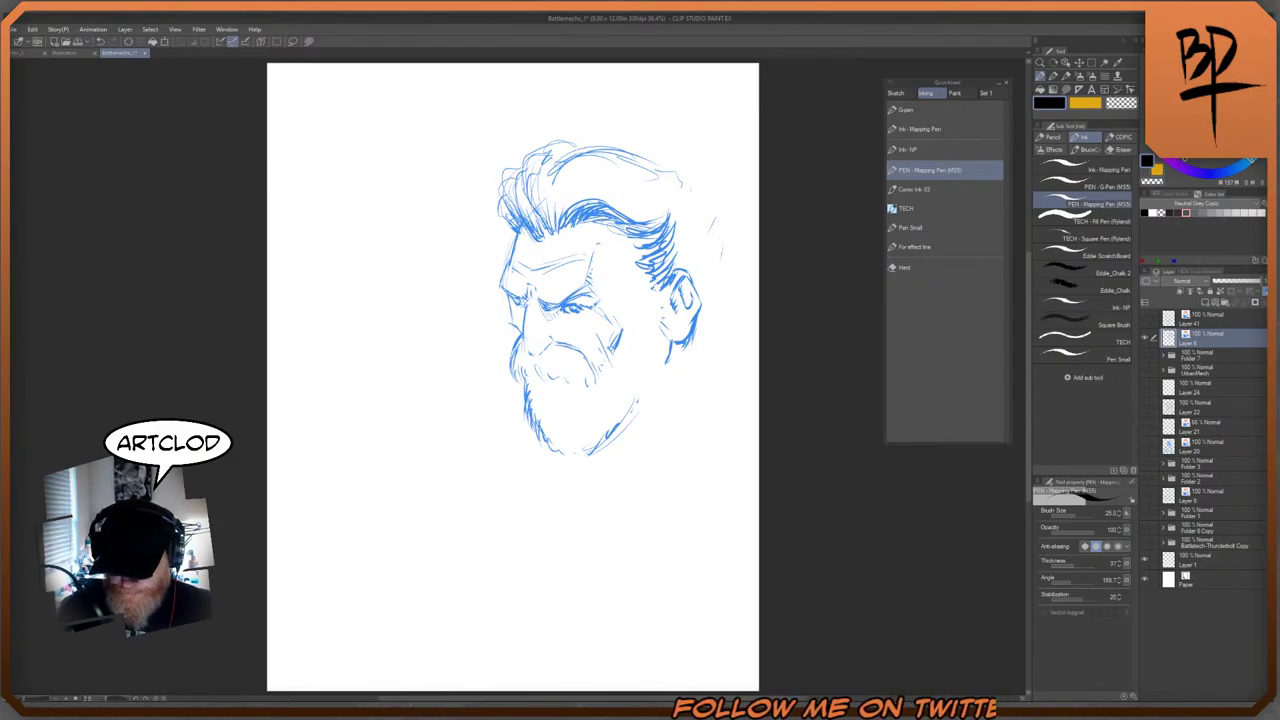
# - Darken the inner ear and the cheek hollow, and define the mouth beneath the moustache and the brow area
pyautogui.moveTo(668, 303); pyautogui.dragTo(677, 329)
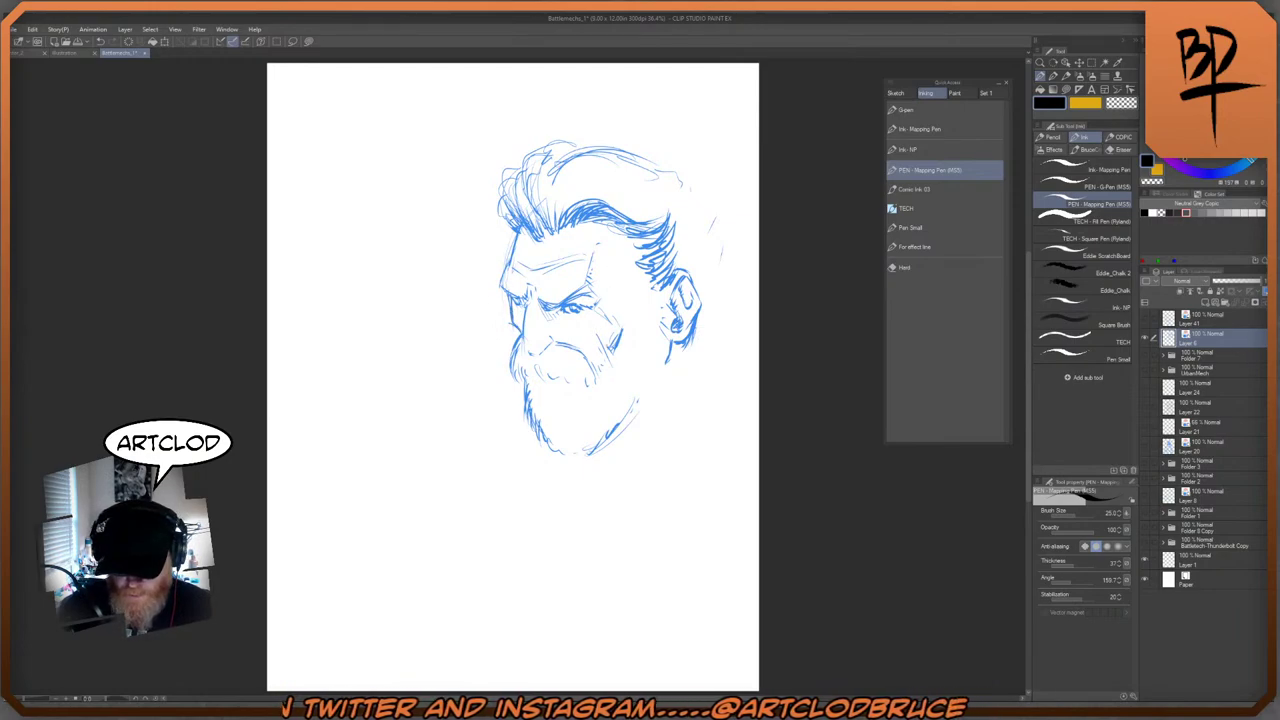
pyautogui.moveTo(618, 326)
pyautogui.mouseDown()
pyautogui.moveTo(604, 354)
pyautogui.moveTo(538, 376)
pyautogui.moveTo(563, 376)
pyautogui.mouseUp()
pyautogui.moveTo(563, 372)
pyautogui.mouseDown()
pyautogui.moveTo(583, 386)
pyautogui.moveTo(534, 389)
pyautogui.mouseUp()
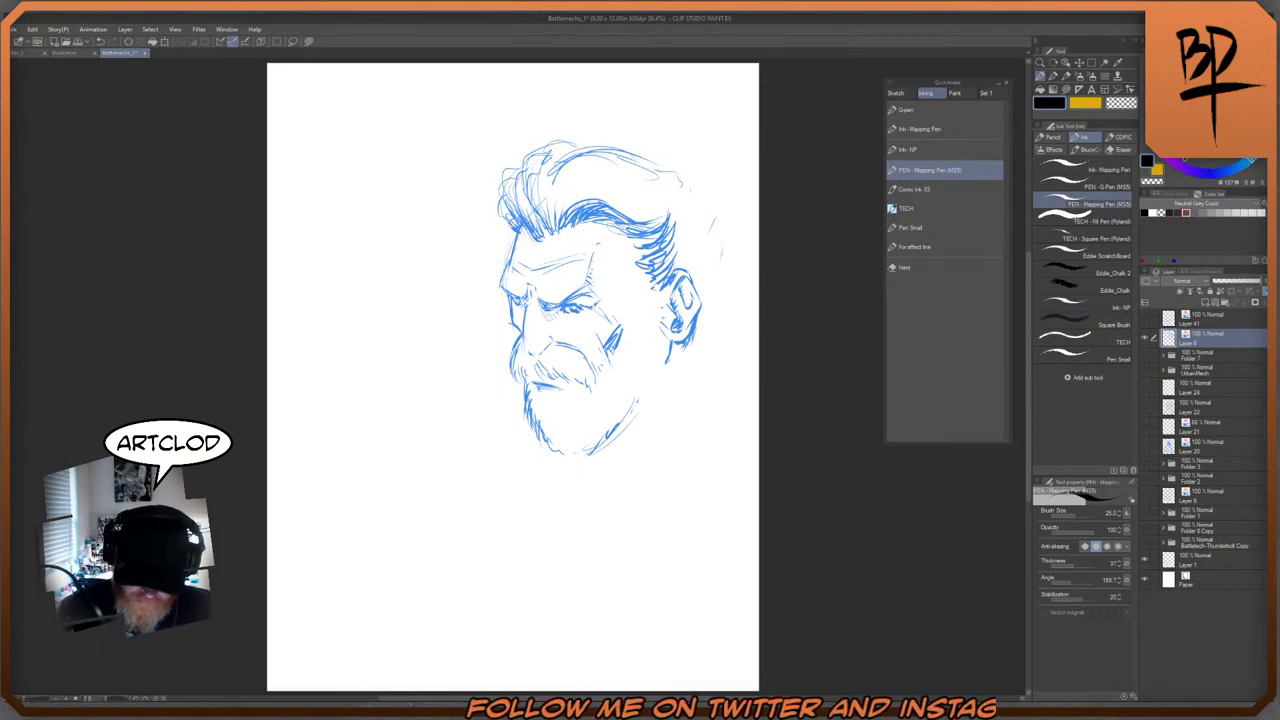
pyautogui.moveTo(577, 304); pyautogui.dragTo(605, 294)
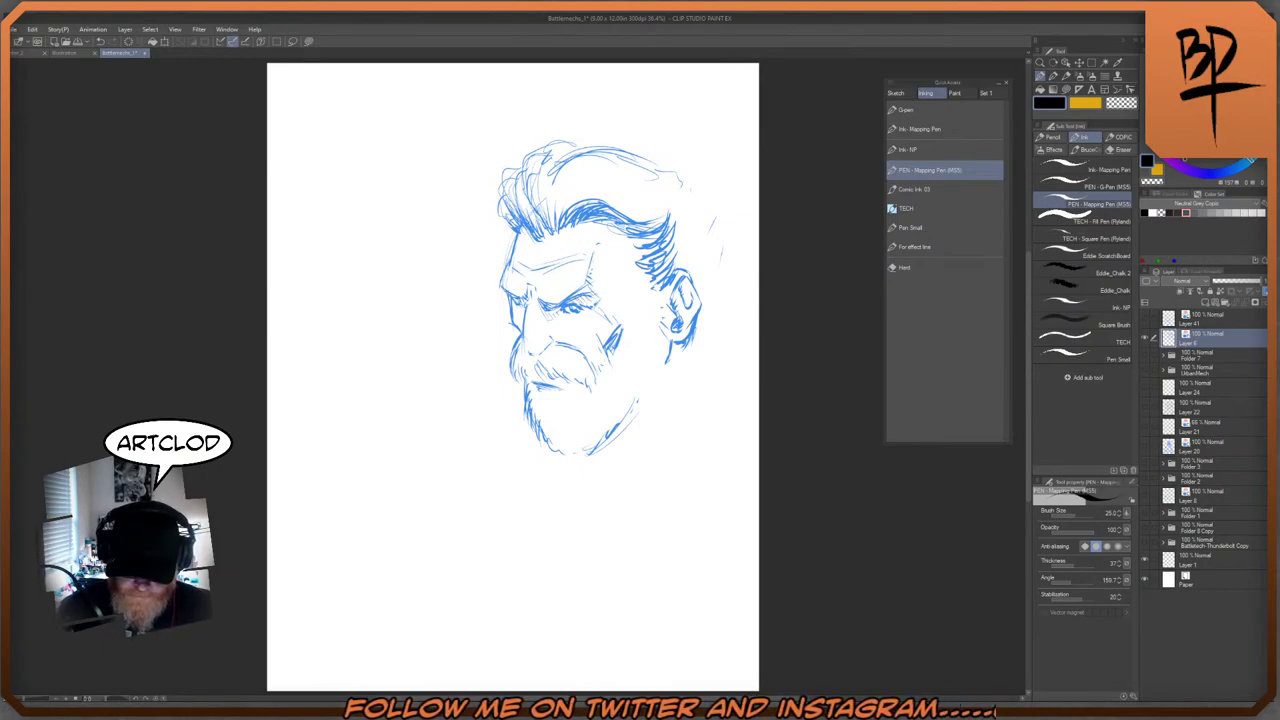
# - Draw the back of the neck below the ear with a shoulder hint, and extend the jawline into the throat
pyautogui.moveTo(705, 334); pyautogui.dragTo(687, 438)
pyautogui.moveTo(700, 364); pyautogui.dragTo(688, 434)
pyautogui.moveTo(699, 318); pyautogui.dragTo(697, 394)
pyautogui.moveTo(703, 382)
pyautogui.mouseDown()
pyautogui.moveTo(697, 440)
pyautogui.moveTo(701, 396)
pyautogui.mouseUp()
pyautogui.moveTo(713, 362)
pyautogui.mouseDown()
pyautogui.moveTo(702, 404)
pyautogui.moveTo(721, 393)
pyautogui.moveTo(685, 438)
pyautogui.mouseUp()
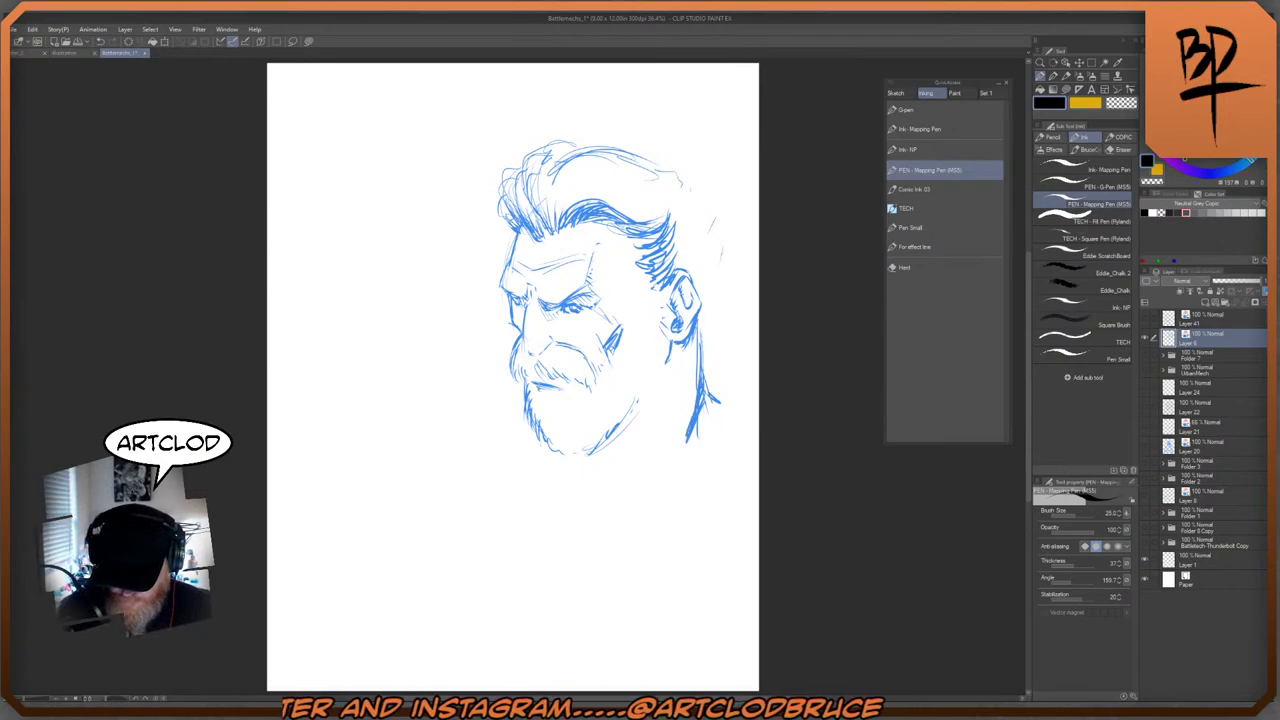
pyautogui.moveTo(666, 368); pyautogui.dragTo(624, 456)
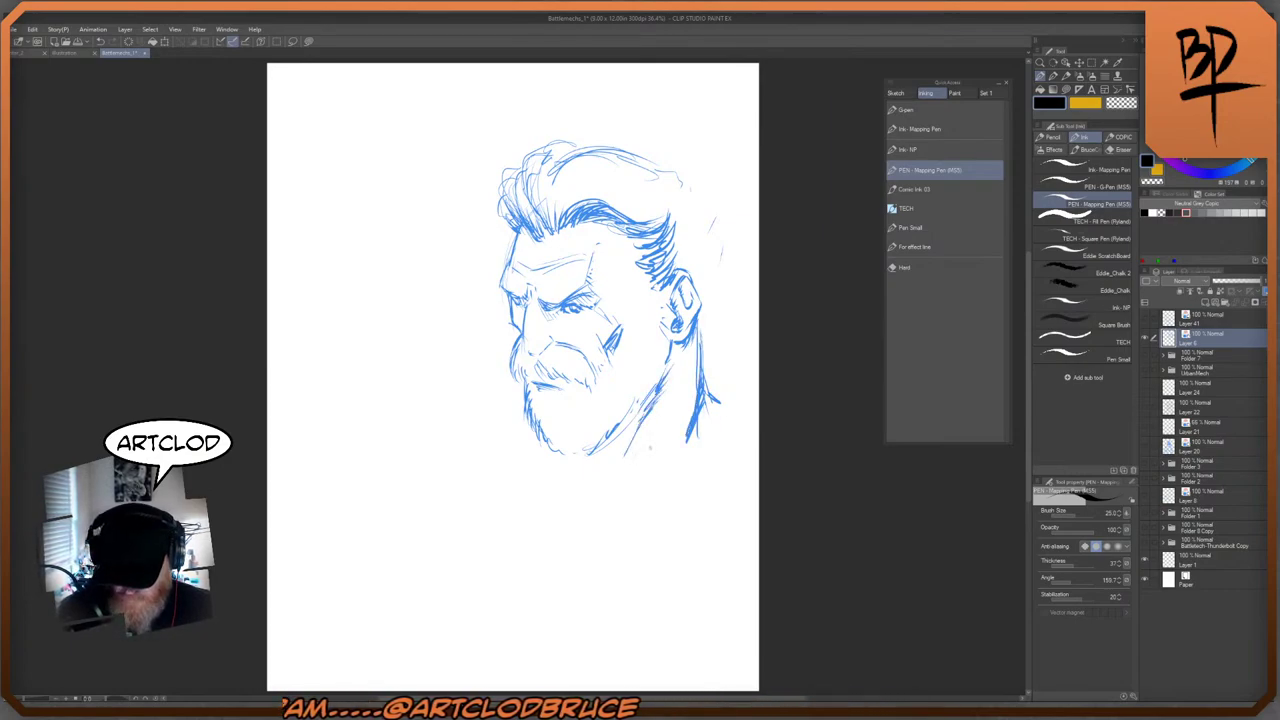
# - Draw the head's back contour from the nape upward and strengthen the hair outline over the crown
pyautogui.moveTo(701, 330)
pyautogui.mouseDown()
pyautogui.moveTo(696, 376)
pyautogui.moveTo(702, 358)
pyautogui.mouseUp()
pyautogui.moveTo(720, 306); pyautogui.dragTo(704, 350)
pyautogui.moveTo(722, 258); pyautogui.dragTo(719, 304)
pyautogui.moveTo(722, 232); pyautogui.dragTo(718, 300)
pyautogui.moveTo(658, 163)
pyautogui.mouseDown()
pyautogui.moveTo(696, 190)
pyautogui.moveTo(659, 165)
pyautogui.mouseUp()
pyautogui.moveTo(549, 164); pyautogui.dragTo(594, 143)
pyautogui.moveTo(584, 143); pyautogui.dragTo(714, 184)
pyautogui.moveTo(640, 148); pyautogui.dragTo(650, 156)
pyautogui.moveTo(656, 162)
pyautogui.mouseDown()
pyautogui.moveTo(720, 194)
pyautogui.moveTo(724, 242)
pyautogui.mouseUp()
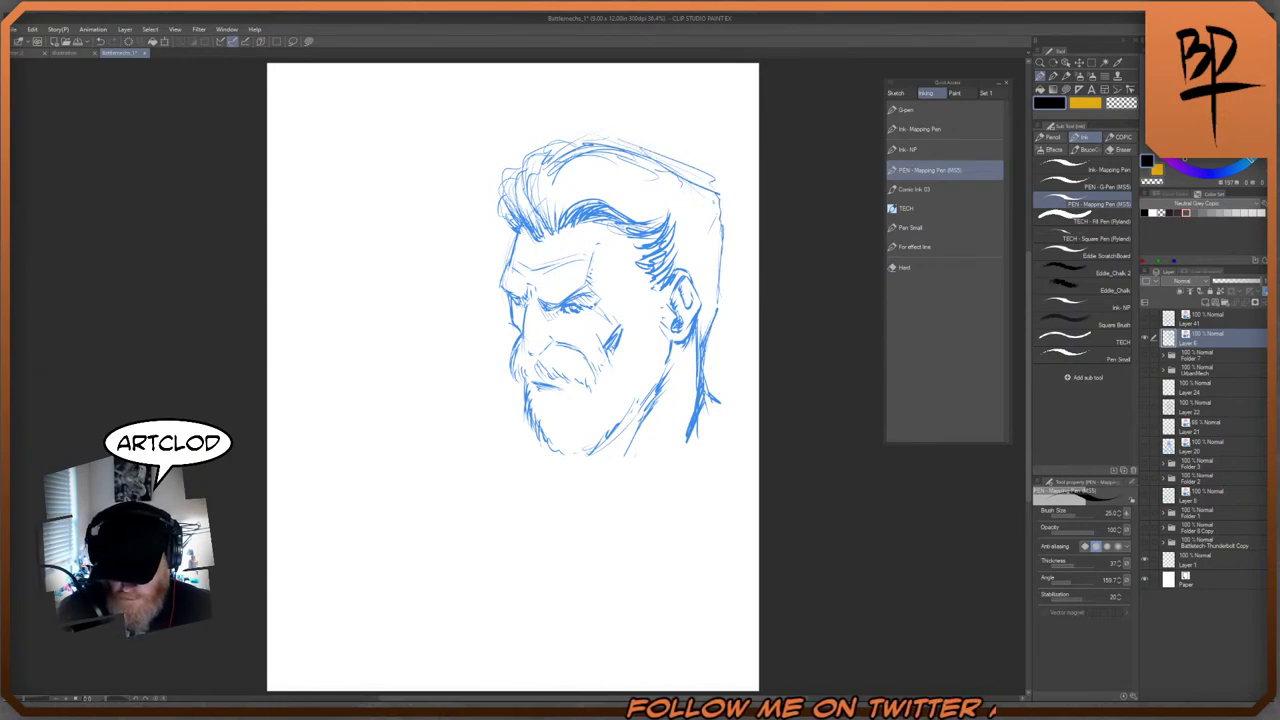
pyautogui.moveTo(714, 198); pyautogui.dragTo(720, 262)
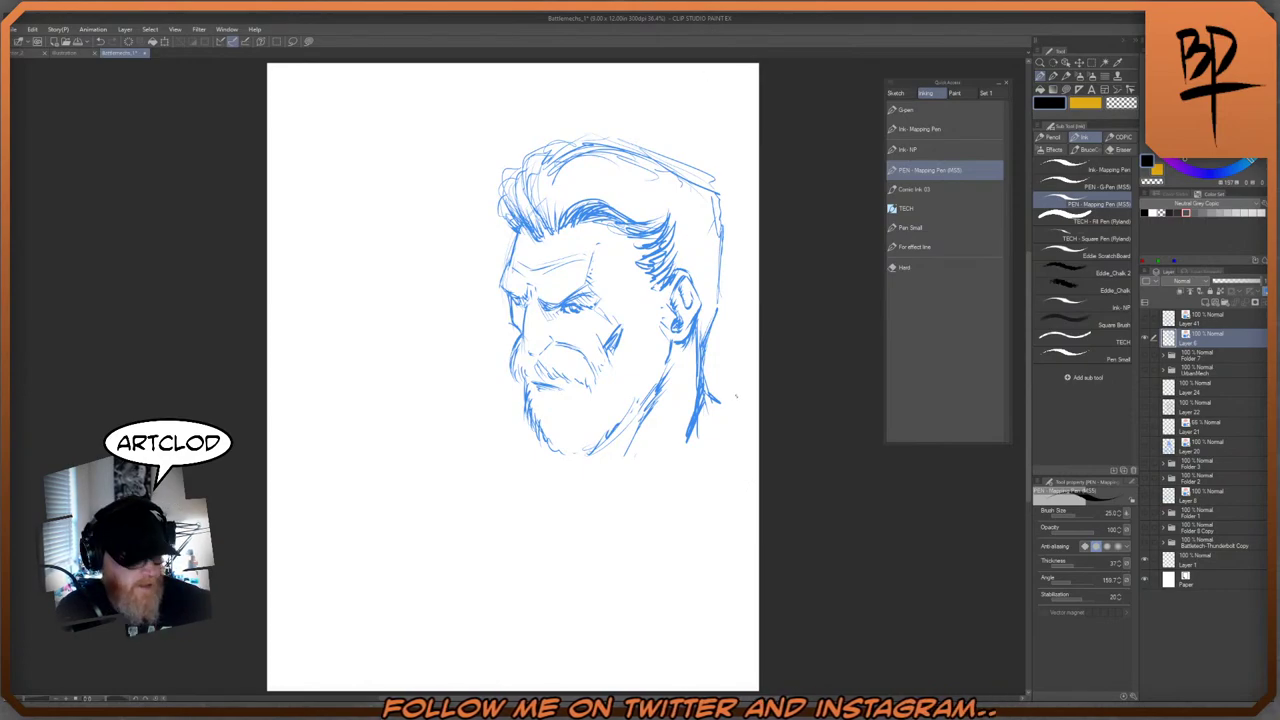
# - Mirror the canvas view, add a new layer above the head sketch and make red the drawing colour
pyautogui.press('h')
pyautogui.moveTo(717, 394); pyautogui.dragTo(749, 437)
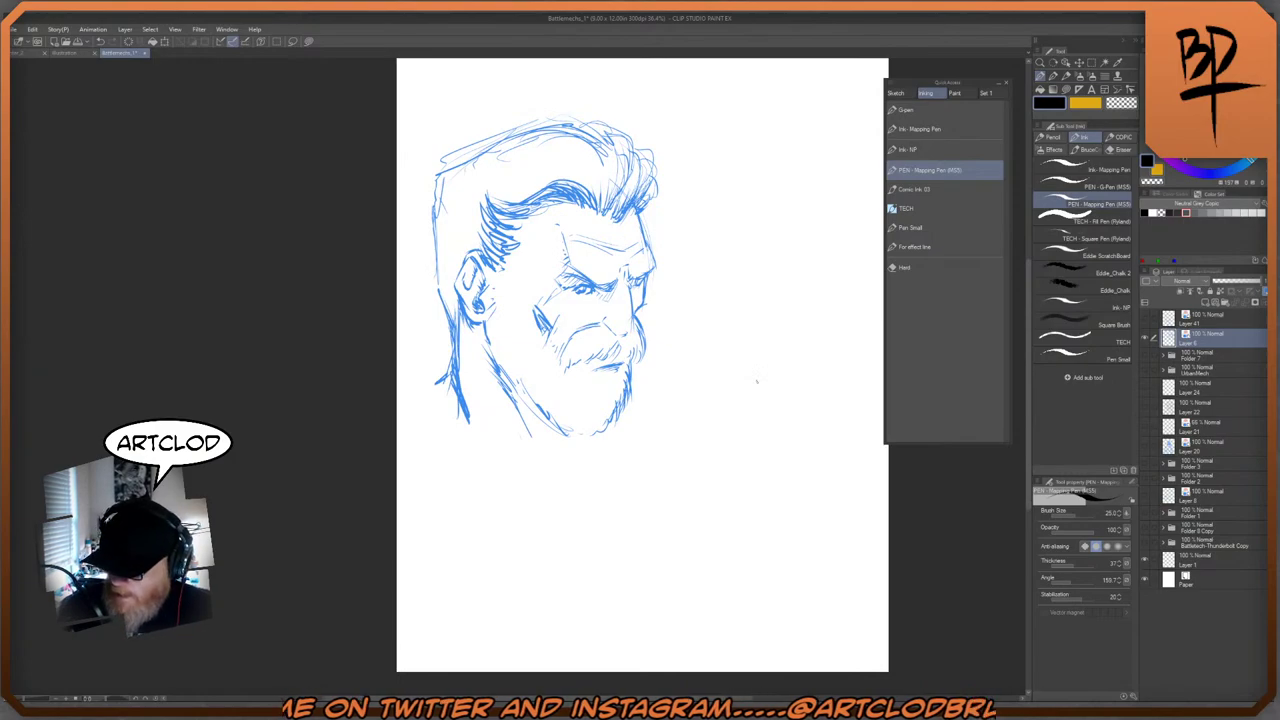
pyautogui.hotkey('ctrl', 'shift', 'n')
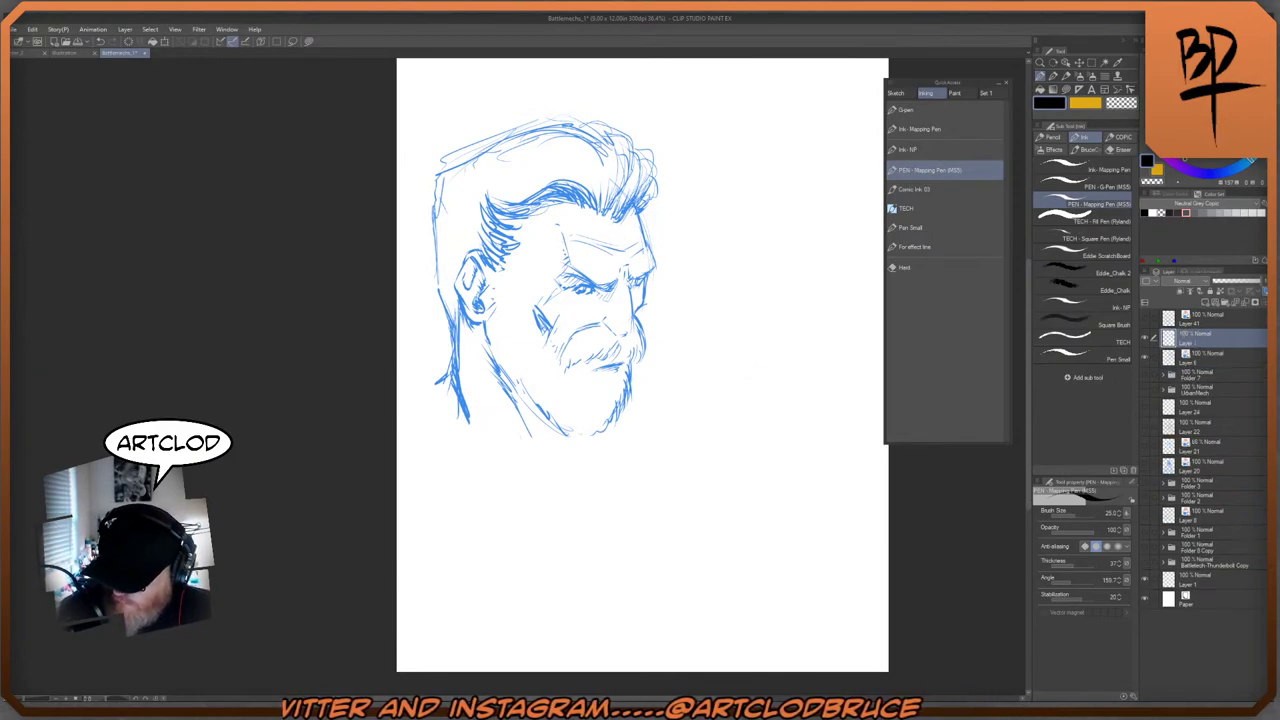
pyautogui.press('x')
pyautogui.click(1158, 168)
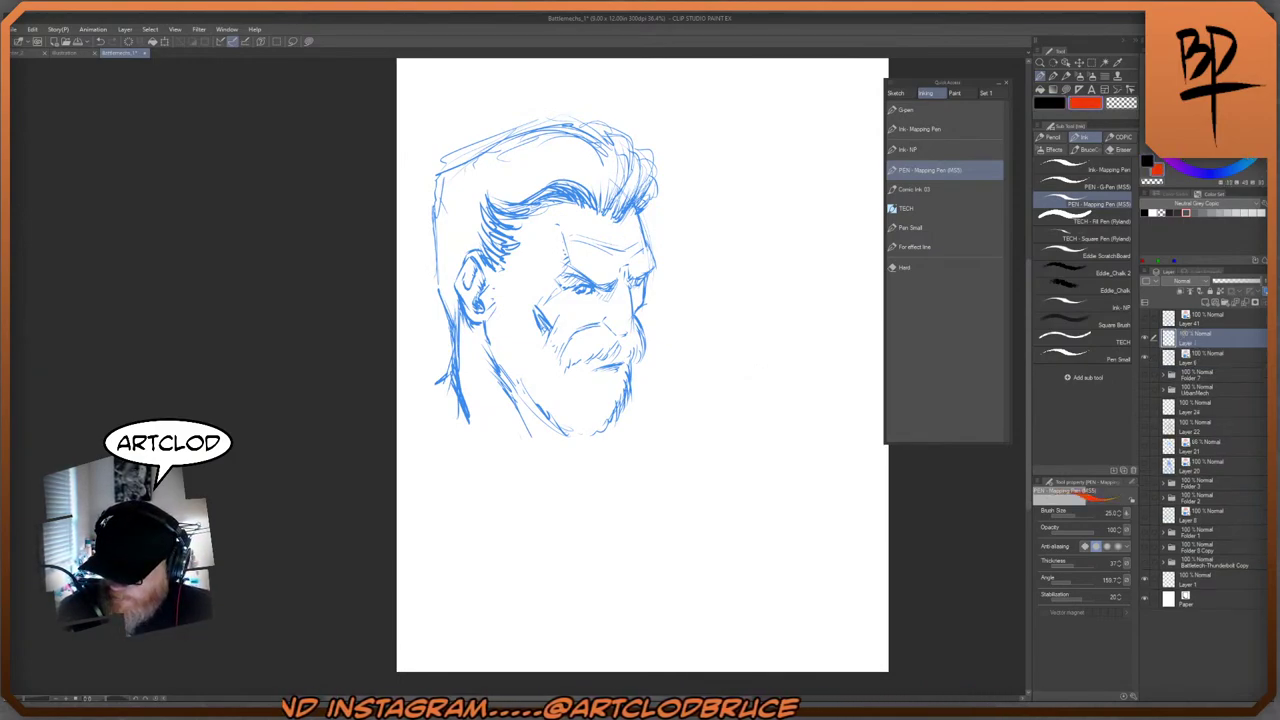
# - Draw a red cranial circle over the head with a side-plane oval at the temple and vertical guide lines through the face
pyautogui.moveTo(505, 150)
pyautogui.mouseDown()
pyautogui.moveTo(630, 270)
pyautogui.moveTo(560, 322)
pyautogui.moveTo(455, 200)
pyautogui.moveTo(600, 160)
pyautogui.mouseUp()
pyautogui.moveTo(450, 240)
pyautogui.mouseDown()
pyautogui.moveTo(545, 155)
pyautogui.moveTo(480, 310)
pyautogui.moveTo(535, 300)
pyautogui.mouseUp()
pyautogui.moveTo(535, 165); pyautogui.dragTo(495, 320)
pyautogui.moveTo(598, 212); pyautogui.dragTo(604, 392)
pyautogui.moveTo(592, 184); pyautogui.dragTo(610, 390)
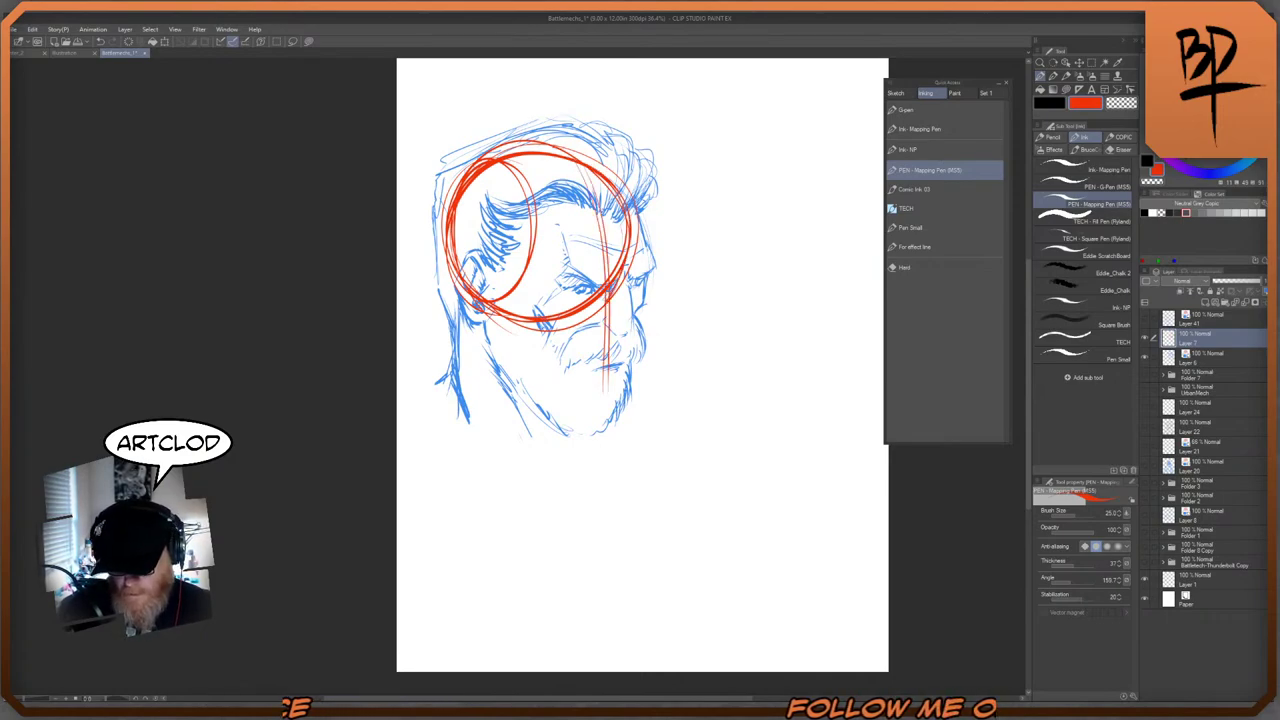
pyautogui.moveTo(620, 176)
pyautogui.mouseDown()
pyautogui.moveTo(460, 205)
pyautogui.moveTo(650, 200)
pyautogui.moveTo(650, 215)
pyautogui.moveTo(452, 270)
pyautogui.mouseUp()
pyautogui.moveTo(470, 168); pyautogui.dragTo(600, 302)
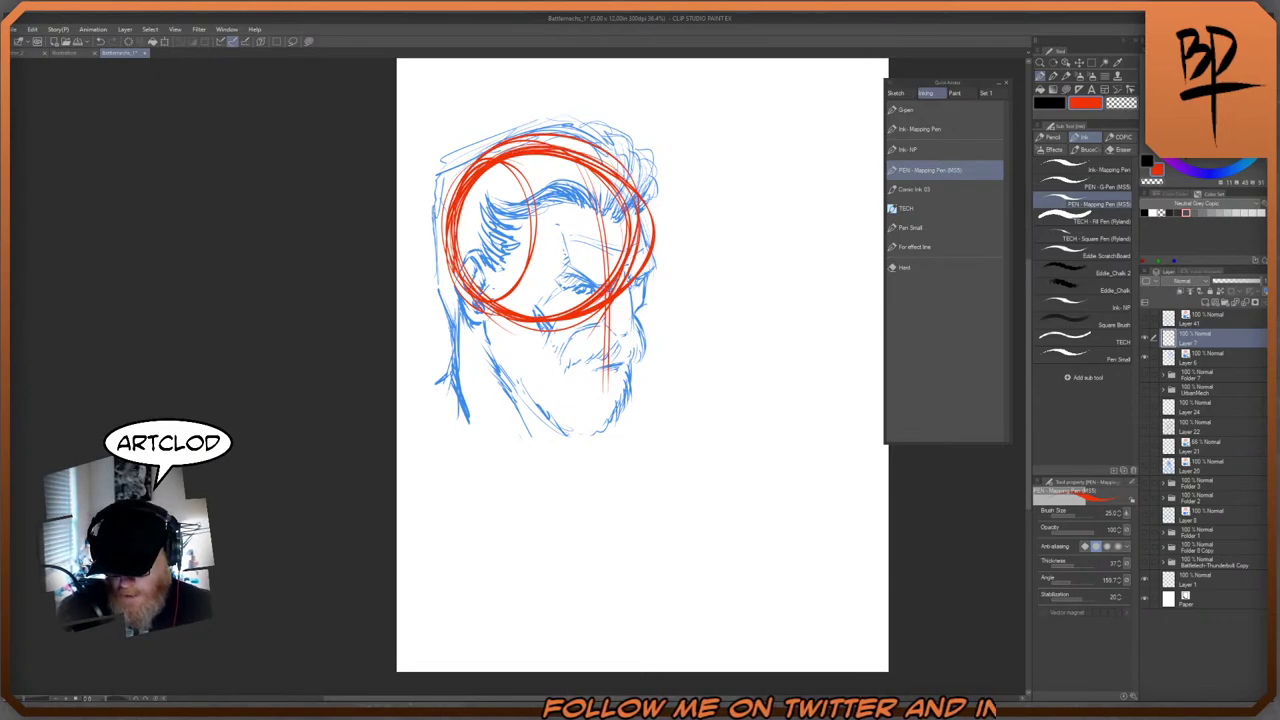
# - Draw the curved facial centre line down to the chin and the brow line wrapping around the cranial circle
pyautogui.moveTo(640, 228); pyautogui.dragTo(622, 306)
pyautogui.moveTo(600, 176)
pyautogui.mouseDown()
pyautogui.moveTo(610, 416)
pyautogui.moveTo(626, 358)
pyautogui.mouseUp()
pyautogui.moveTo(612, 408); pyautogui.dragTo(606, 426)
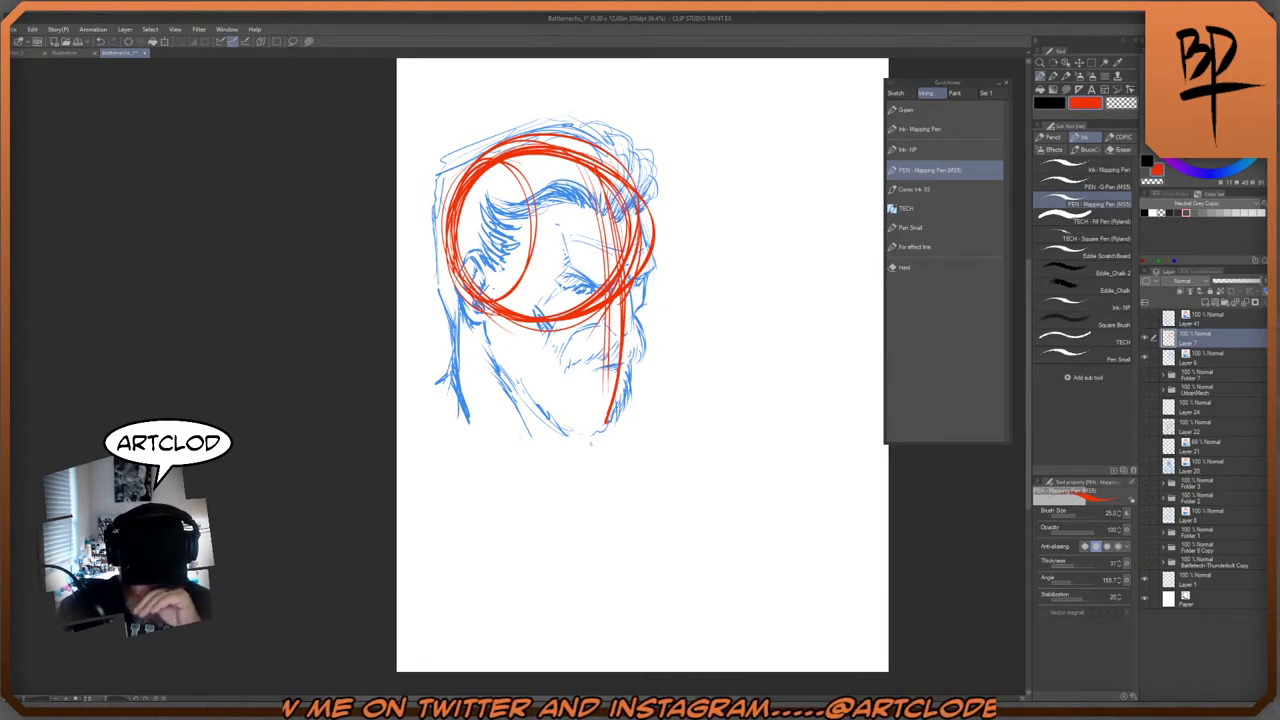
pyautogui.moveTo(494, 166)
pyautogui.mouseDown()
pyautogui.moveTo(468, 278)
pyautogui.moveTo(474, 260)
pyautogui.moveTo(624, 256)
pyautogui.mouseUp()
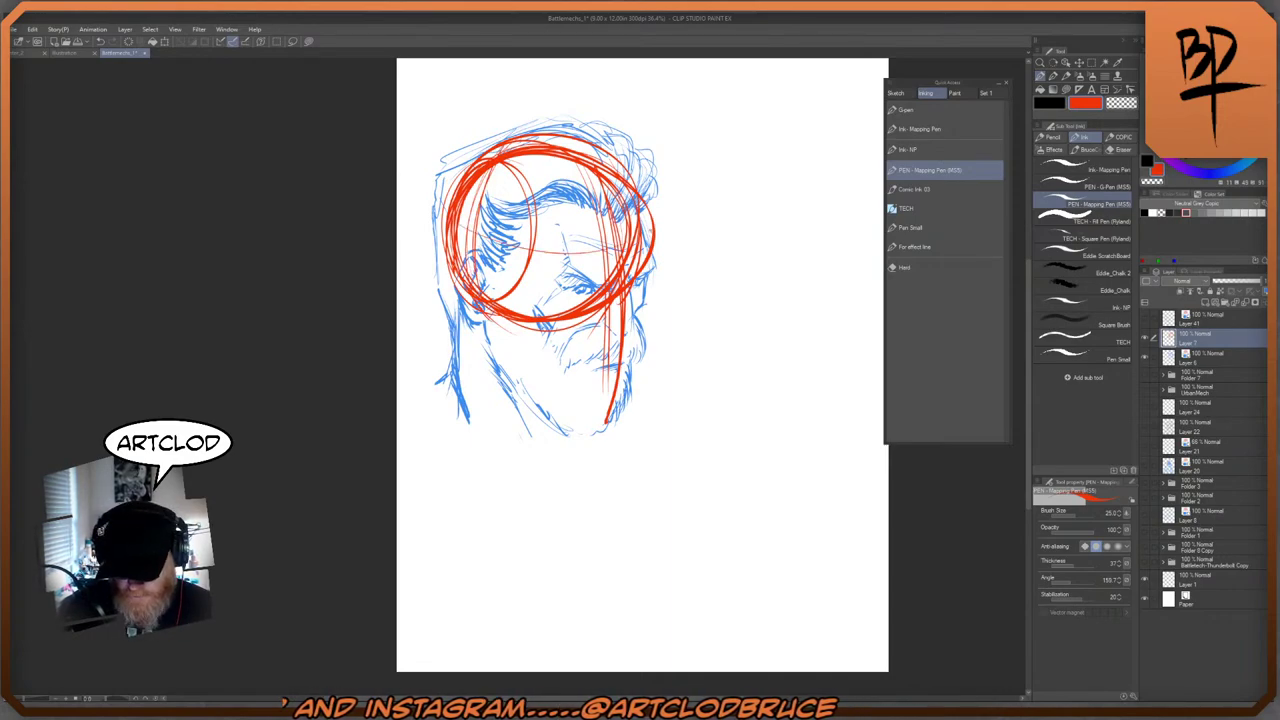
pyautogui.moveTo(456, 222); pyautogui.dragTo(650, 232)
pyautogui.moveTo(506, 250); pyautogui.dragTo(670, 242)
pyautogui.moveTo(460, 220); pyautogui.dragTo(624, 256)
pyautogui.moveTo(500, 252); pyautogui.dragTo(672, 240)
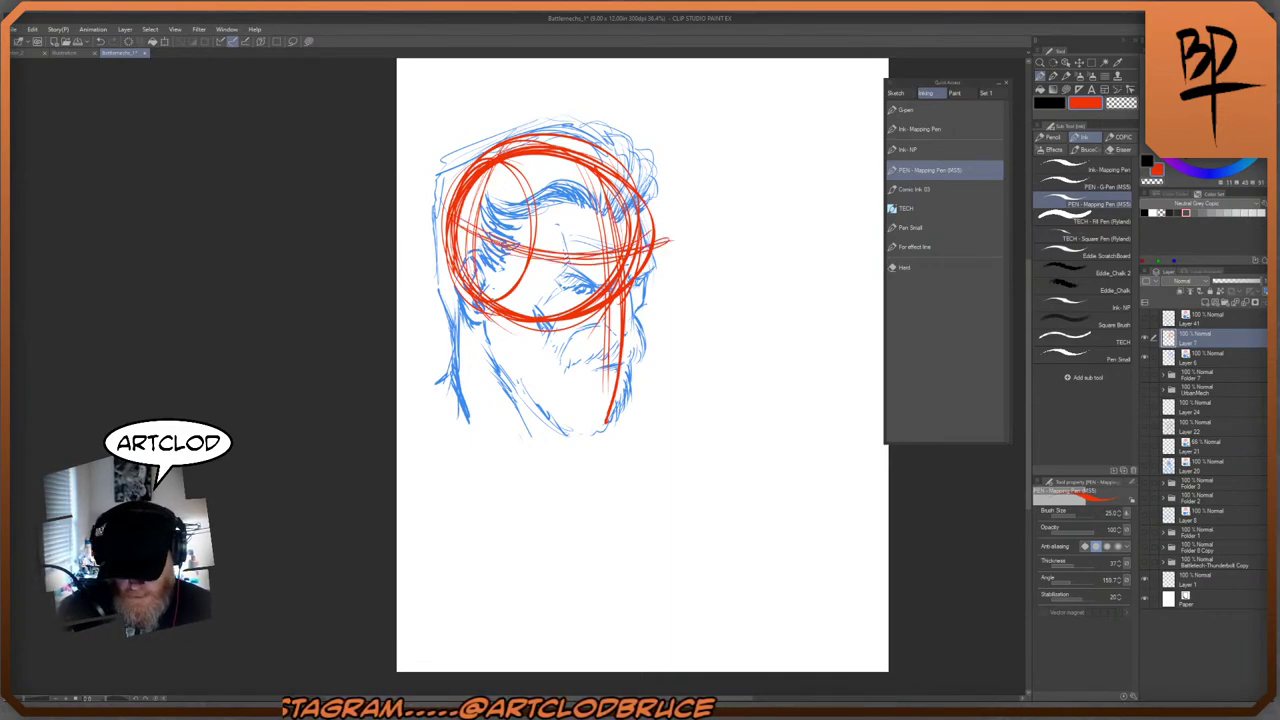
# - Outline the ear below the brow line and construct the jaw from the ear to the chin in red
pyautogui.moveTo(472, 222); pyautogui.dragTo(450, 300)
pyautogui.moveTo(446, 278); pyautogui.dragTo(478, 312)
pyautogui.moveTo(466, 230); pyautogui.dragTo(446, 276)
pyautogui.moveTo(452, 282); pyautogui.dragTo(488, 370)
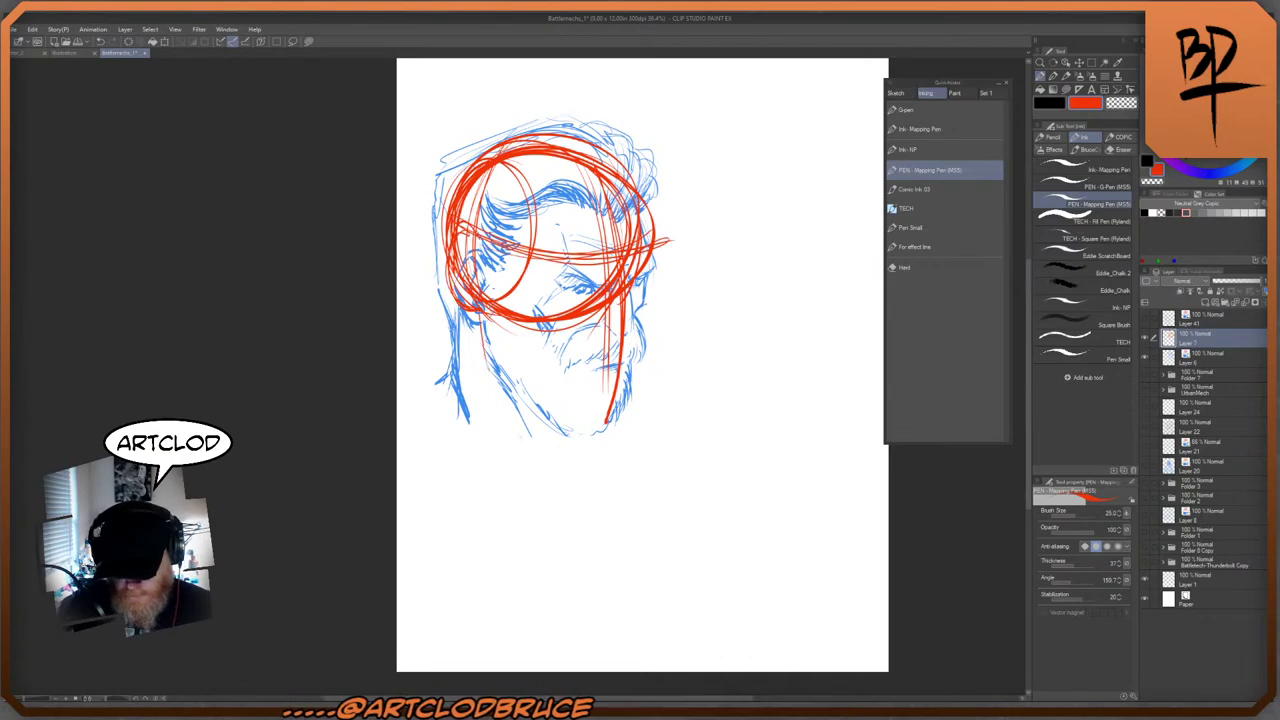
pyautogui.moveTo(482, 322)
pyautogui.mouseDown()
pyautogui.moveTo(486, 352)
pyautogui.moveTo(590, 432)
pyautogui.mouseUp()
pyautogui.moveTo(508, 374)
pyautogui.mouseDown()
pyautogui.moveTo(574, 428)
pyautogui.moveTo(606, 414)
pyautogui.mouseUp()
pyautogui.moveTo(576, 431); pyautogui.dragTo(638, 405)
pyautogui.moveTo(574, 436)
pyautogui.mouseDown()
pyautogui.moveTo(624, 410)
pyautogui.moveTo(630, 320)
pyautogui.mouseUp()
# - Mark the brow ridge, the nose edge and the nose base along the facial centre line in red
pyautogui.moveTo(640, 372); pyautogui.dragTo(624, 330)
pyautogui.moveTo(650, 314); pyautogui.dragTo(634, 346)
pyautogui.moveTo(652, 258)
pyautogui.mouseDown()
pyautogui.moveTo(650, 318)
pyautogui.moveTo(634, 250)
pyautogui.moveTo(628, 272)
pyautogui.moveTo(540, 258)
pyautogui.moveTo(606, 276)
pyautogui.mouseUp()
pyautogui.moveTo(606, 328); pyautogui.dragTo(640, 342)
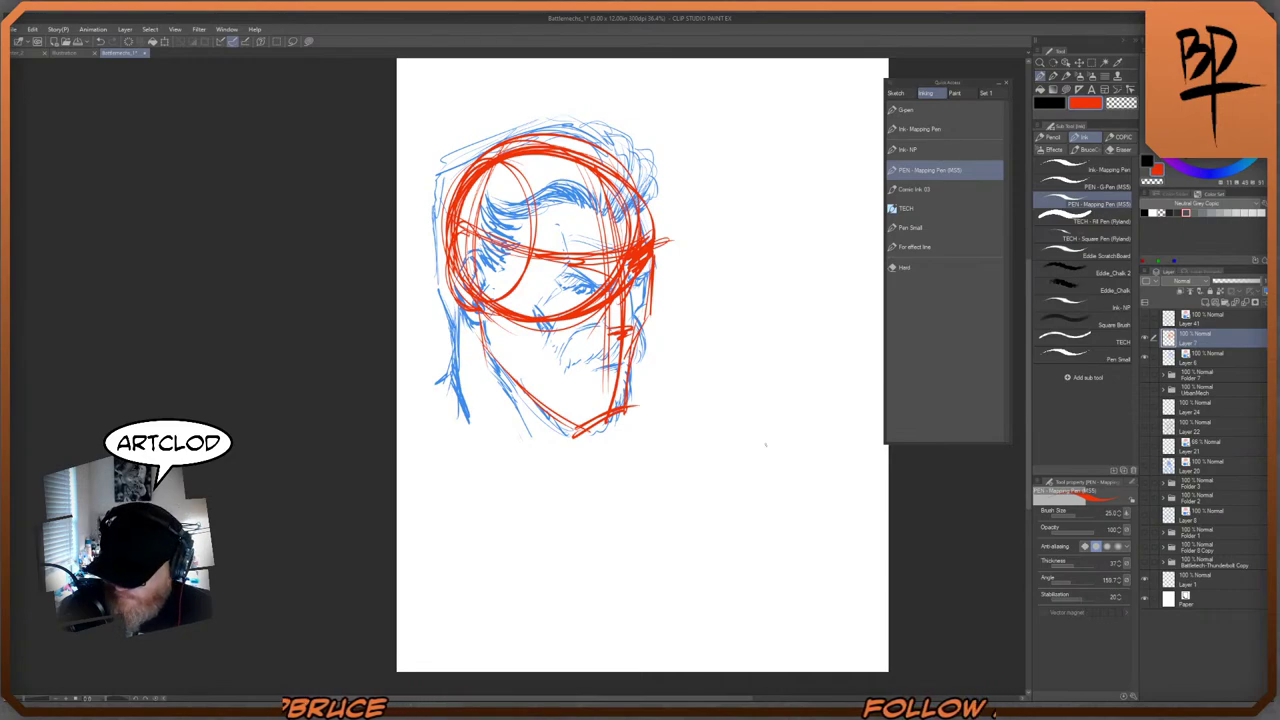
pyautogui.hotkey('alt', '[')
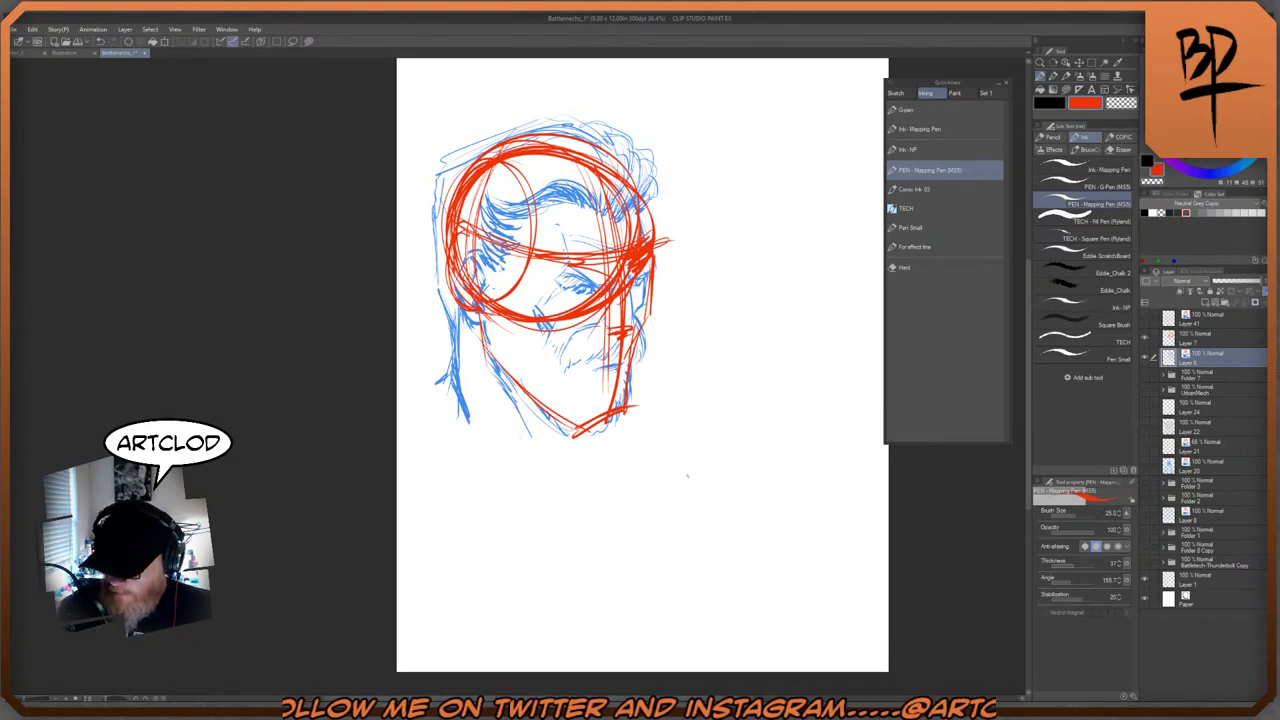
pyautogui.click(920, 267)
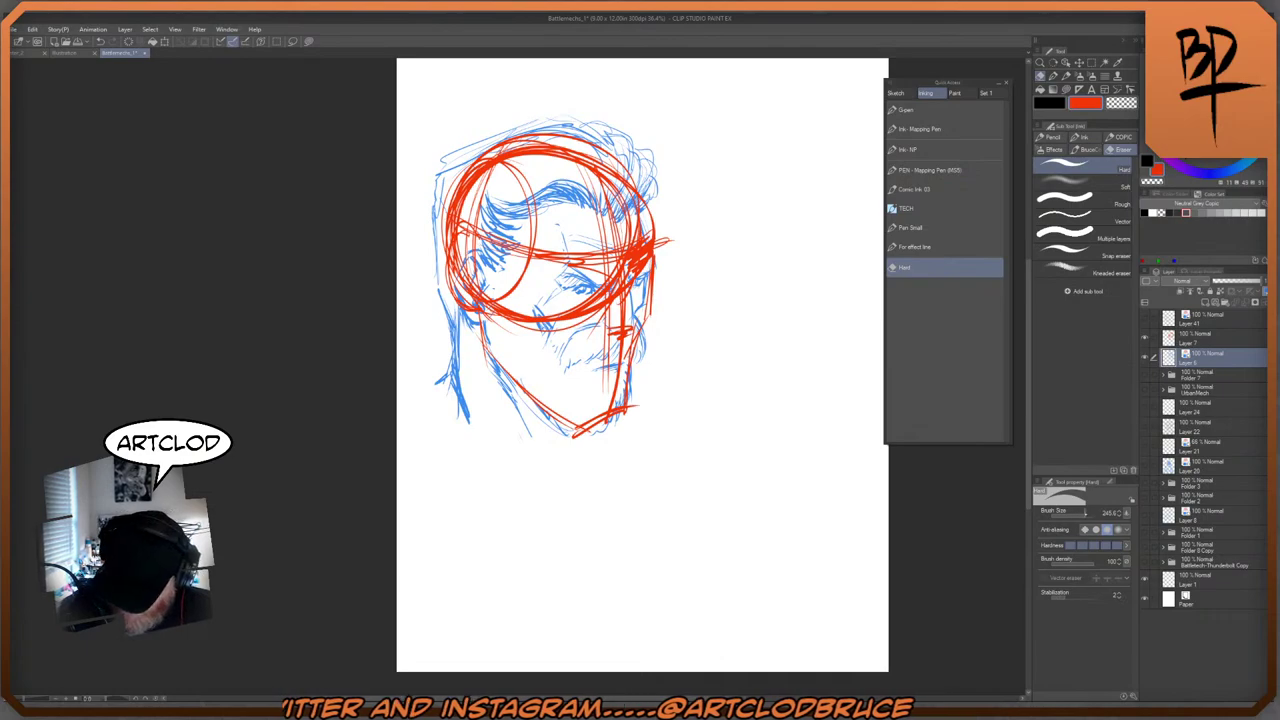
pyautogui.moveTo(511, 378)
pyautogui.mouseDown()
pyautogui.moveTo(580, 180)
pyautogui.moveTo(506, 244)
pyautogui.moveTo(595, 207)
pyautogui.moveTo(610, 255)
pyautogui.mouseUp()
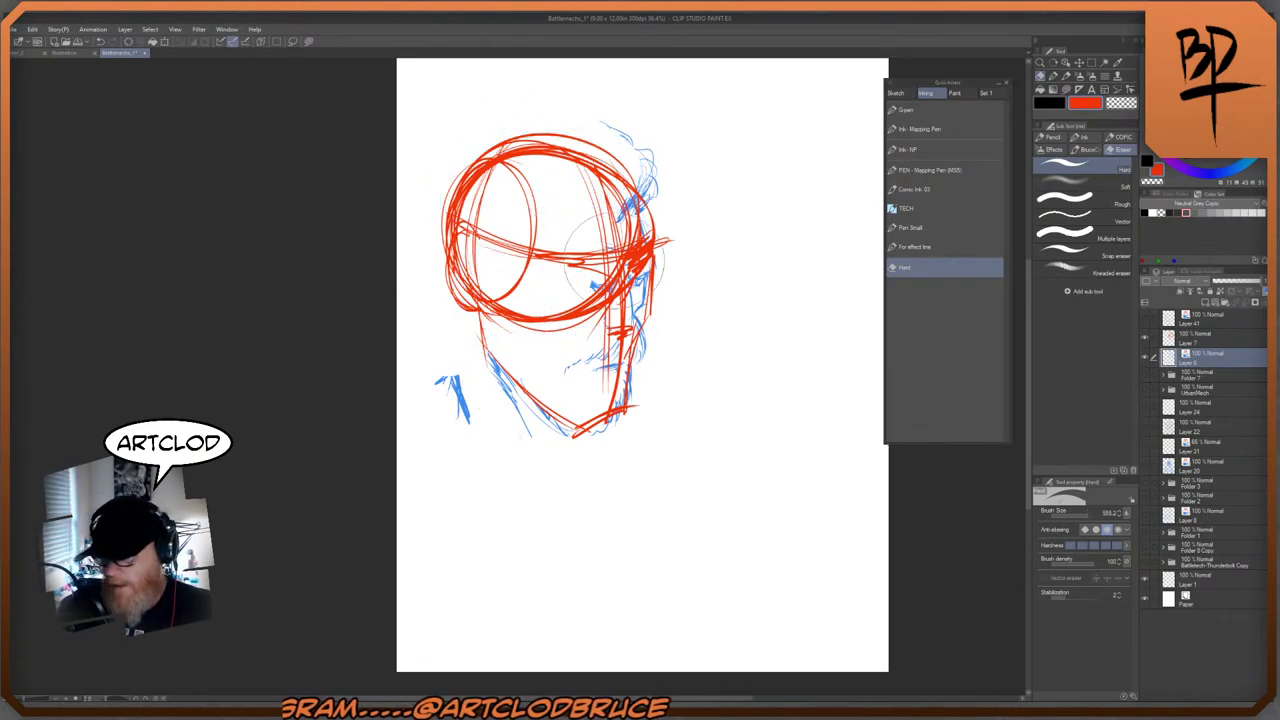
pyautogui.hotkey('ctrl', 'z')
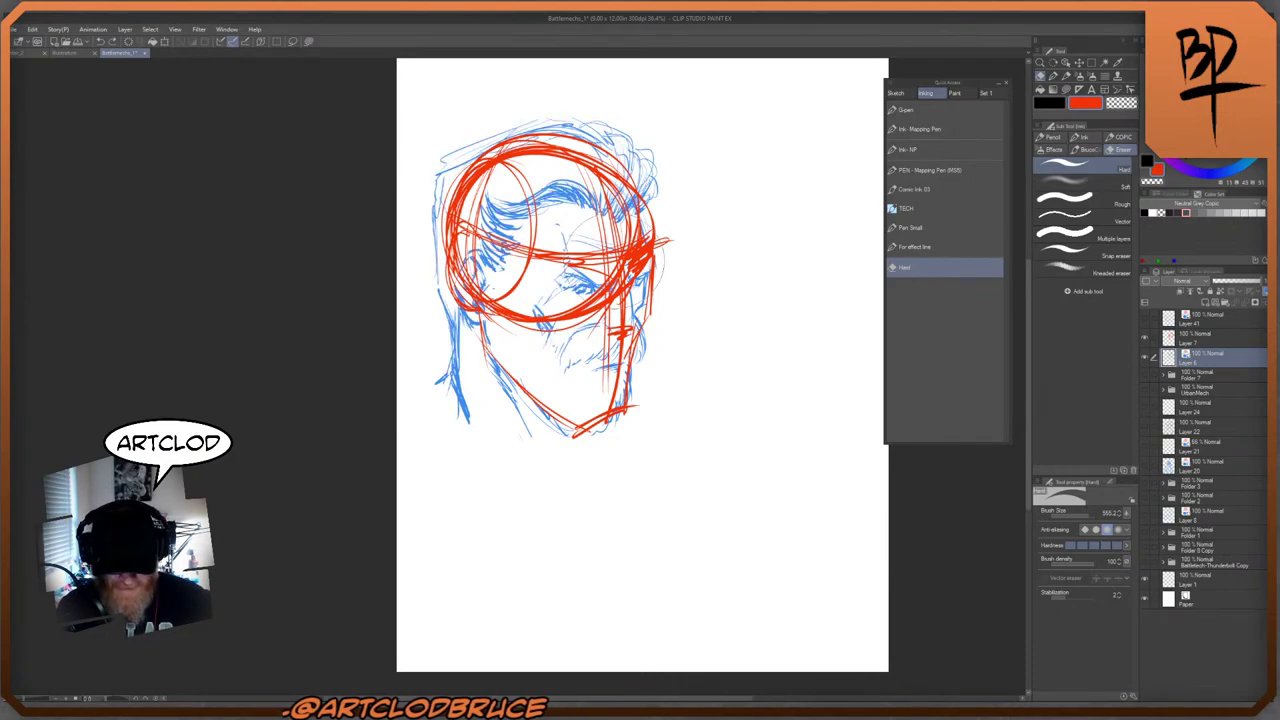
# - Erase all red construction lines from the layer above the head sketch
pyautogui.click(1200, 337)
pyautogui.moveTo(563, 114)
pyautogui.mouseDown()
pyautogui.moveTo(440, 275)
pyautogui.moveTo(600, 110)
pyautogui.moveTo(605, 250)
pyautogui.moveTo(650, 420)
pyautogui.mouseUp()
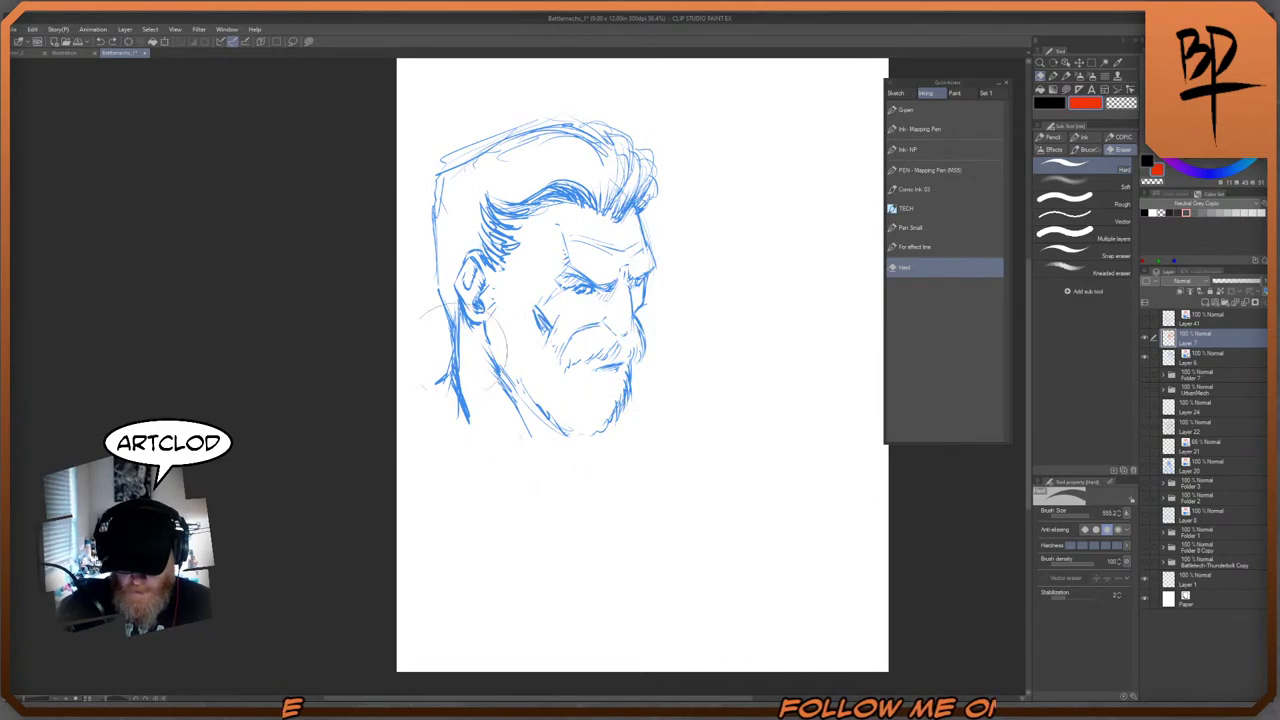
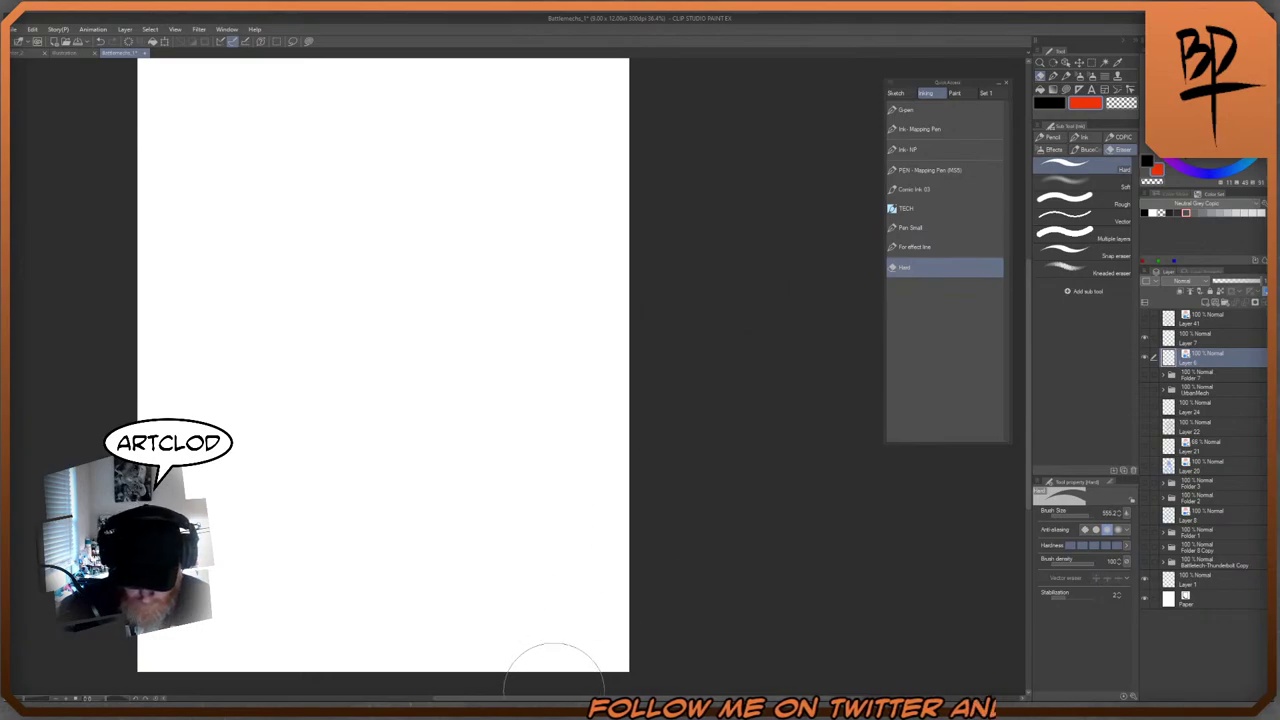
# - Start a new head on the blank blue-line layer with the mapping pen, sketching the curved jaw, lower face sides and a neck line
pyautogui.moveTo(383, 365); pyautogui.dragTo(572, 365)
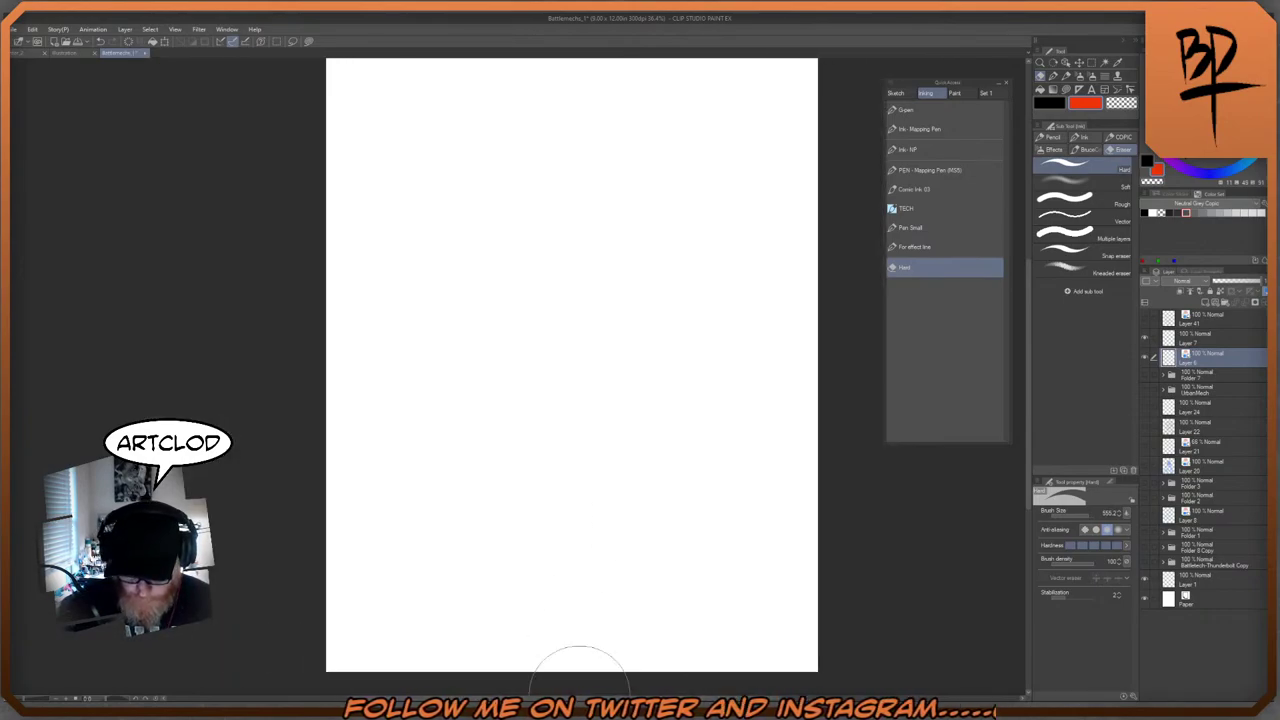
pyautogui.click(965, 171)
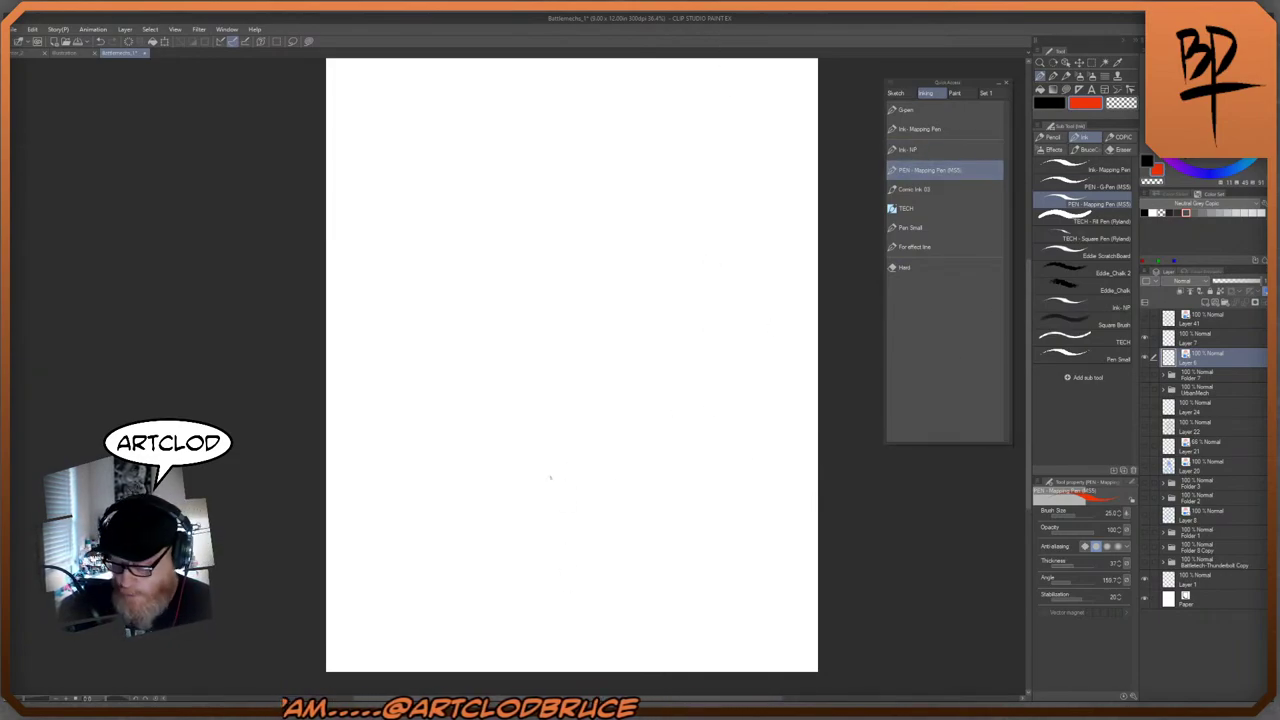
pyautogui.moveTo(518, 385); pyautogui.dragTo(571, 494)
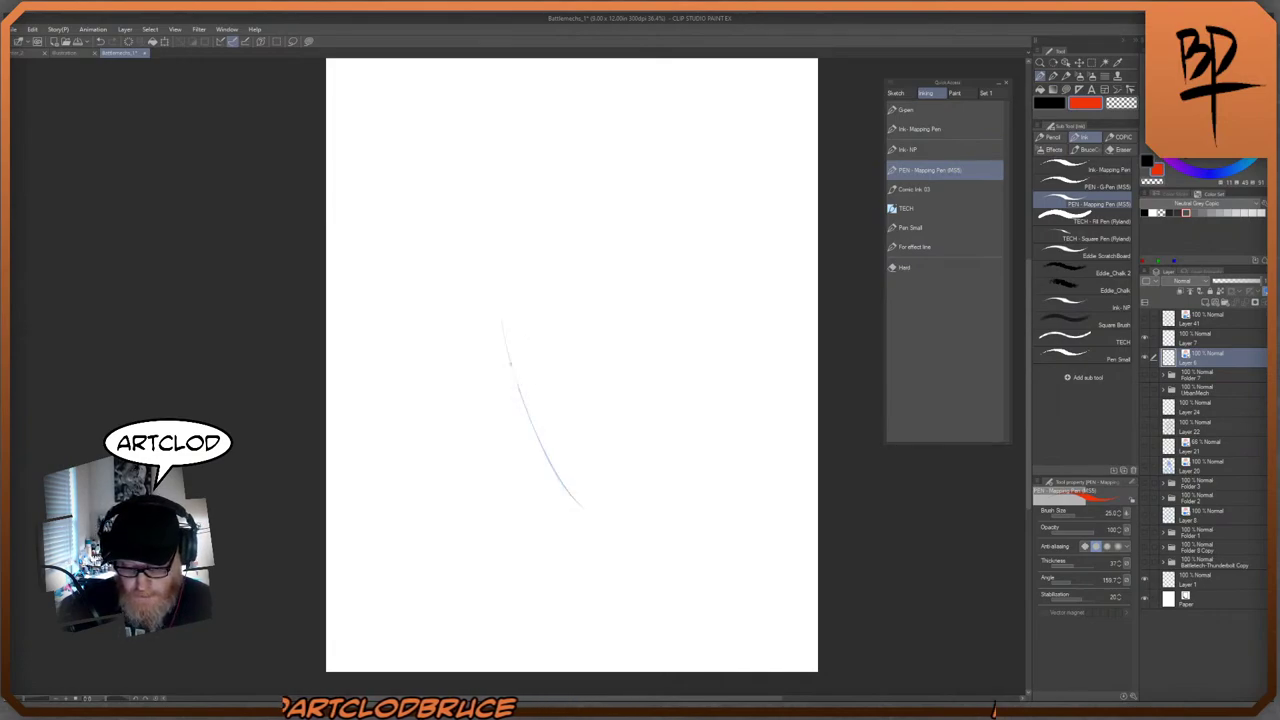
pyautogui.moveTo(490, 304)
pyautogui.mouseDown()
pyautogui.moveTo(510, 382)
pyautogui.moveTo(490, 342)
pyautogui.mouseUp()
pyautogui.moveTo(514, 390)
pyautogui.mouseDown()
pyautogui.moveTo(557, 418)
pyautogui.moveTo(593, 412)
pyautogui.moveTo(605, 424)
pyautogui.moveTo(690, 372)
pyautogui.mouseUp()
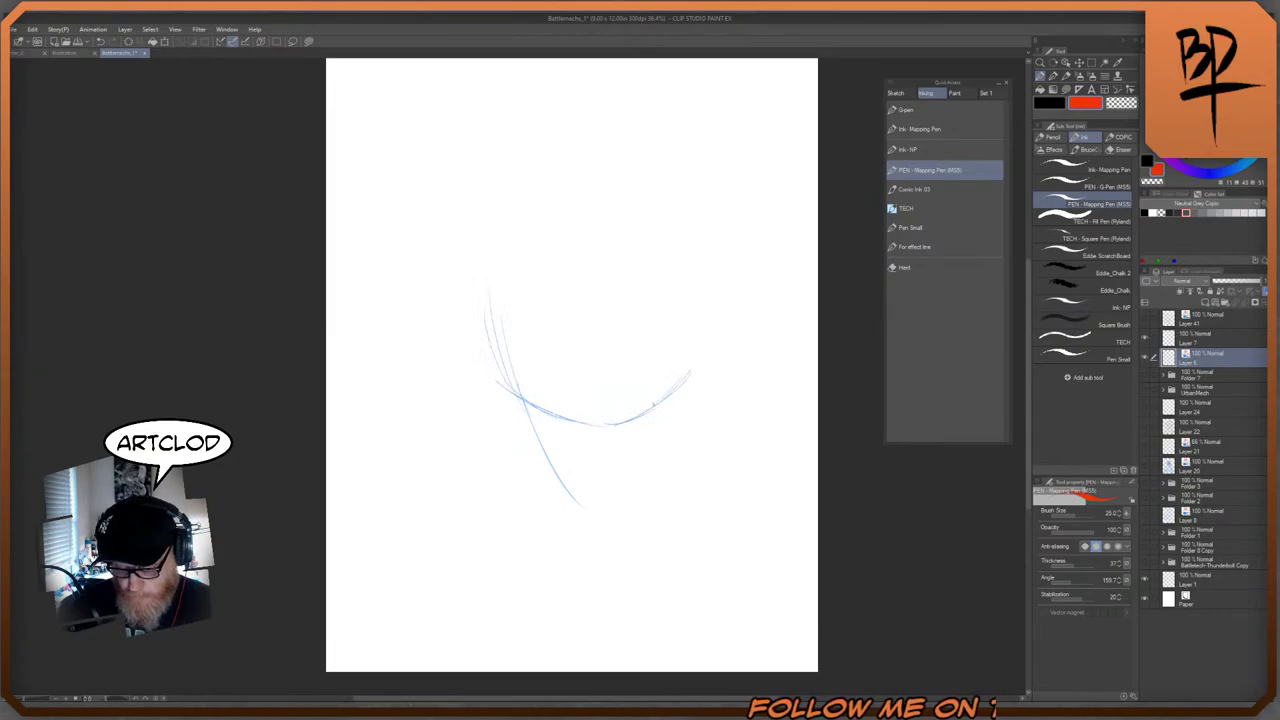
pyautogui.moveTo(701, 276); pyautogui.dragTo(689, 372)
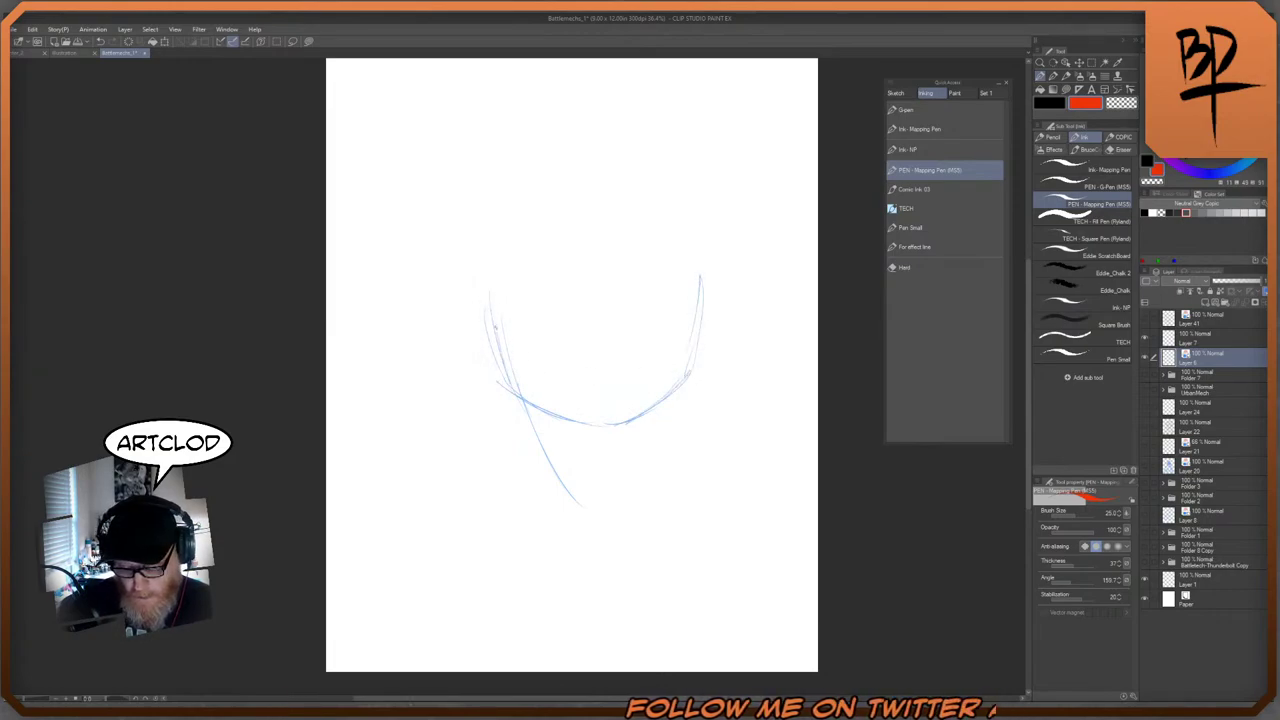
# - Sketch the face's upper sides and the rounded crown with loose overlapping strokes, closing the head outline
pyautogui.moveTo(491, 202); pyautogui.dragTo(508, 388)
pyautogui.moveTo(490, 246); pyautogui.dragTo(490, 280)
pyautogui.moveTo(500, 190); pyautogui.dragTo(628, 164)
pyautogui.moveTo(520, 164); pyautogui.dragTo(620, 138)
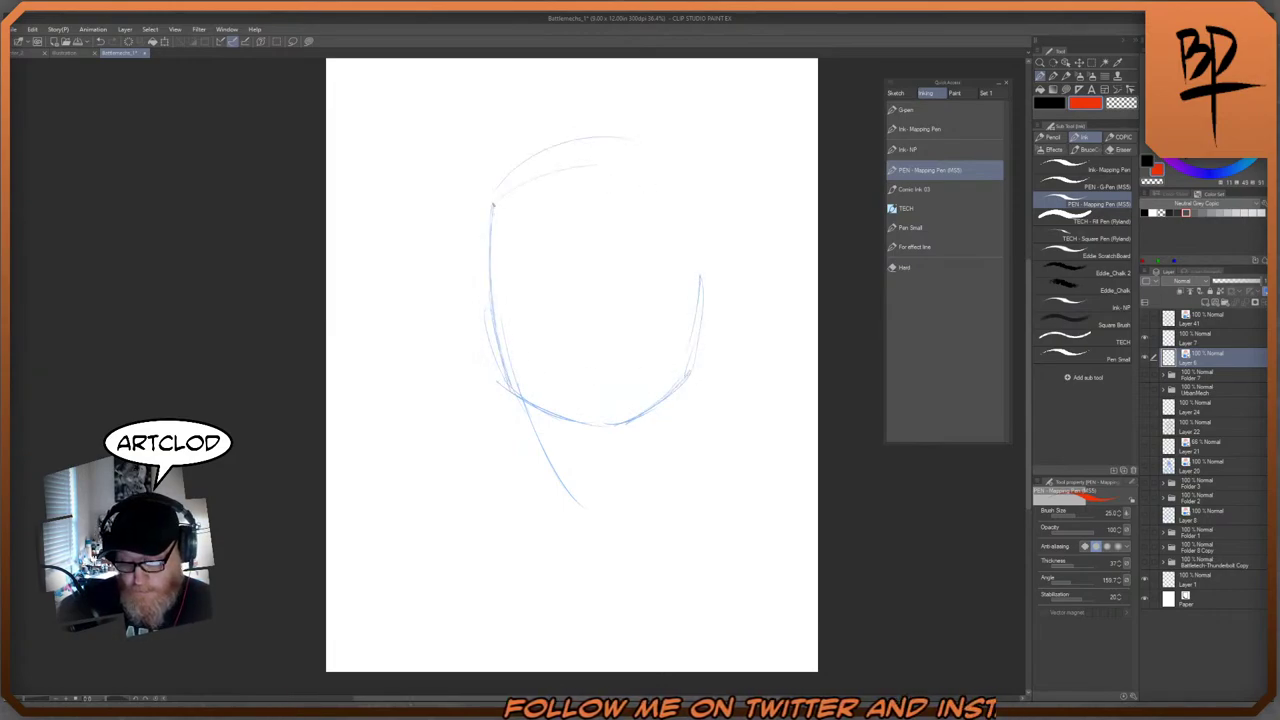
pyautogui.moveTo(494, 206); pyautogui.dragTo(650, 140)
pyautogui.moveTo(656, 158); pyautogui.dragTo(680, 204)
pyautogui.moveTo(496, 202); pyautogui.dragTo(596, 138)
pyautogui.moveTo(608, 138)
pyautogui.mouseDown()
pyautogui.moveTo(684, 186)
pyautogui.moveTo(695, 356)
pyautogui.moveTo(686, 190)
pyautogui.mouseUp()
pyautogui.moveTo(482, 196); pyautogui.dragTo(606, 132)
pyautogui.moveTo(566, 166); pyautogui.dragTo(668, 192)
pyautogui.moveTo(701, 246); pyautogui.dragTo(703, 274)
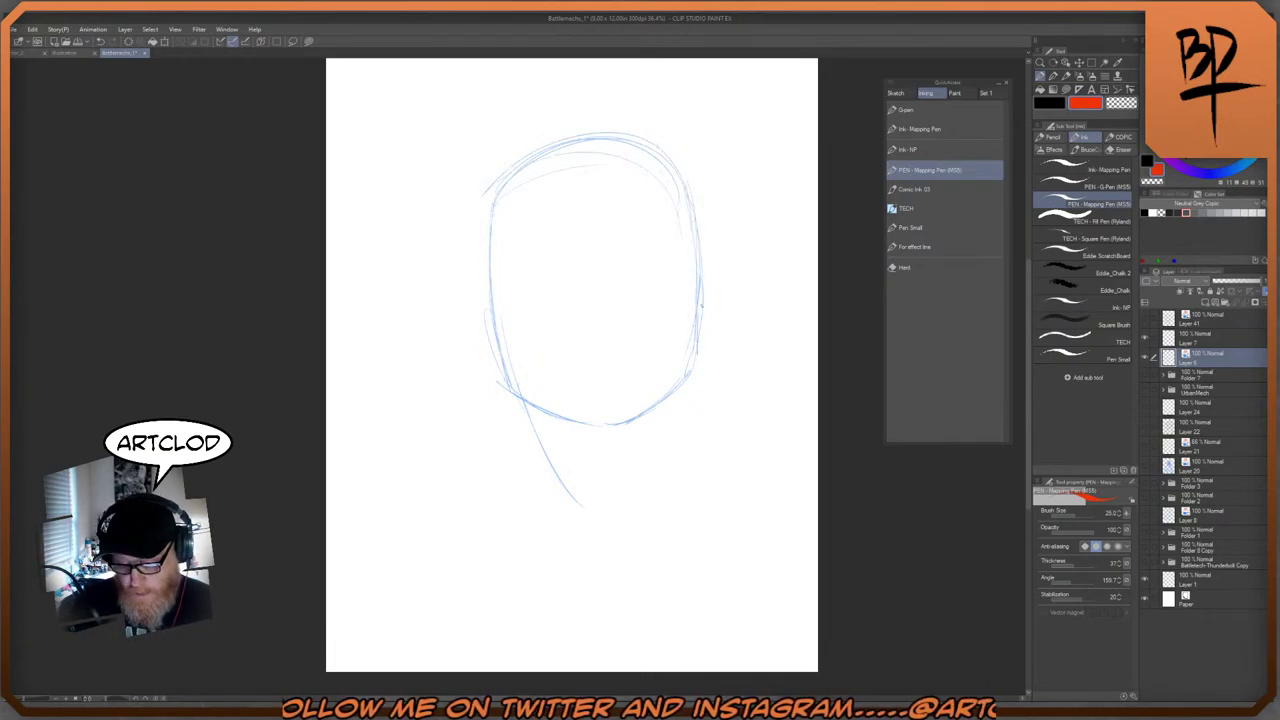
# - Sketch the neck, sloping shoulders and collarbones beneath the head, and reinforce the crown curve
pyautogui.moveTo(692, 402); pyautogui.dragTo(691, 448)
pyautogui.moveTo(692, 372); pyautogui.dragTo(690, 394)
pyautogui.moveTo(690, 398); pyautogui.dragTo(680, 466)
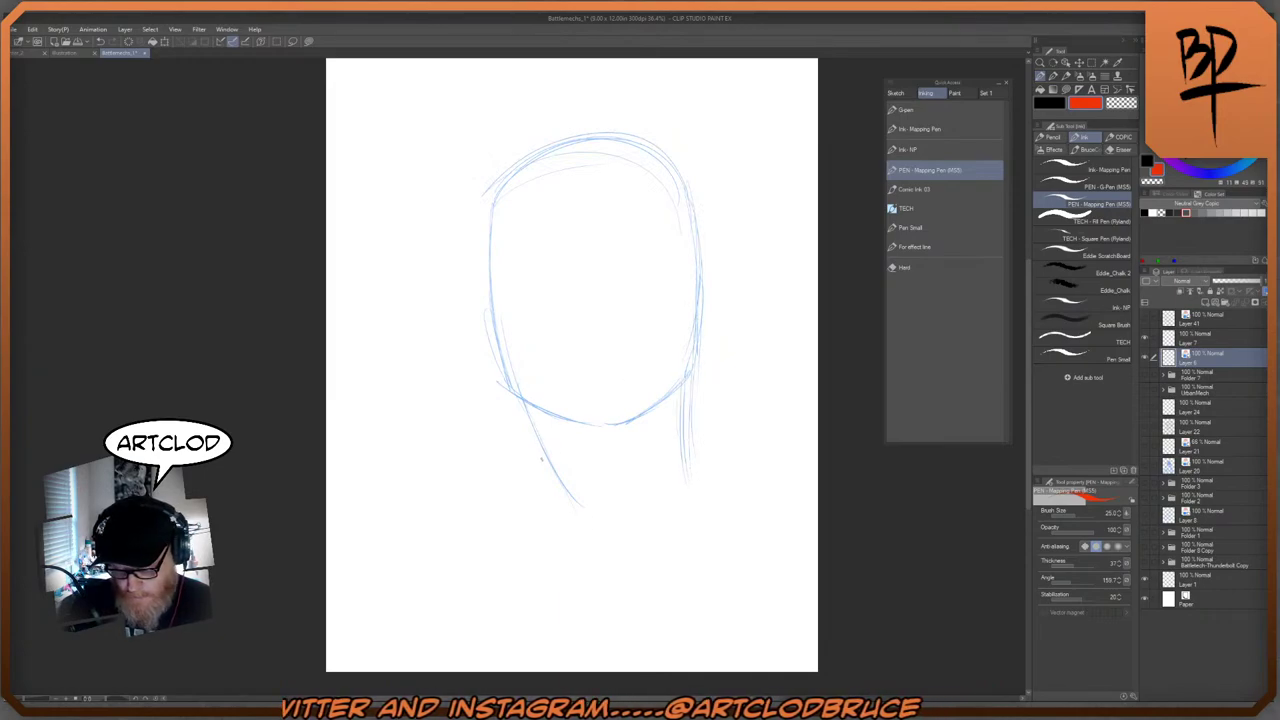
pyautogui.moveTo(542, 470)
pyautogui.mouseDown()
pyautogui.moveTo(482, 560)
pyautogui.moveTo(608, 552)
pyautogui.moveTo(576, 558)
pyautogui.moveTo(716, 494)
pyautogui.mouseUp()
pyautogui.moveTo(690, 392)
pyautogui.mouseDown()
pyautogui.moveTo(731, 459)
pyautogui.moveTo(782, 470)
pyautogui.mouseUp()
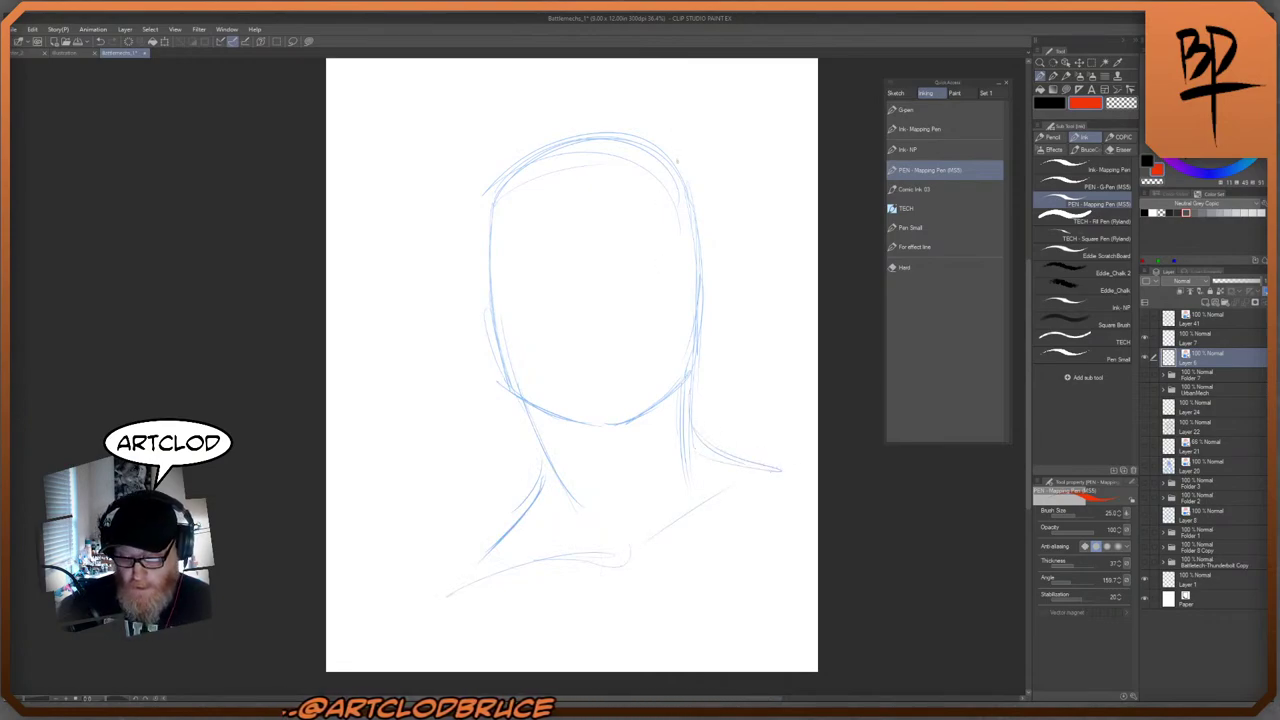
pyautogui.moveTo(530, 148); pyautogui.dragTo(684, 196)
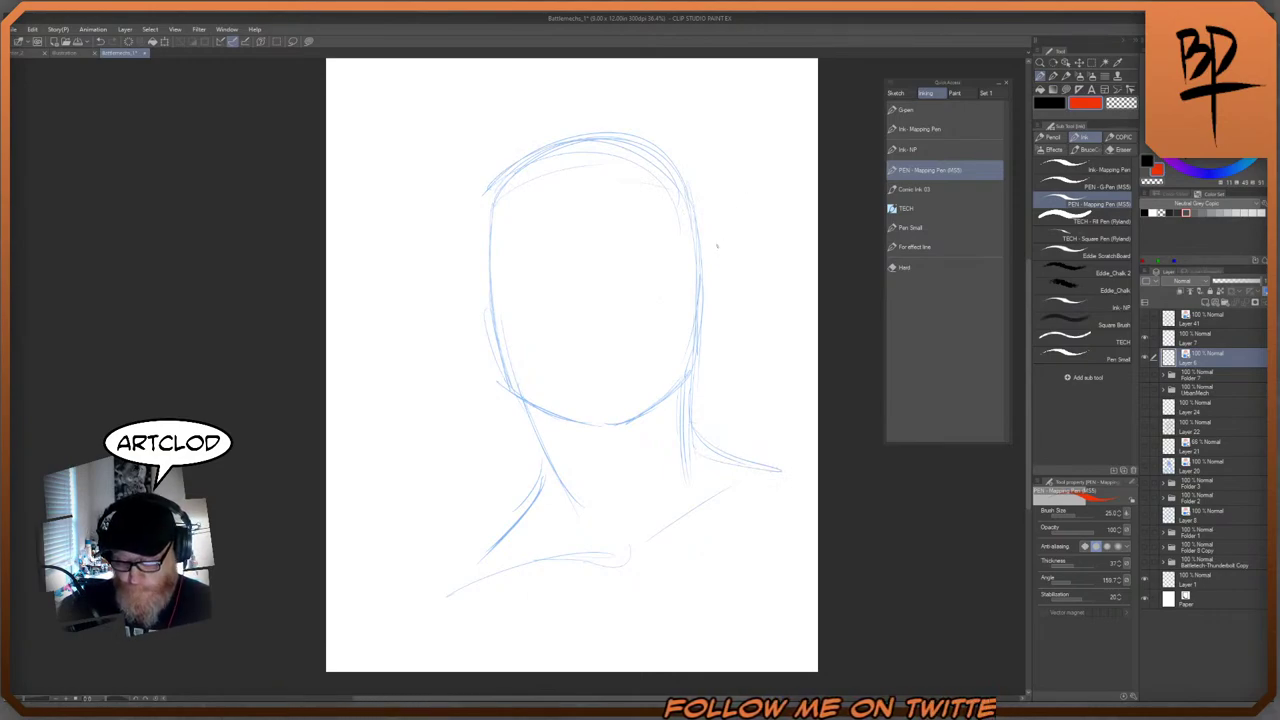
# - Mirror the canvas view and rotate the whole head-and-neck sketch counter-clockwise by about 1.7 degrees
pyautogui.press('h')
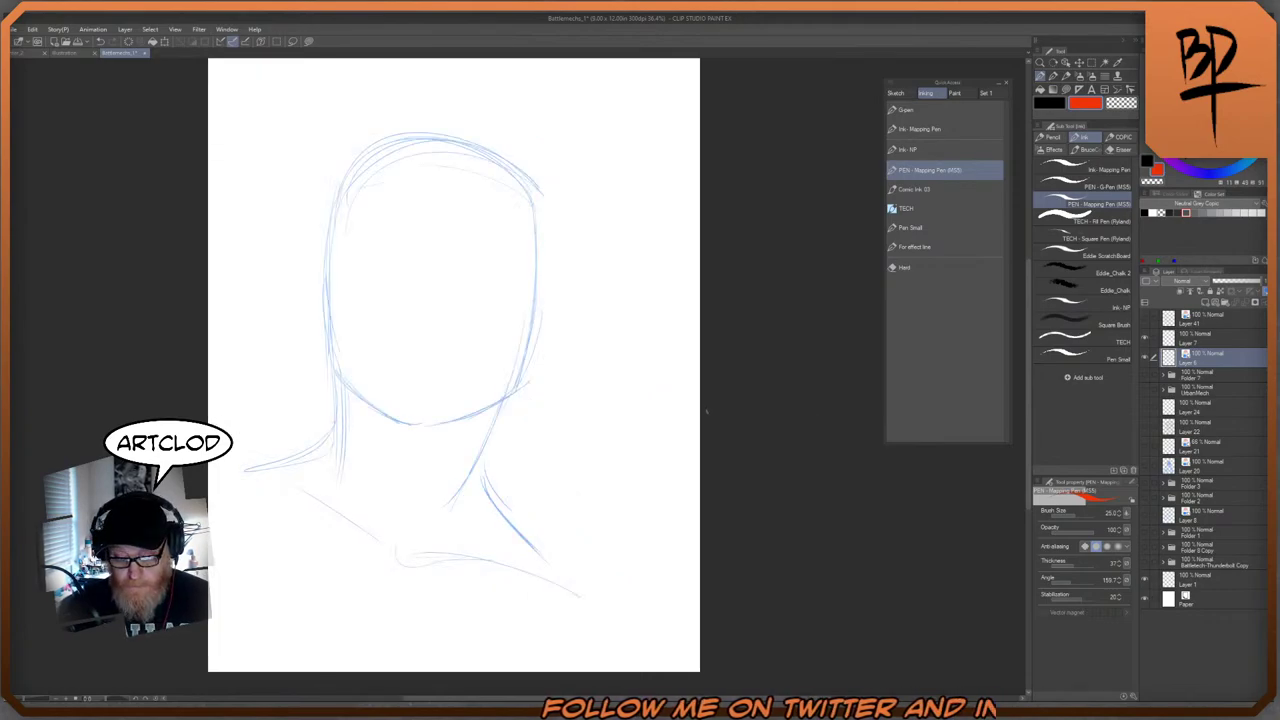
pyautogui.moveTo(614, 534); pyautogui.dragTo(735, 490)
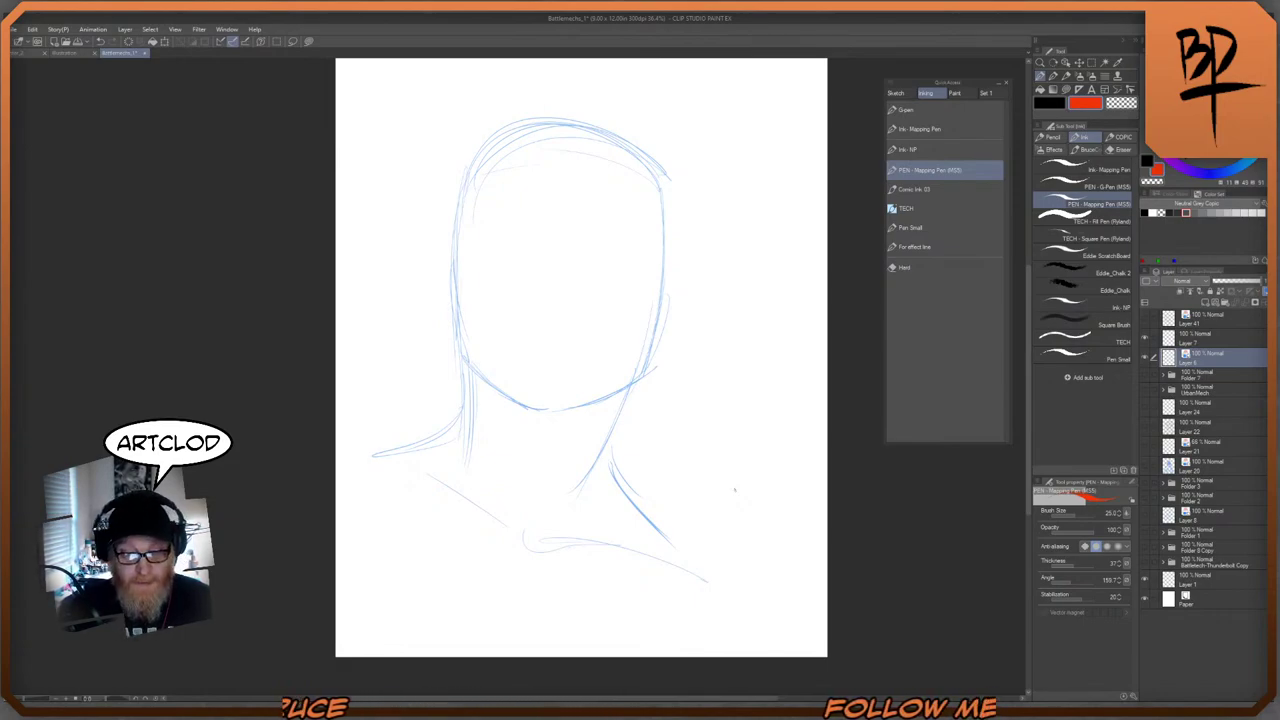
pyautogui.hotkey('ctrl', 't')
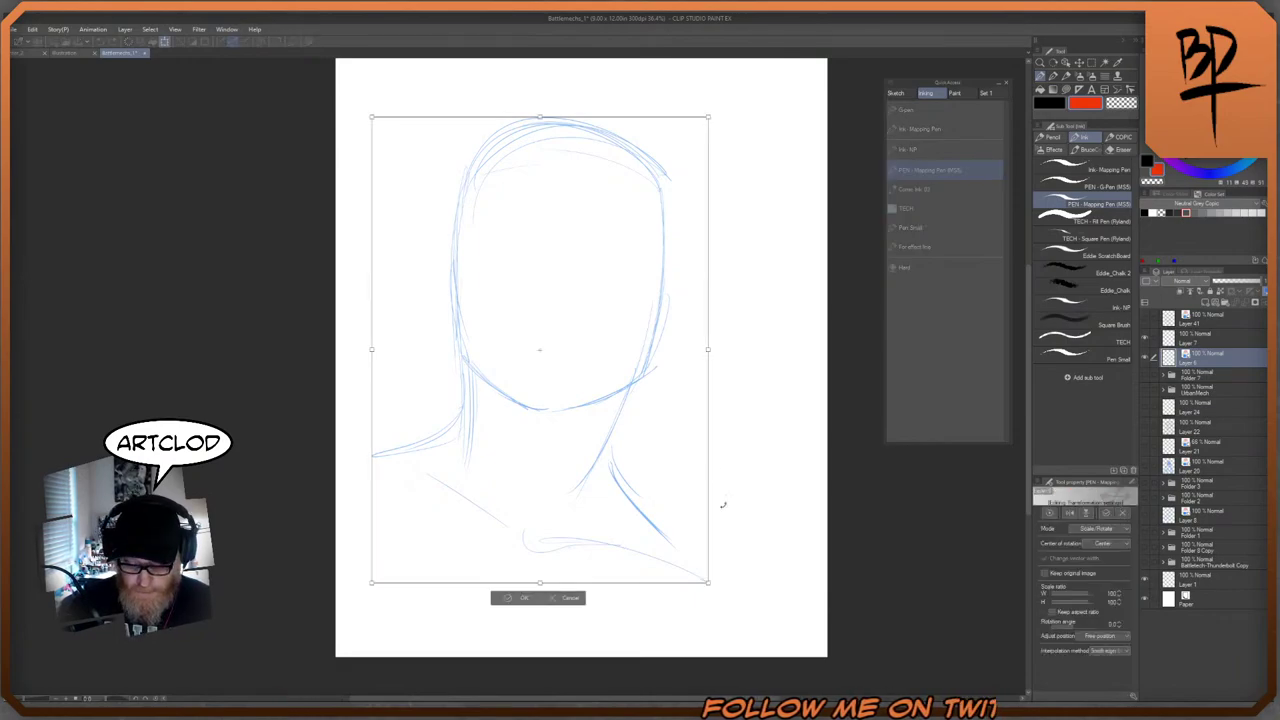
pyautogui.moveTo(737, 580); pyautogui.dragTo(738, 576)
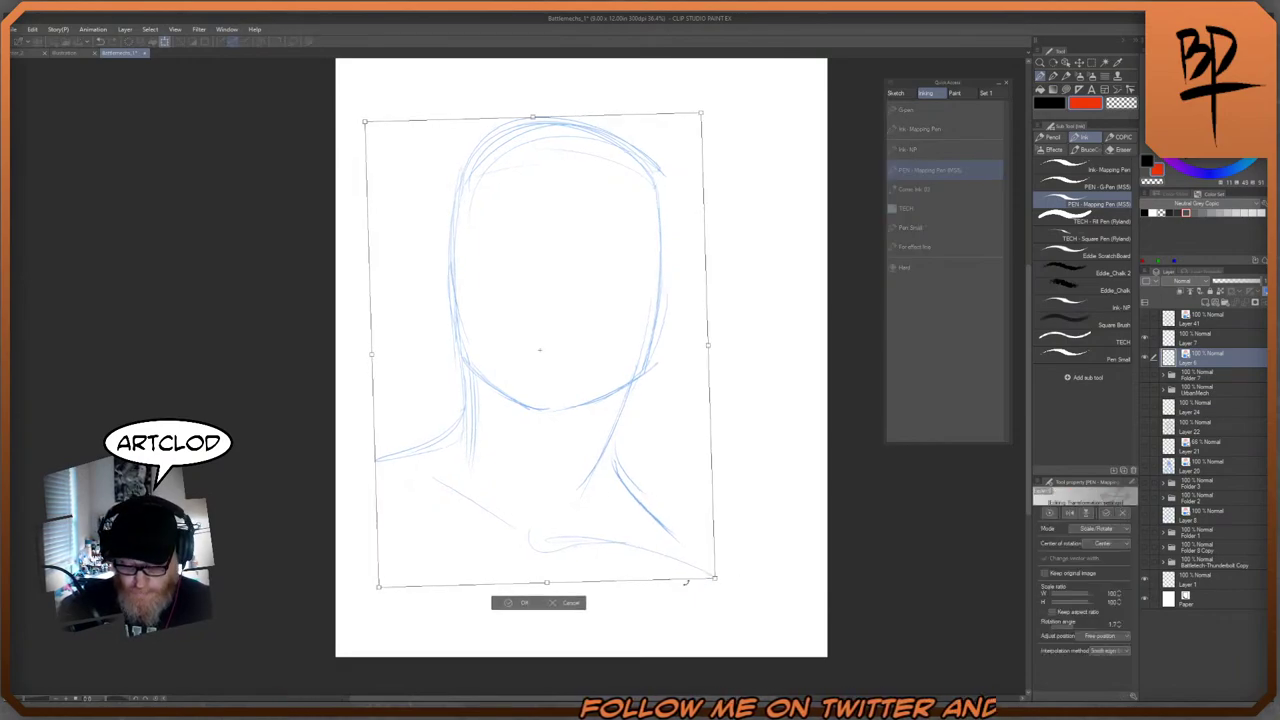
pyautogui.press('Return')
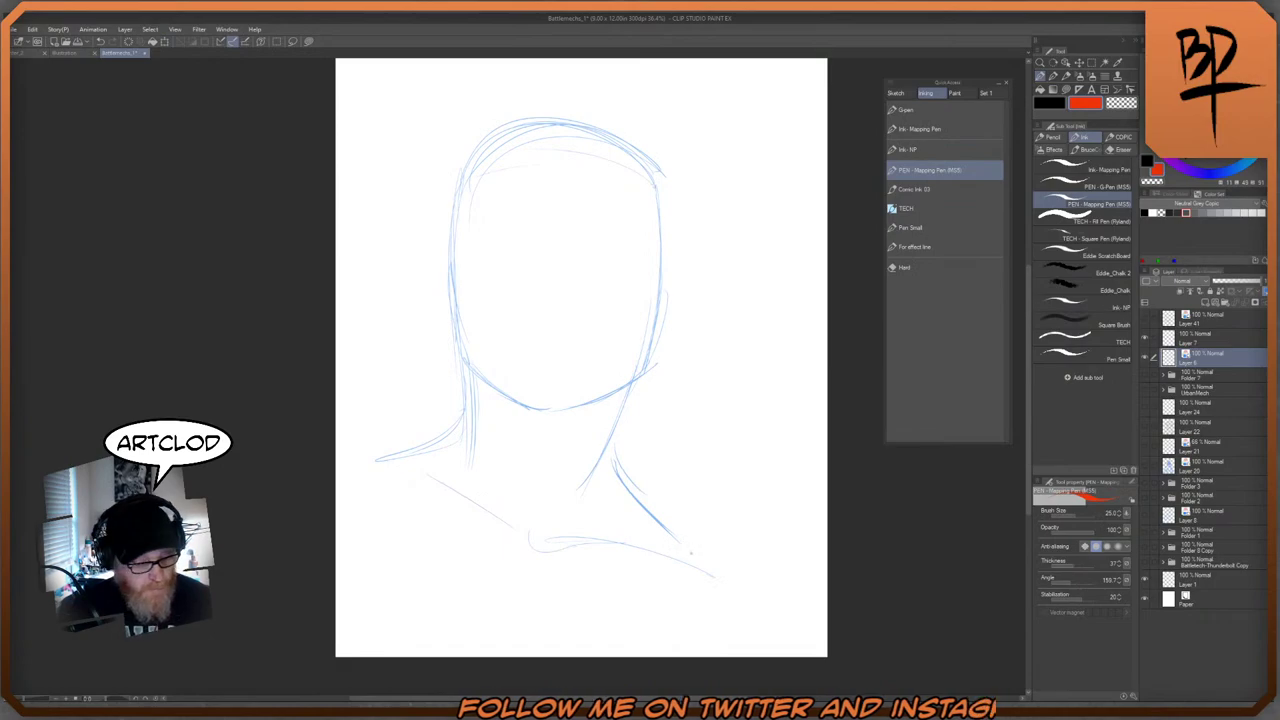
# - Mirror the canvas view and add a vertical centre line, an eye line, nose and mouth marks, and rough ears to the head
pyautogui.press('h')
pyautogui.moveTo(654, 551); pyautogui.dragTo(748, 597)
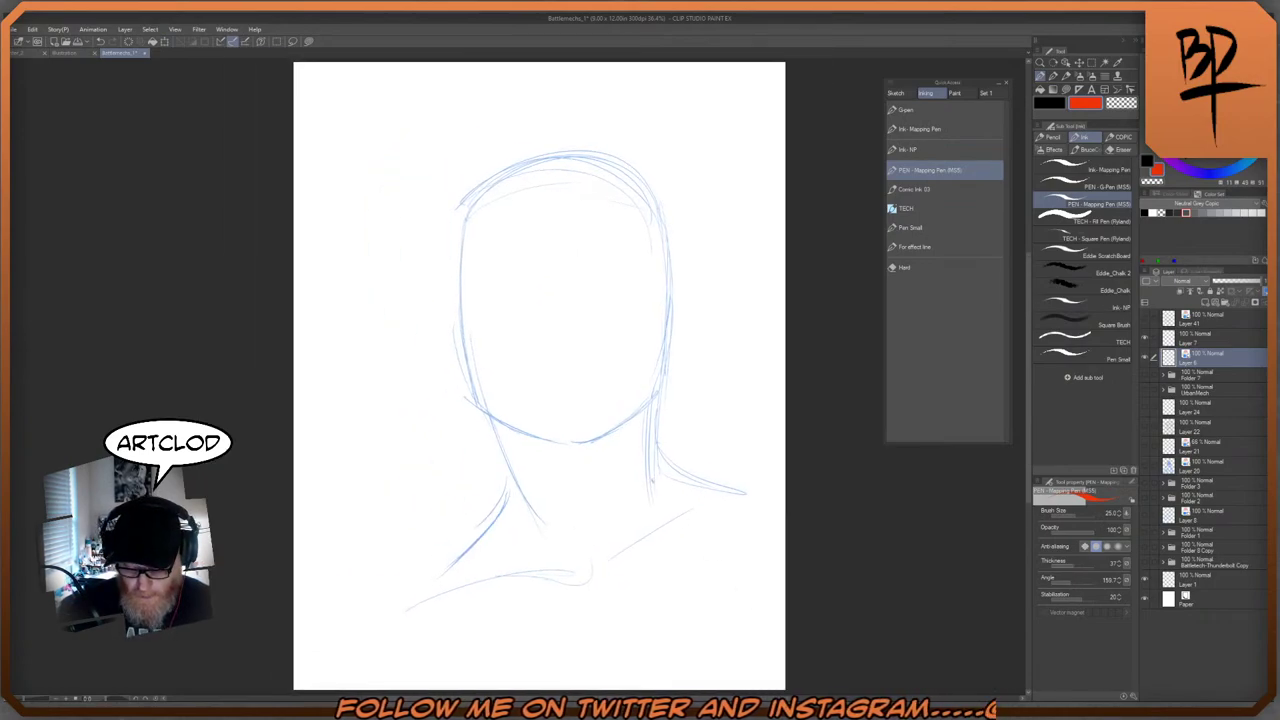
pyautogui.moveTo(556, 179)
pyautogui.mouseDown()
pyautogui.moveTo(565, 437)
pyautogui.moveTo(545, 444)
pyautogui.moveTo(640, 407)
pyautogui.mouseUp()
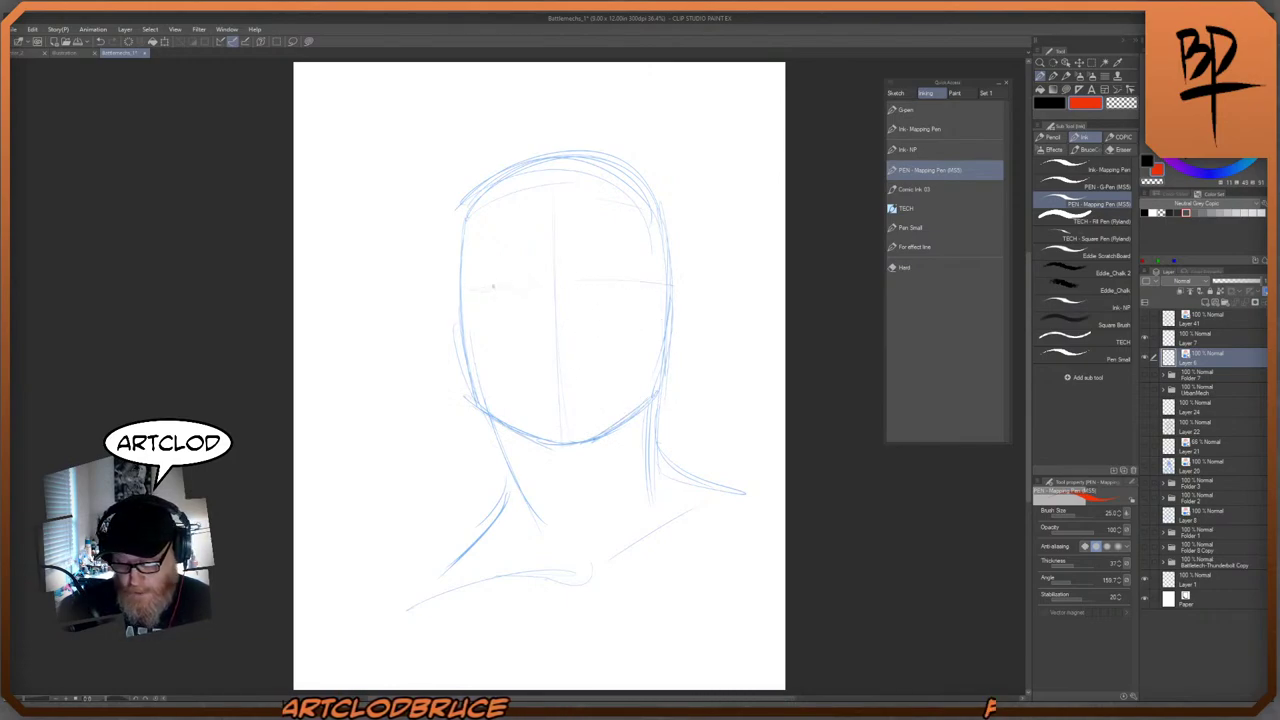
pyautogui.moveTo(544, 340); pyautogui.dragTo(566, 340)
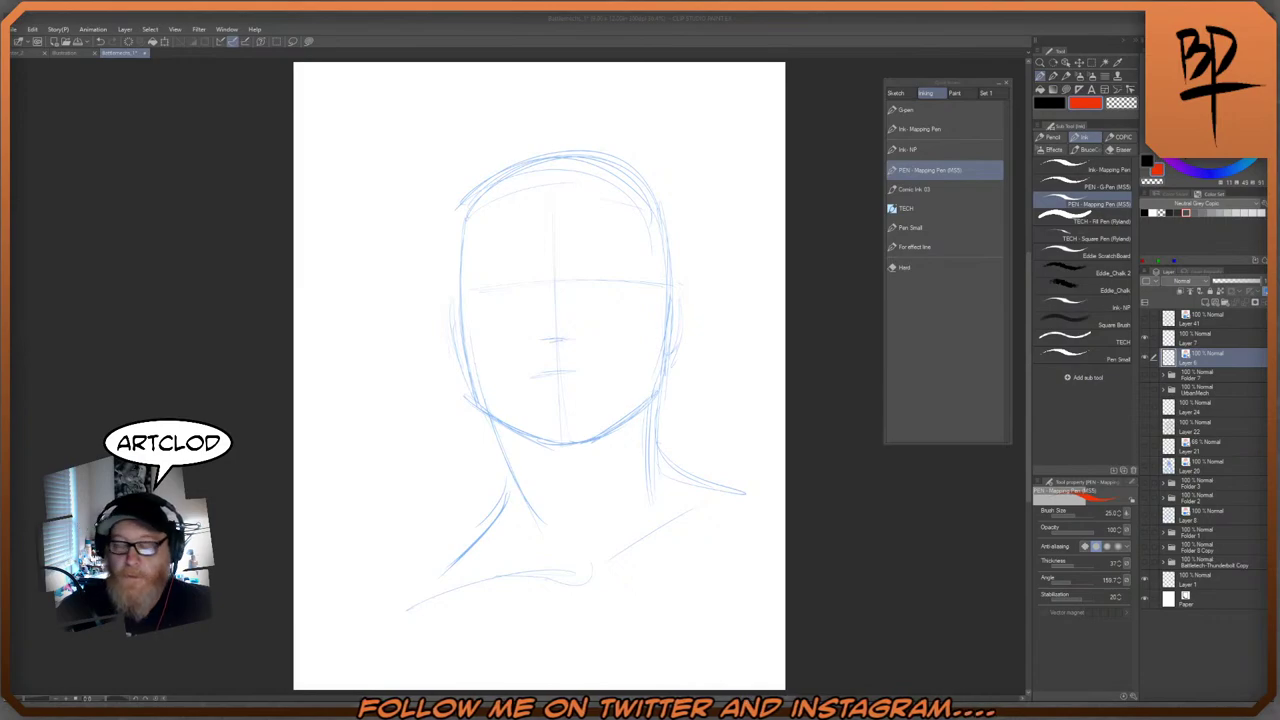
pyautogui.click(801, 188)
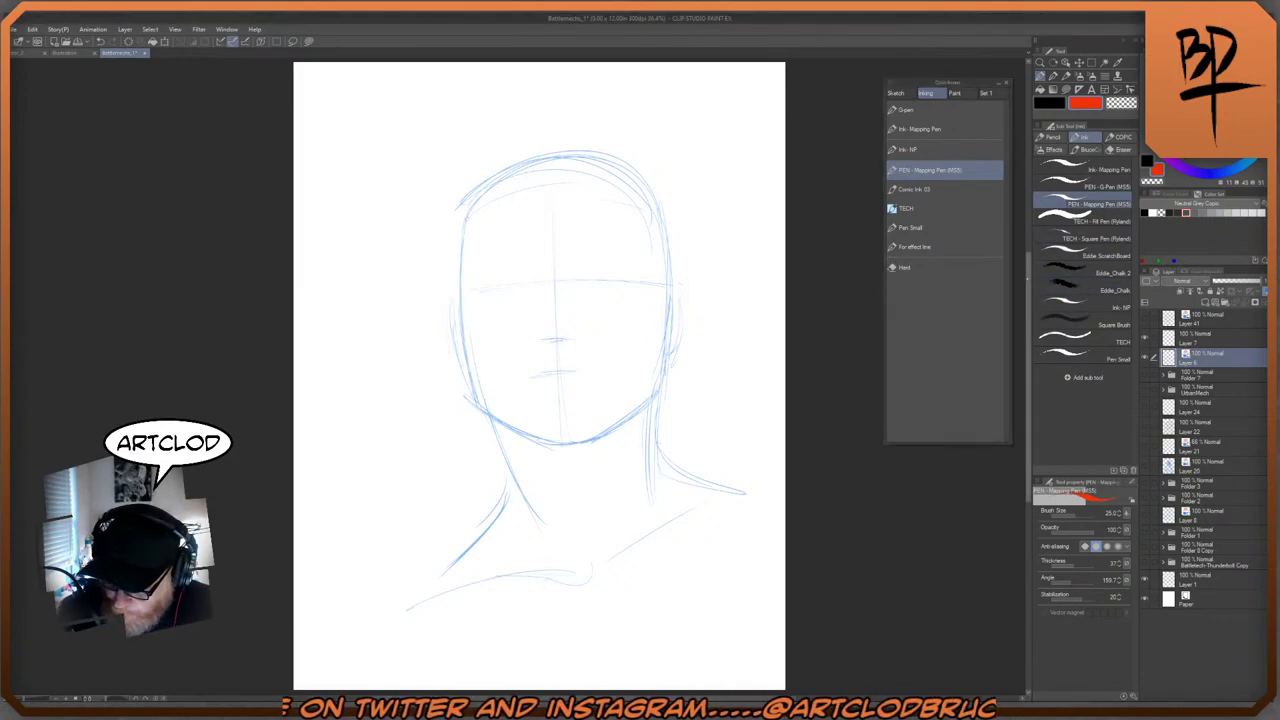
# - Scale the whole head-and-neck sketch down to about 73% and move it back toward the page's centre
pyautogui.scroll(3, 775, 370)
pyautogui.scroll(-2, 590, 83)
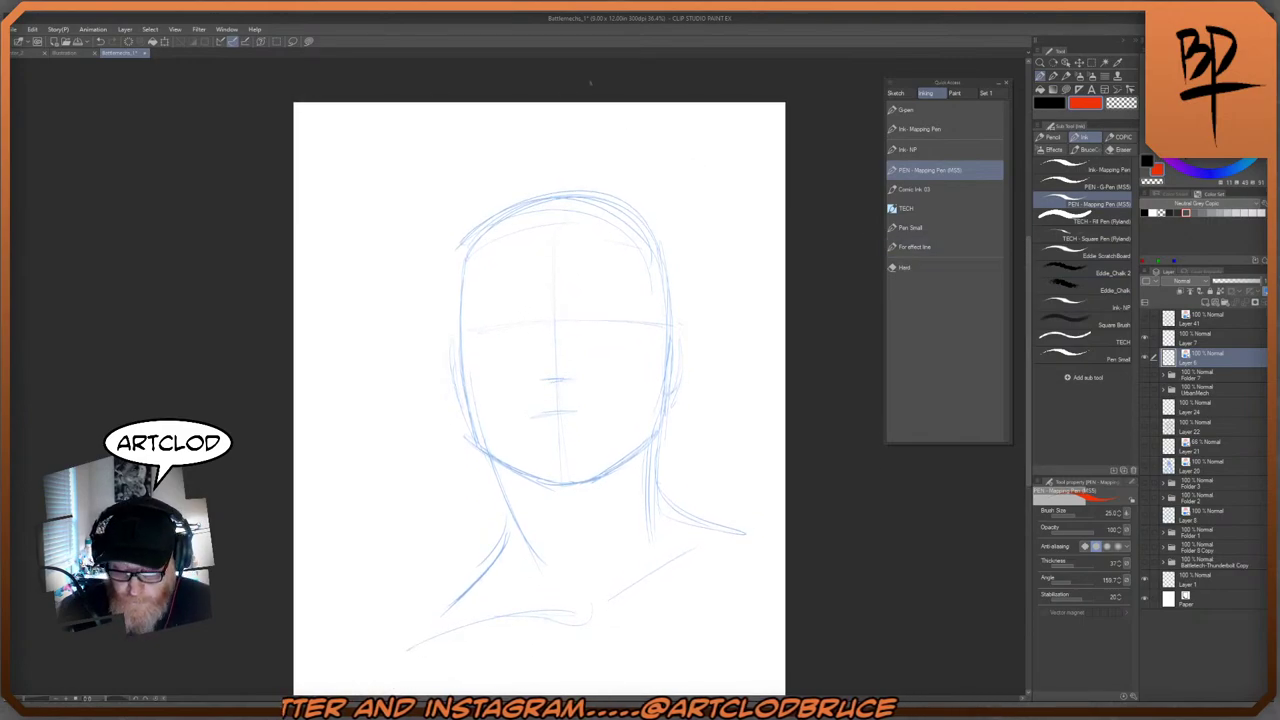
pyautogui.hotkey('ctrl', 't')
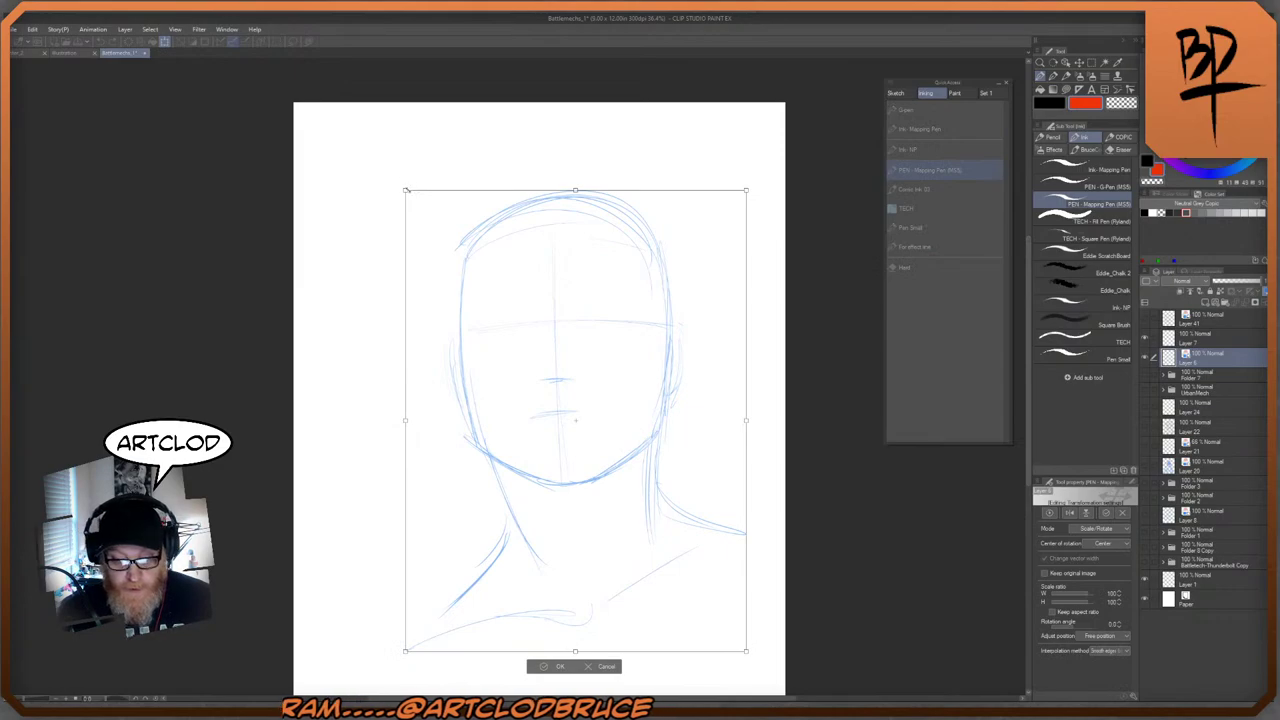
pyautogui.moveTo(405, 190)
pyautogui.mouseDown()
pyautogui.moveTo(503, 320)
pyautogui.moveTo(515, 317)
pyautogui.mouseUp()
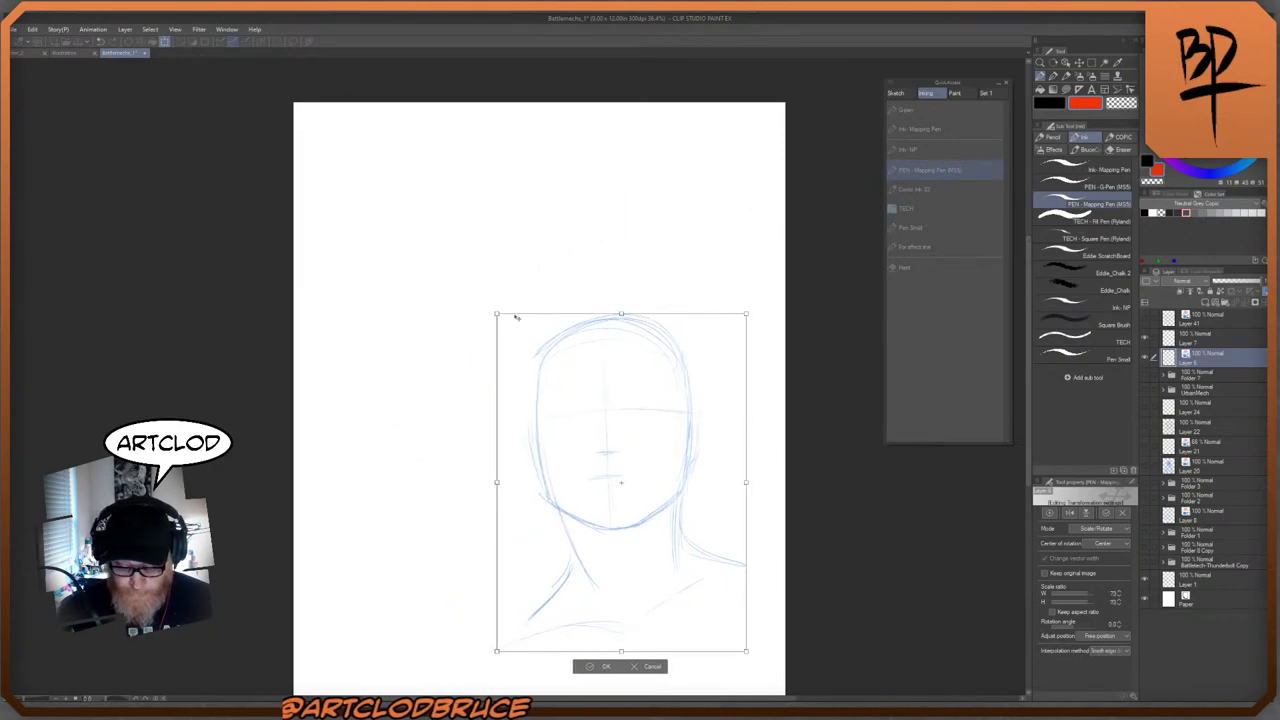
pyautogui.moveTo(686, 486); pyautogui.dragTo(600, 410)
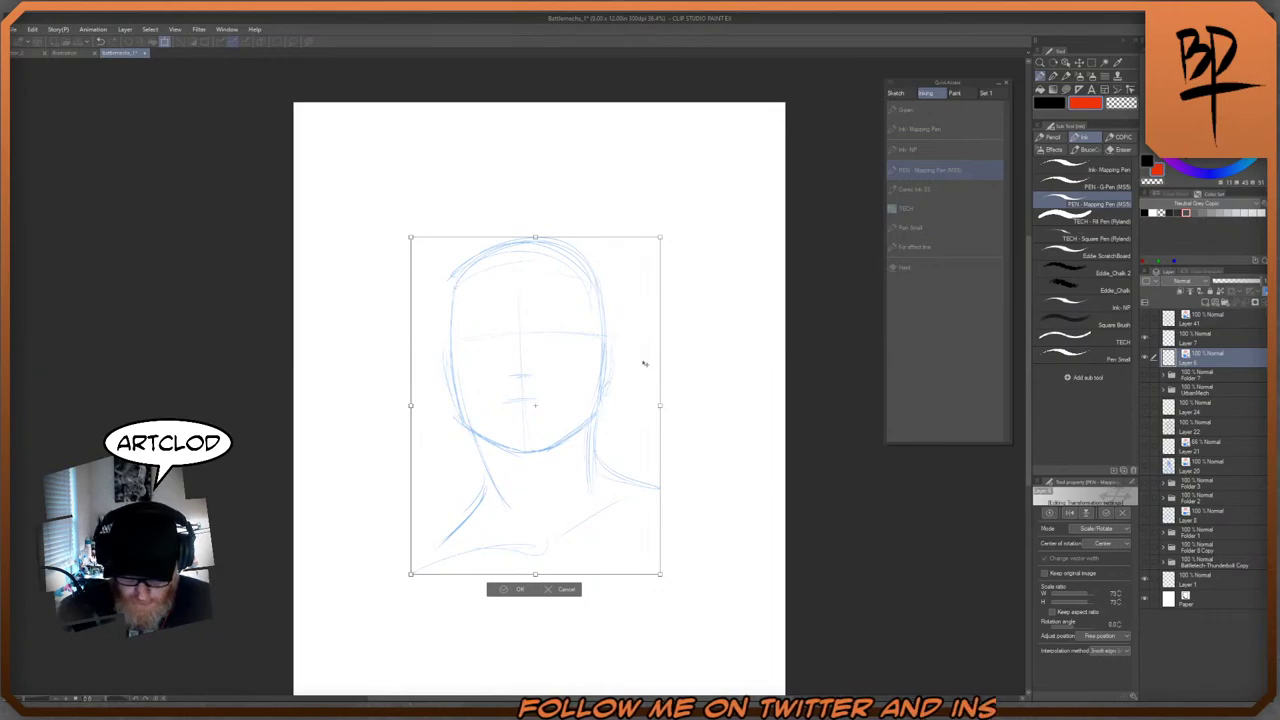
pyautogui.press('Return')
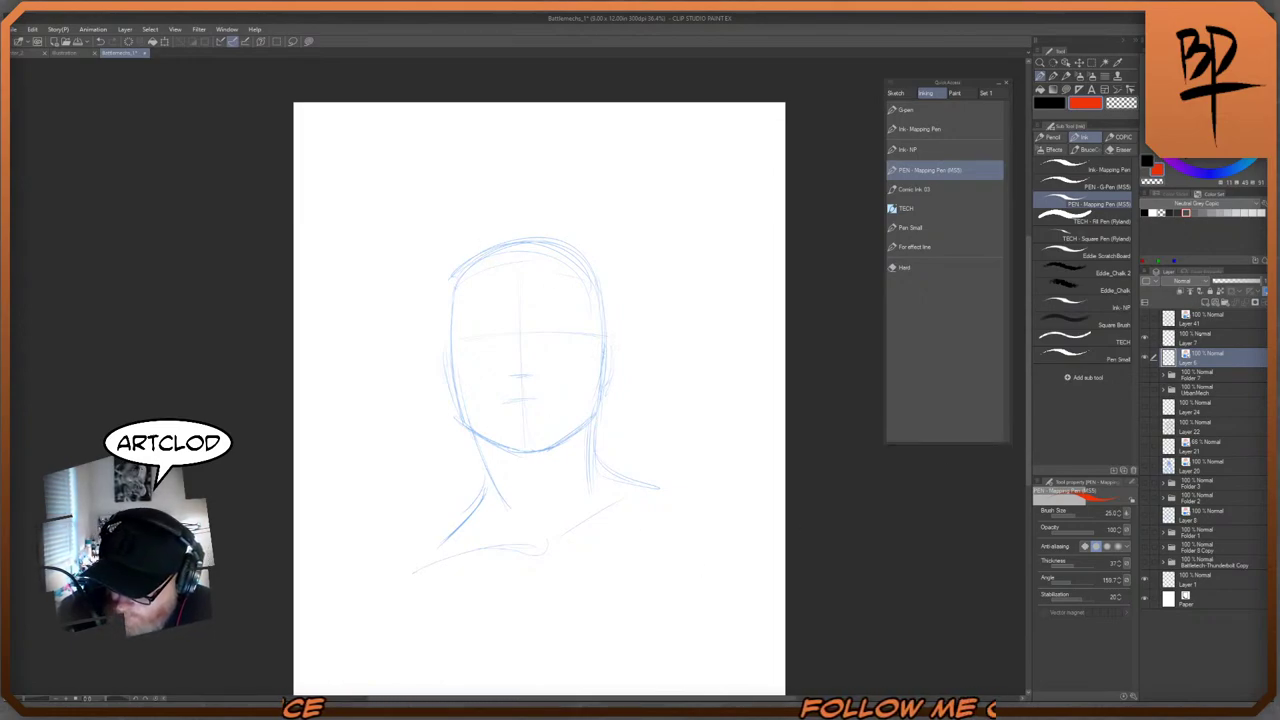
# - On Layer 7, above the head construction, sketch the peaked hairline and the long locks falling on the face's left side
pyautogui.click(1205, 337)
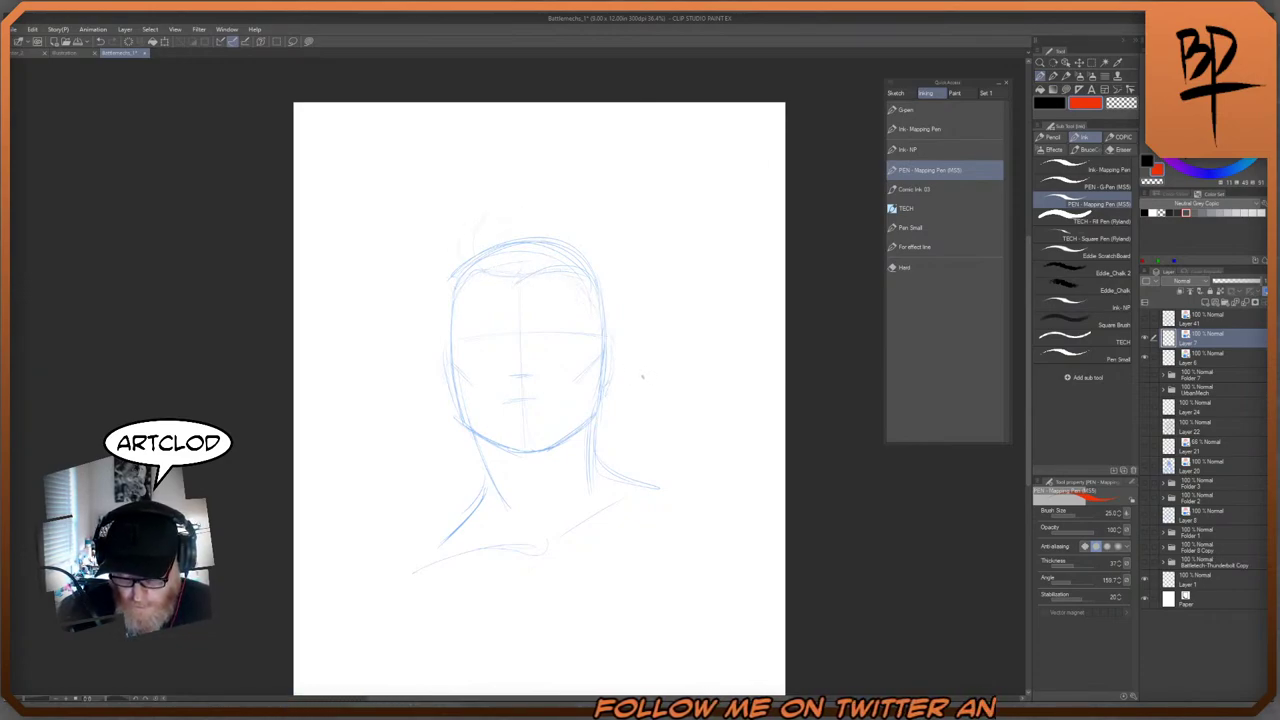
pyautogui.moveTo(642, 376); pyautogui.dragTo(617, 360)
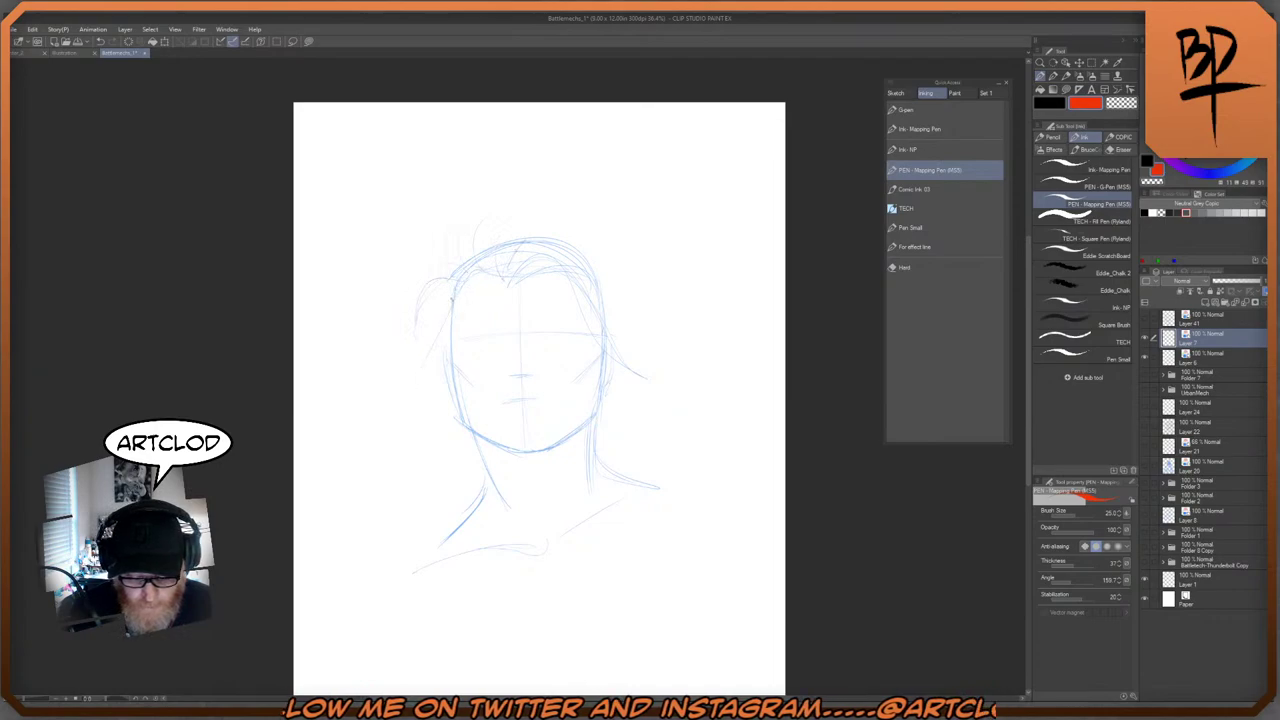
pyautogui.moveTo(444, 324); pyautogui.dragTo(418, 368)
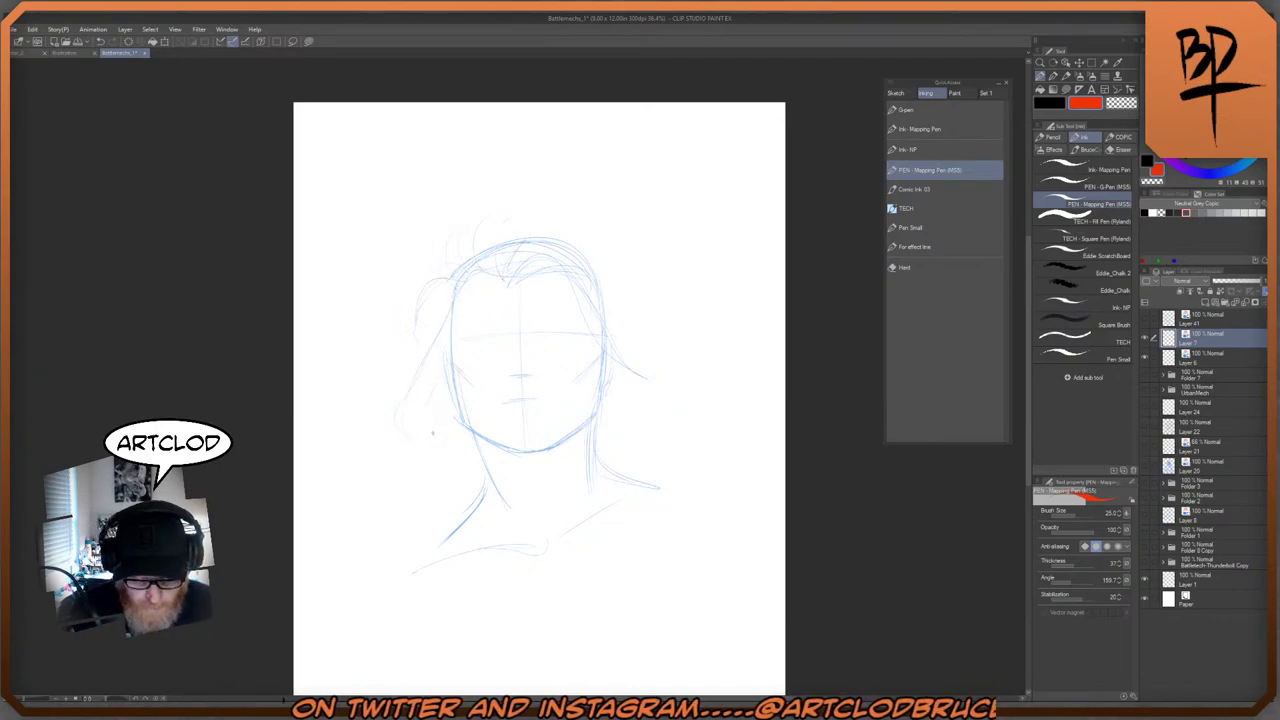
pyautogui.moveTo(433, 432); pyautogui.dragTo(416, 525)
pyautogui.moveTo(476, 480); pyautogui.dragTo(472, 512)
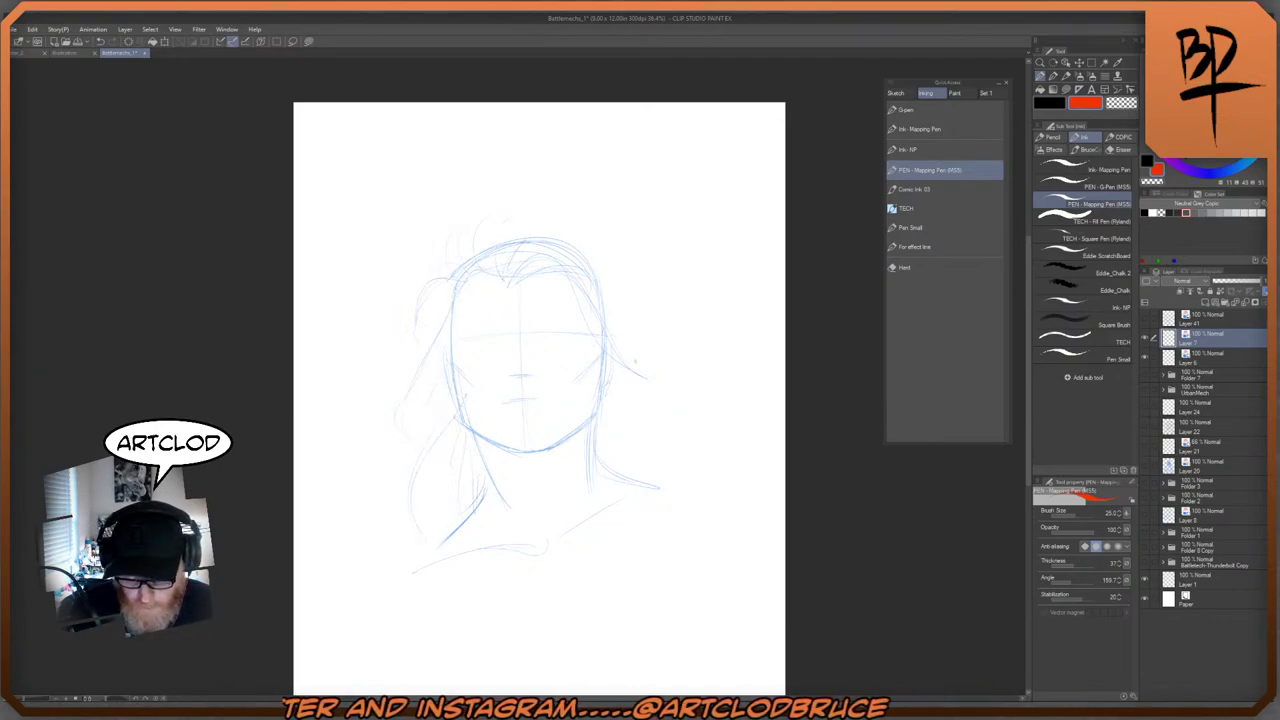
# - Build up the hair's raised crown and the flowing locks on both sides, and rough in the right eye socket
pyautogui.moveTo(484, 218); pyautogui.dragTo(459, 238)
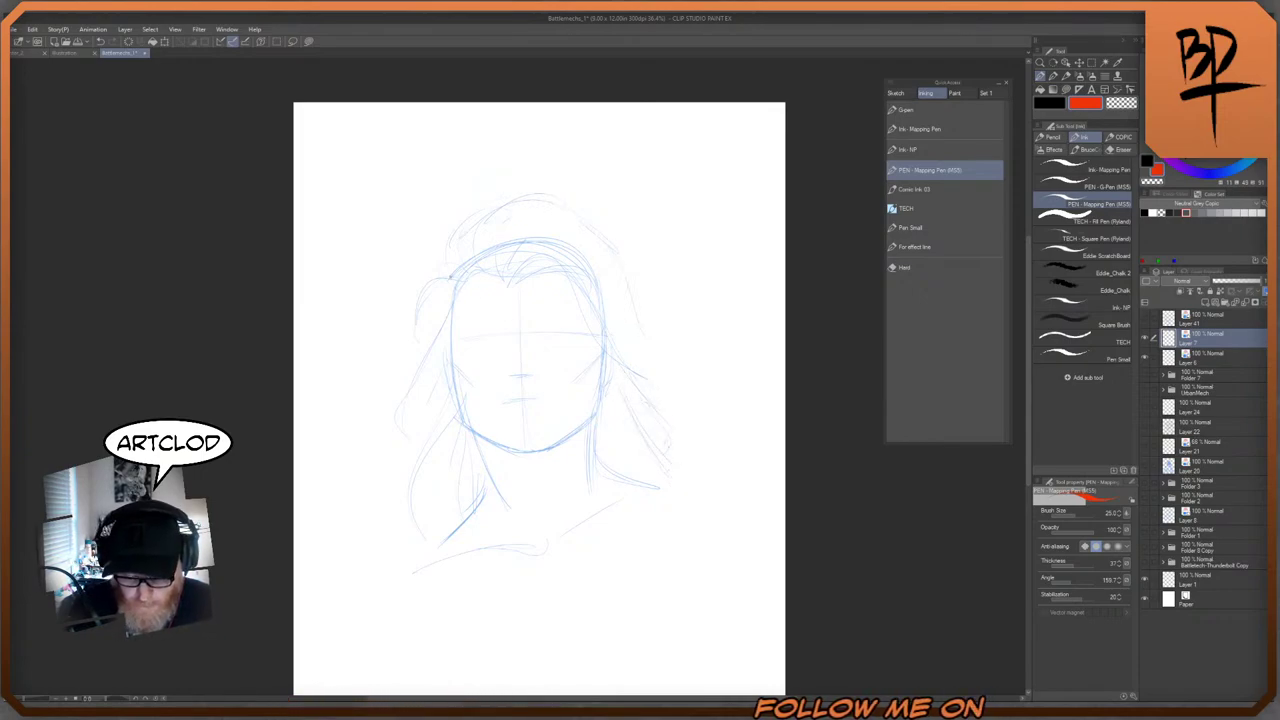
pyautogui.moveTo(435, 338); pyautogui.dragTo(410, 464)
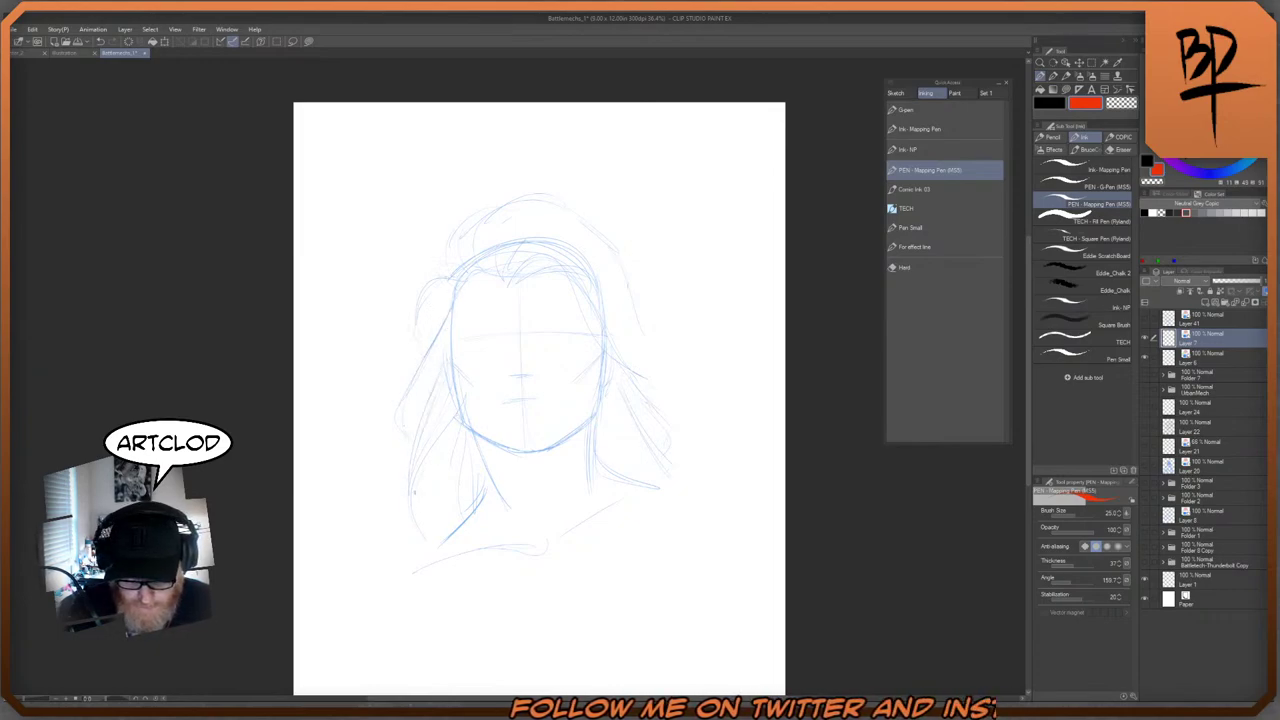
pyautogui.moveTo(460, 484); pyautogui.dragTo(453, 516)
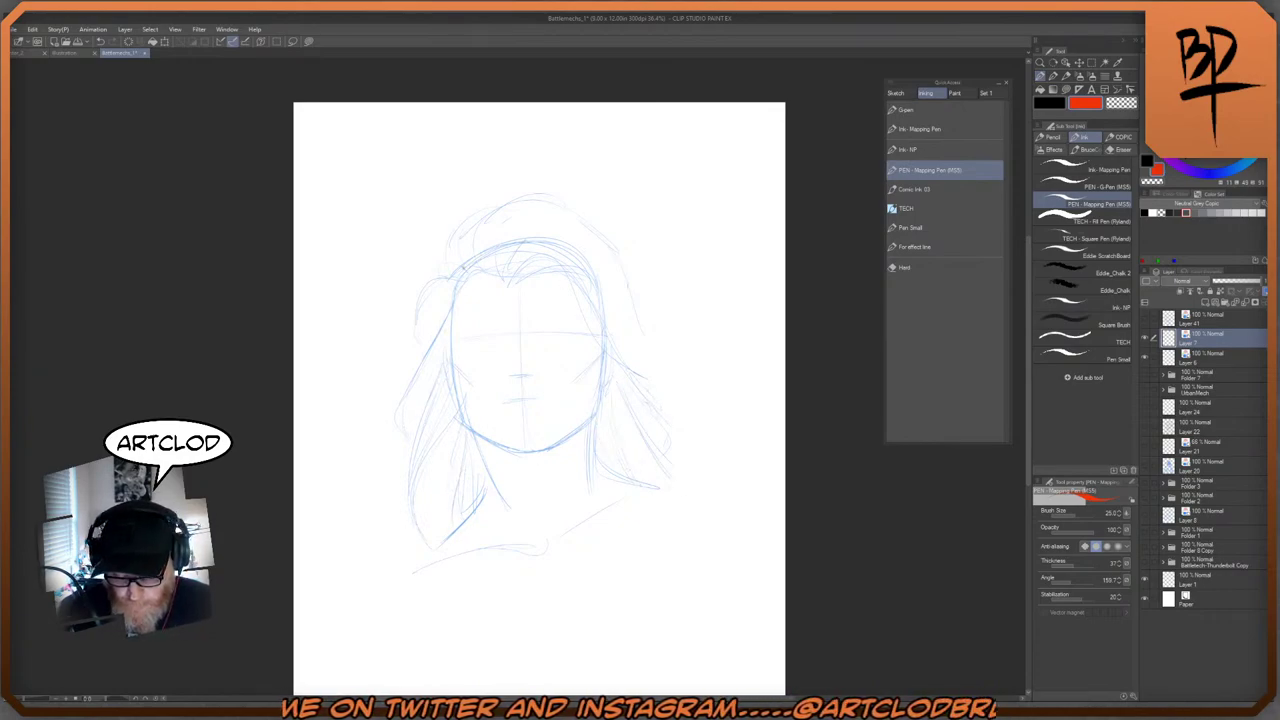
pyautogui.moveTo(480, 234); pyautogui.dragTo(490, 207)
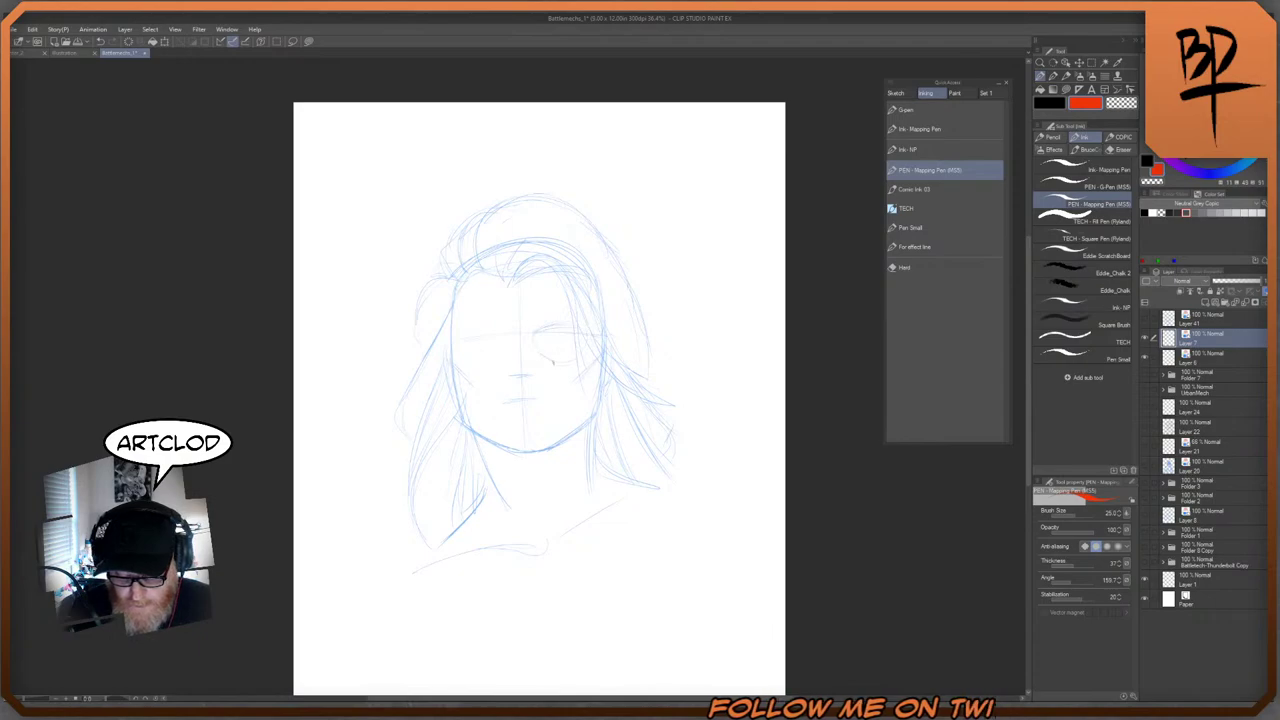
# - Mirror the canvas view to sketch the second eye socket and the mouth, and start the first eye with its brow
pyautogui.press('h')
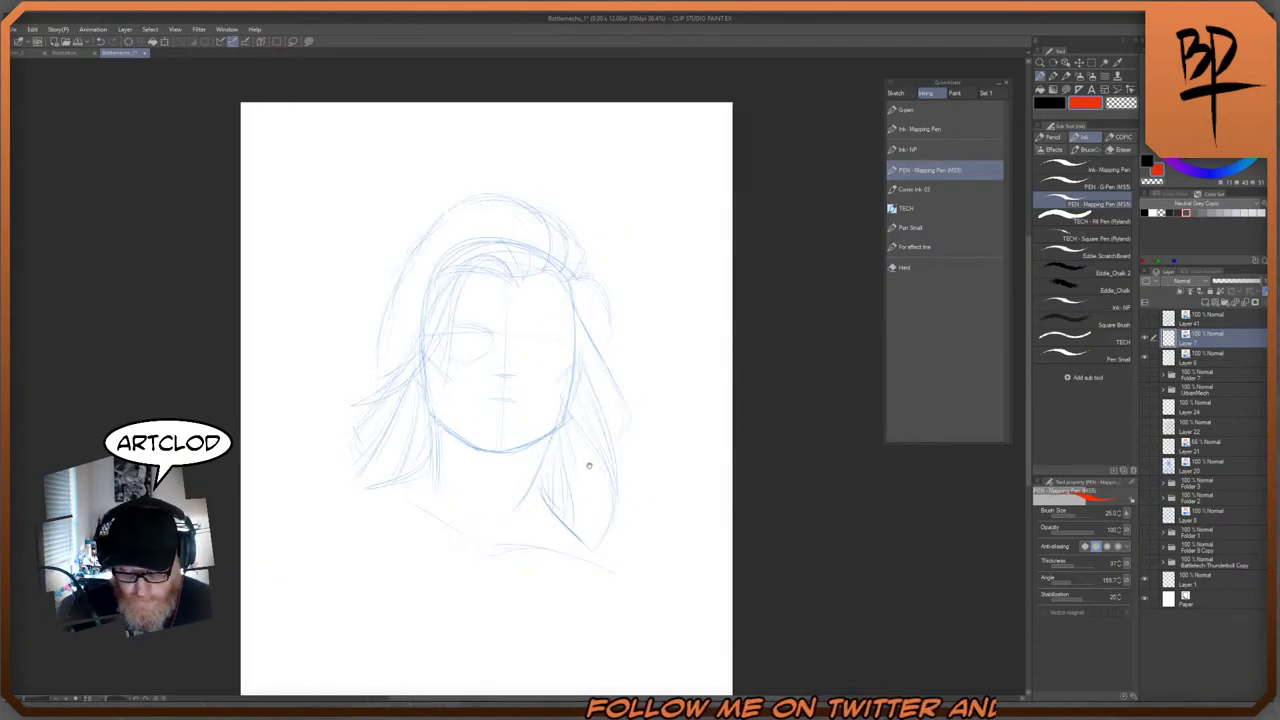
pyautogui.moveTo(589, 465); pyautogui.dragTo(720, 435)
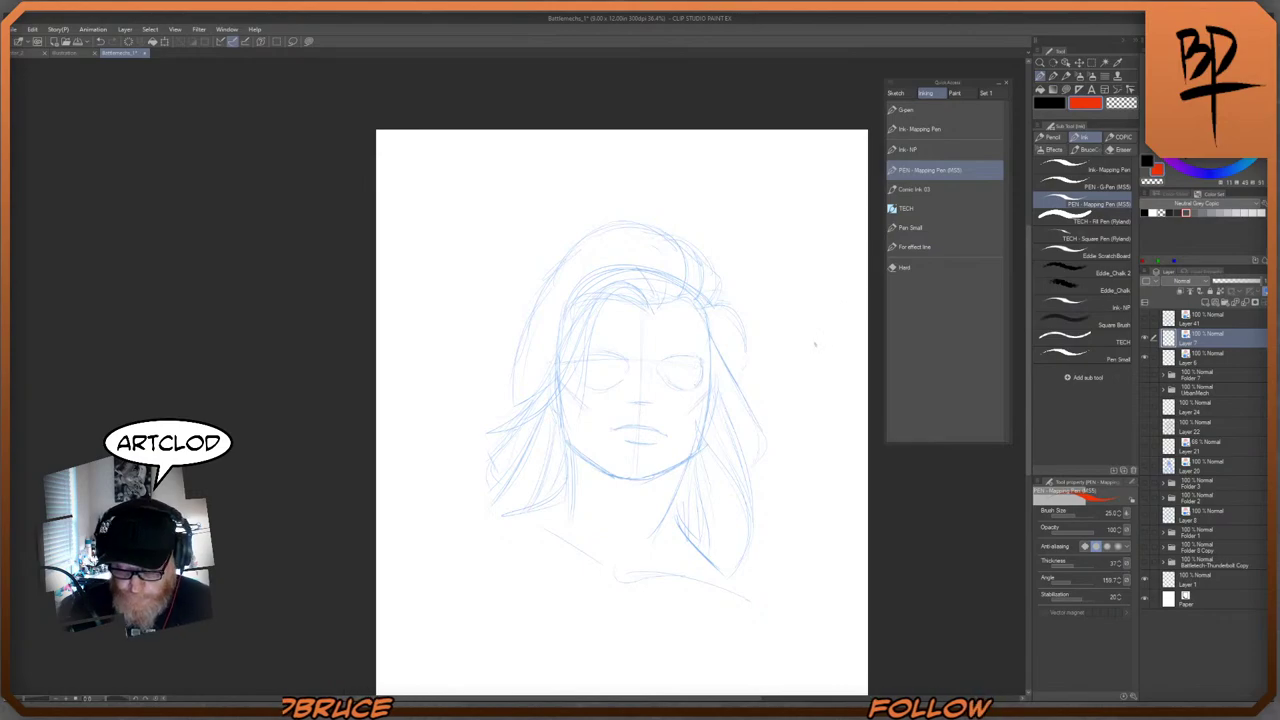
pyautogui.moveTo(805, 330)
pyautogui.mouseDown()
pyautogui.moveTo(691, 514)
pyautogui.moveTo(775, 458)
pyautogui.mouseUp()
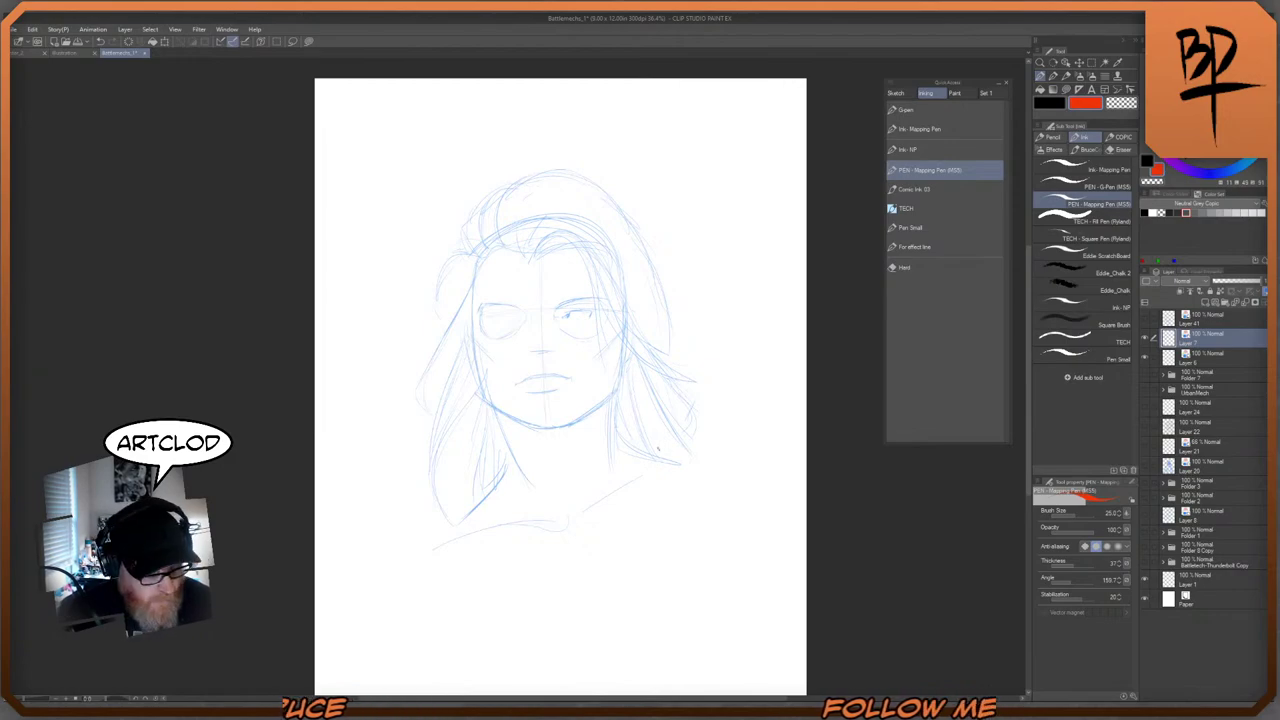
# - Sketch the remaining eye and the underside of the nose, mirroring the canvas view to check the face
pyautogui.press('h')
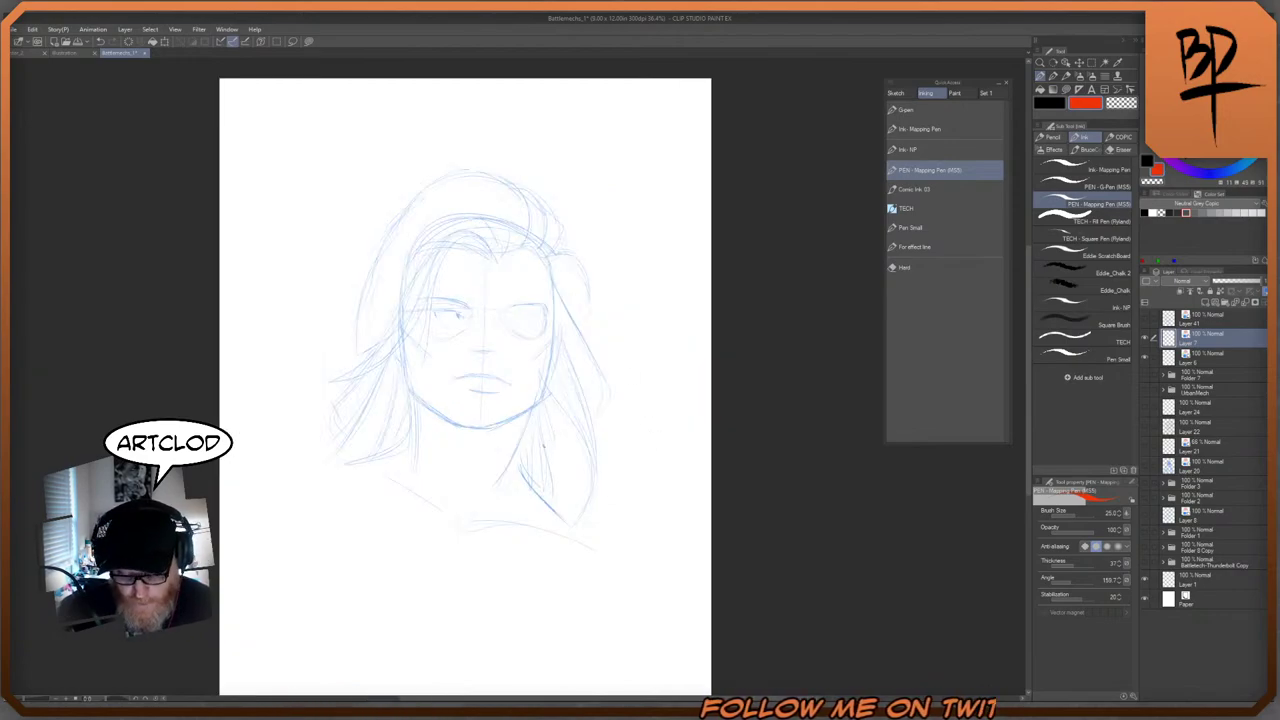
pyautogui.moveTo(465, 380); pyautogui.dragTo(587, 494)
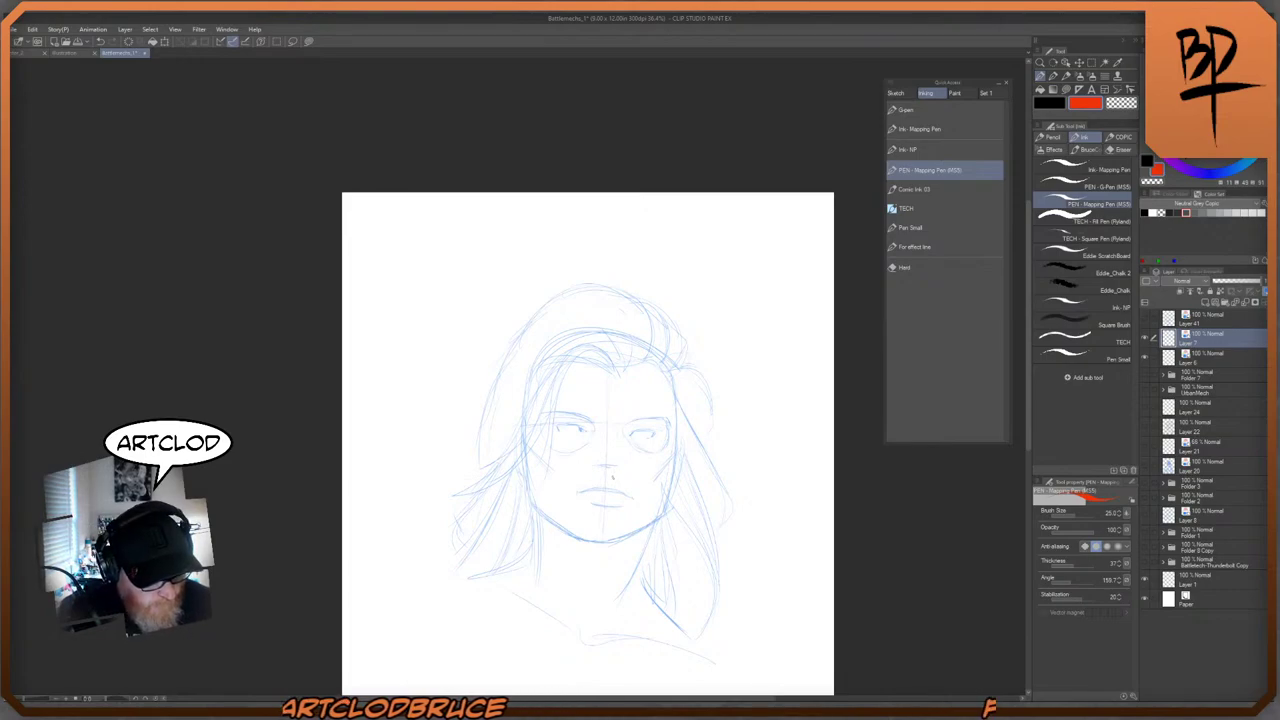
pyautogui.press('h')
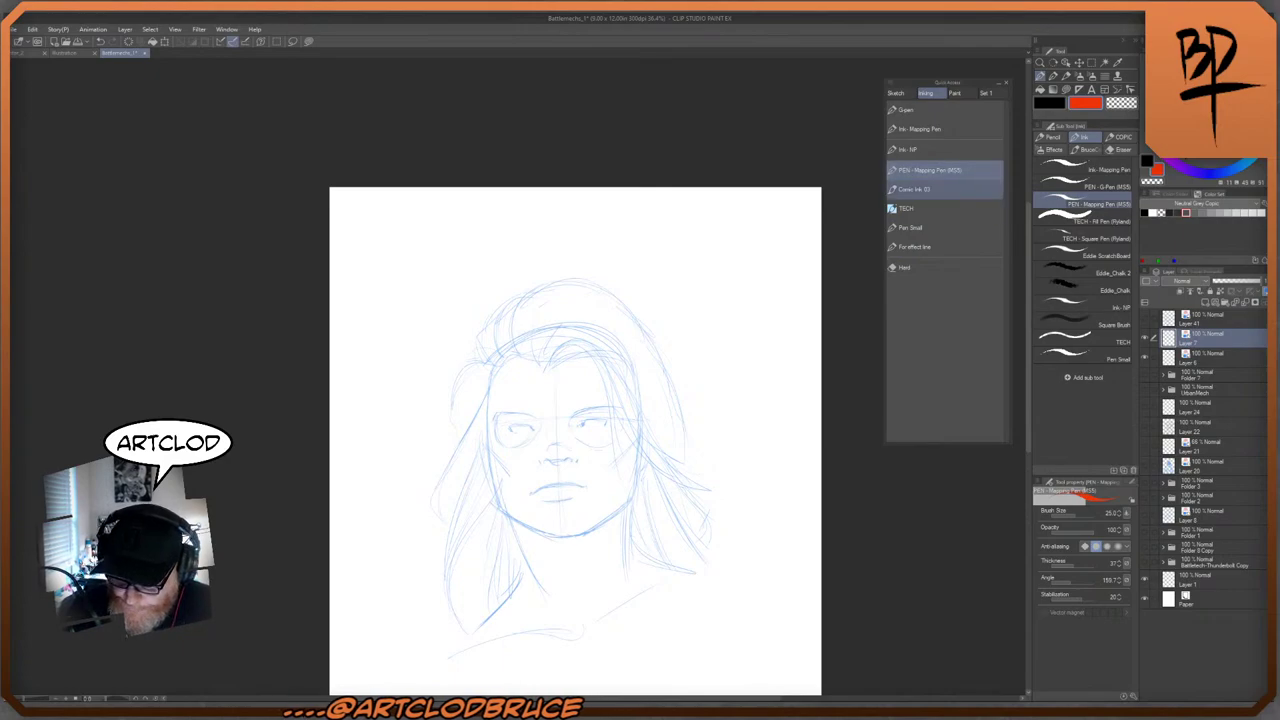
# - Erase the mouth from Layer 7 with the Hard eraser at a reduced brush size
pyautogui.click(905, 267)
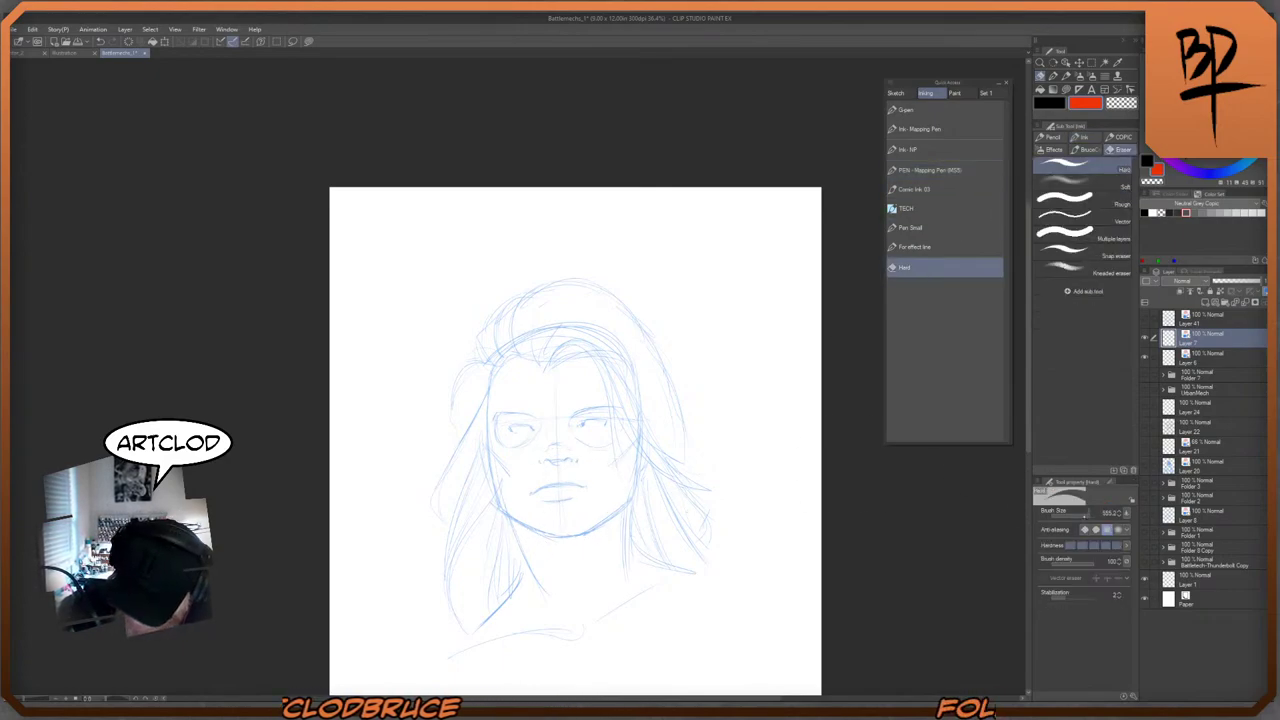
pyautogui.press('[')
pyautogui.press('[')
pyautogui.press('[')
pyautogui.press('[')
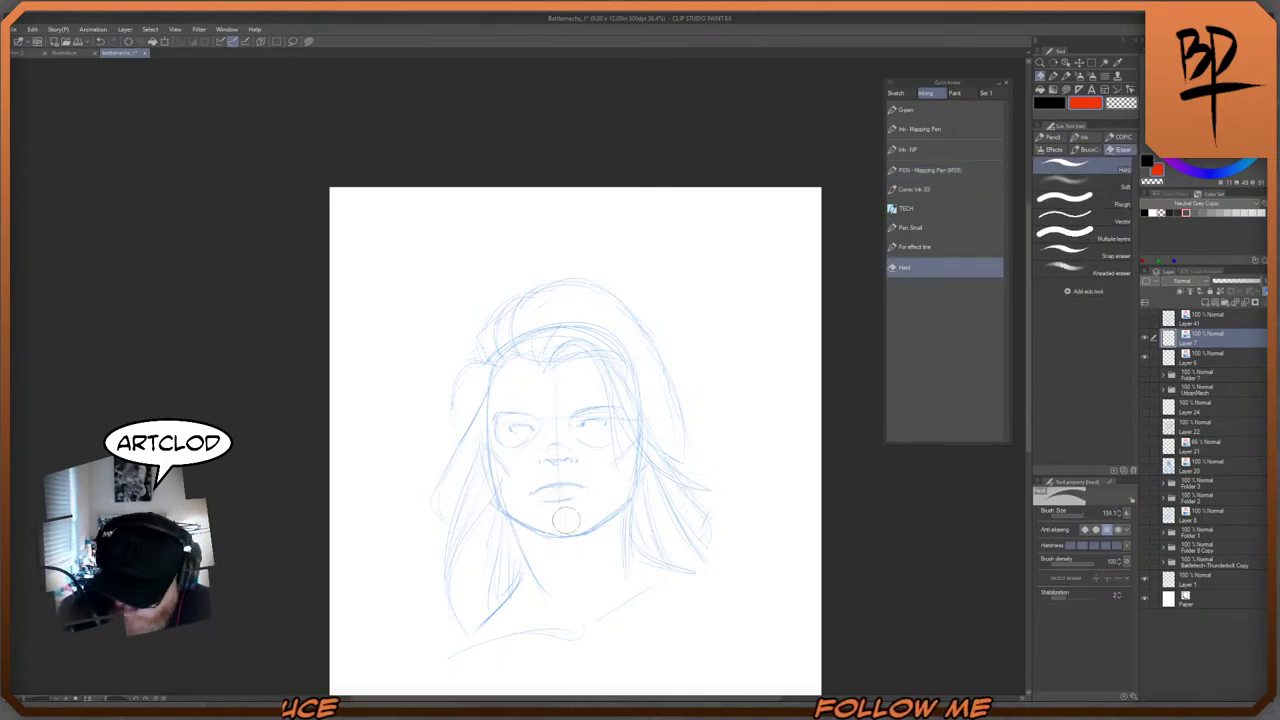
pyautogui.hotkey('alt', '[')
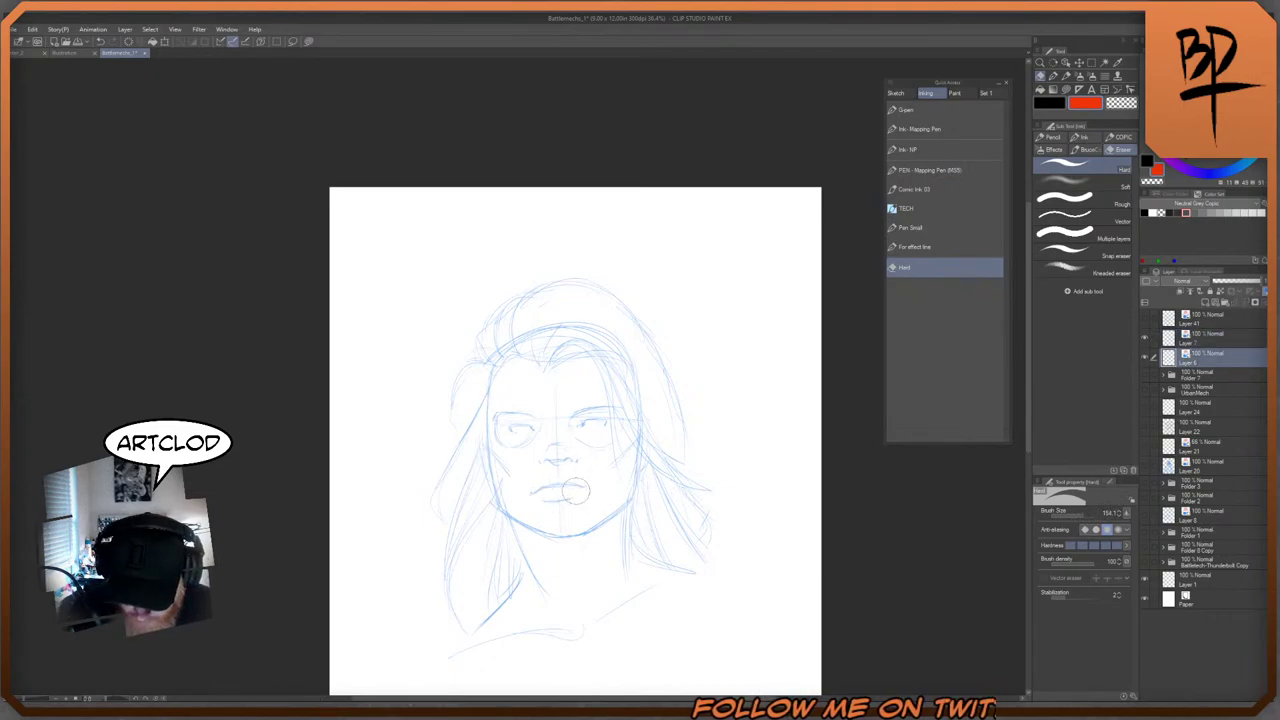
pyautogui.hotkey('alt', ']')
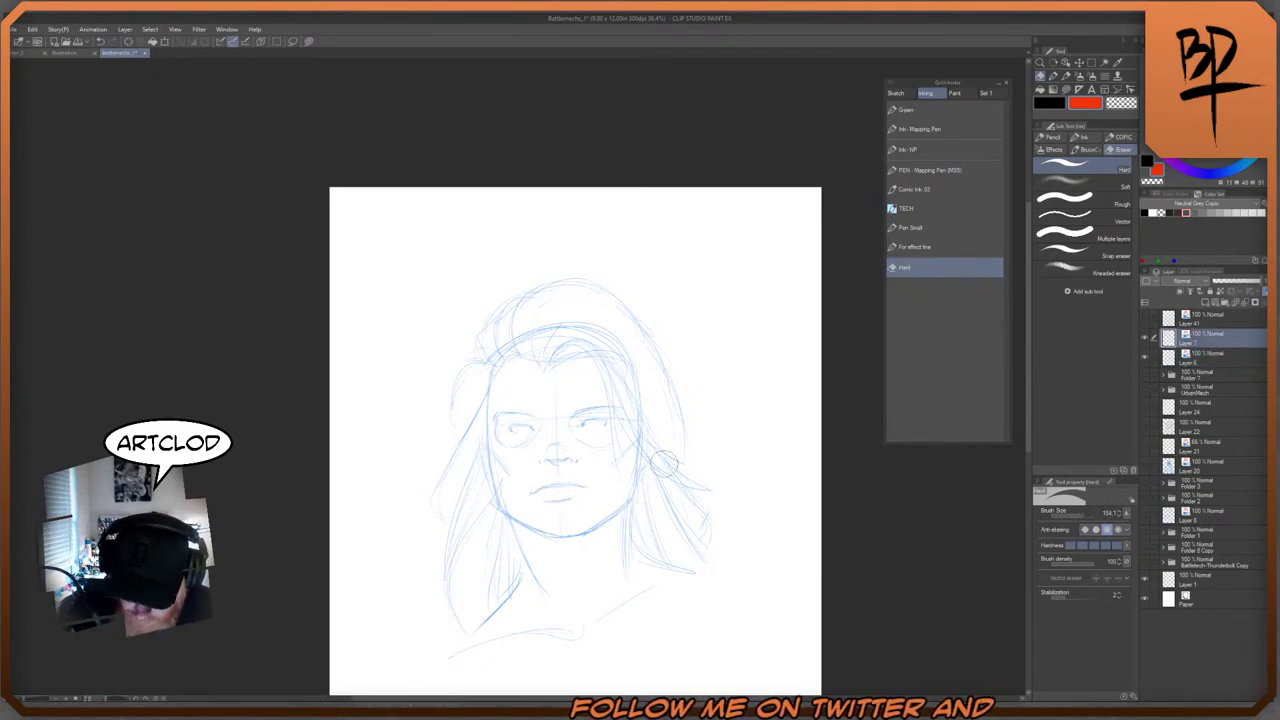
pyautogui.moveTo(545, 488); pyautogui.dragTo(566, 494)
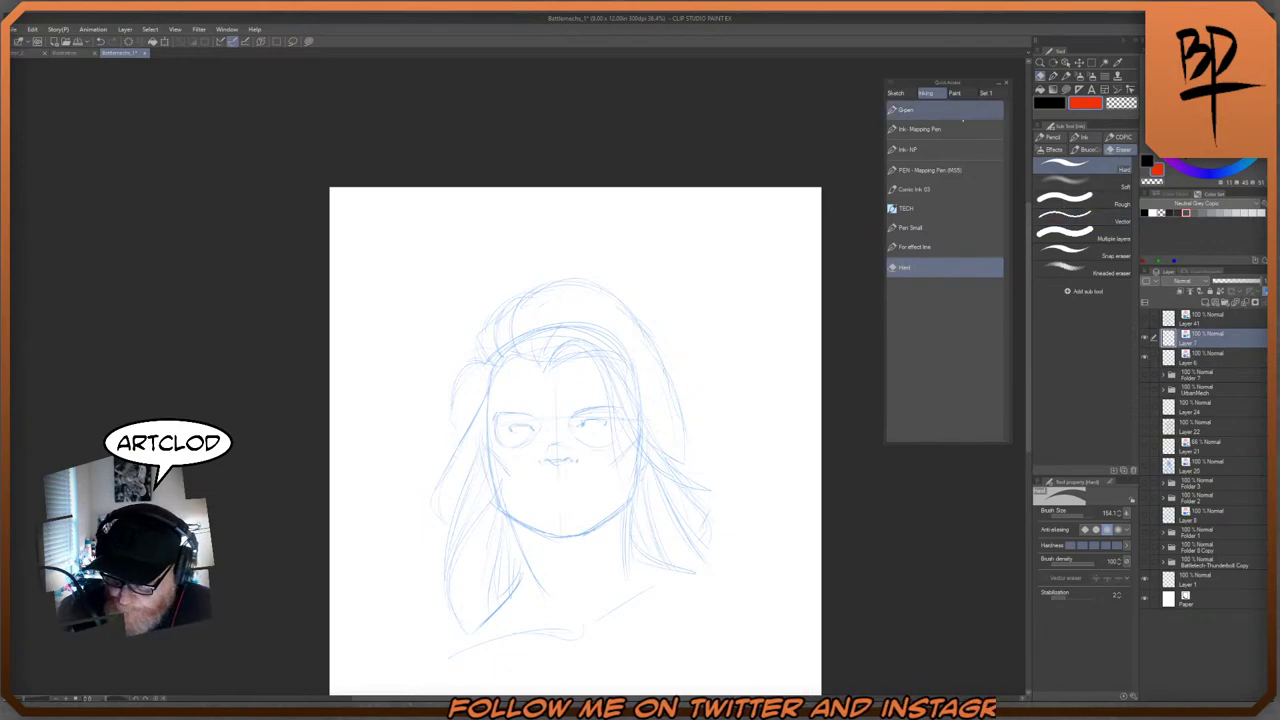
# - Redraw the mouth with fuller, more defined lips using the PEN - Mapping Pen
pyautogui.click(940, 170)
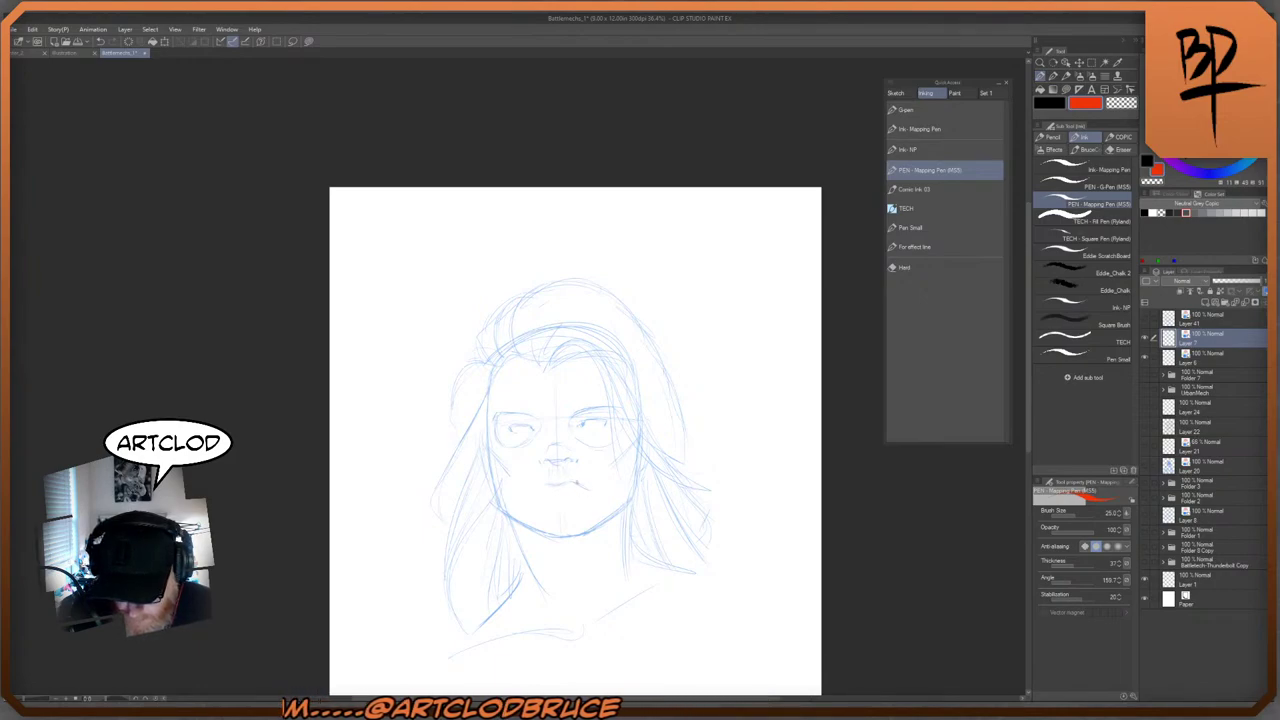
pyautogui.moveTo(578, 481); pyautogui.dragTo(596, 490)
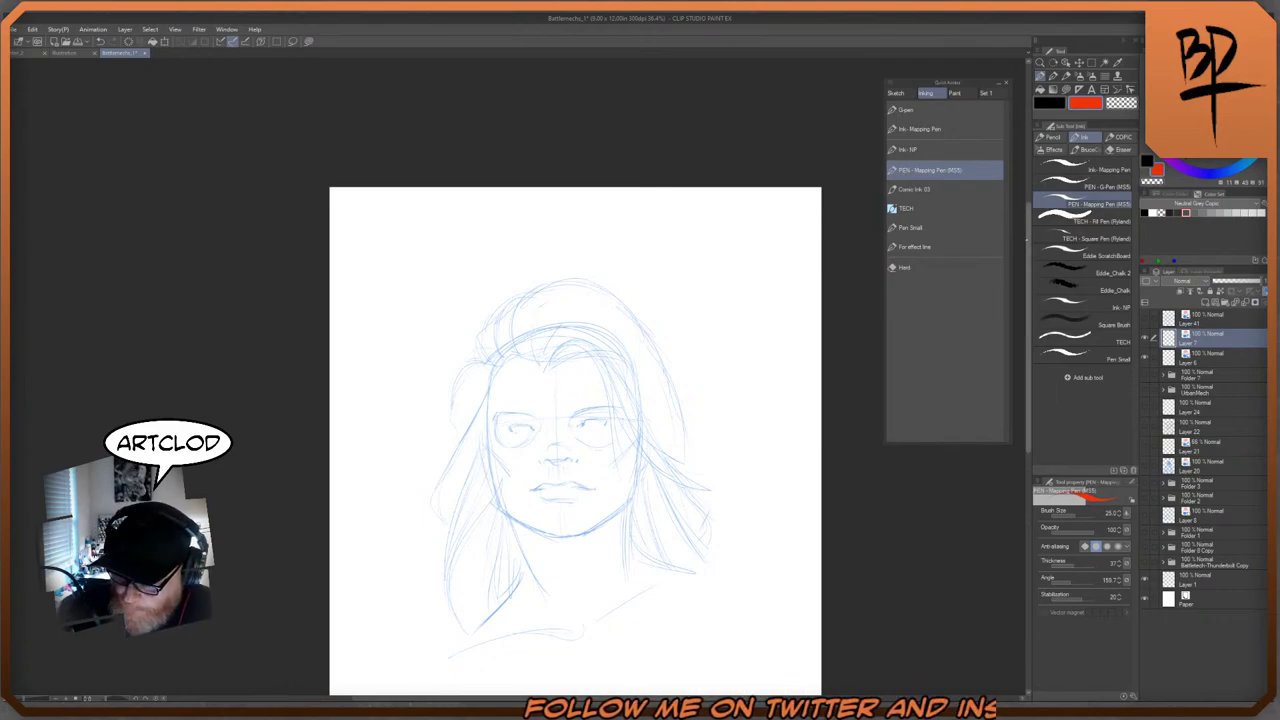
pyautogui.scroll(-3, 575, 400)
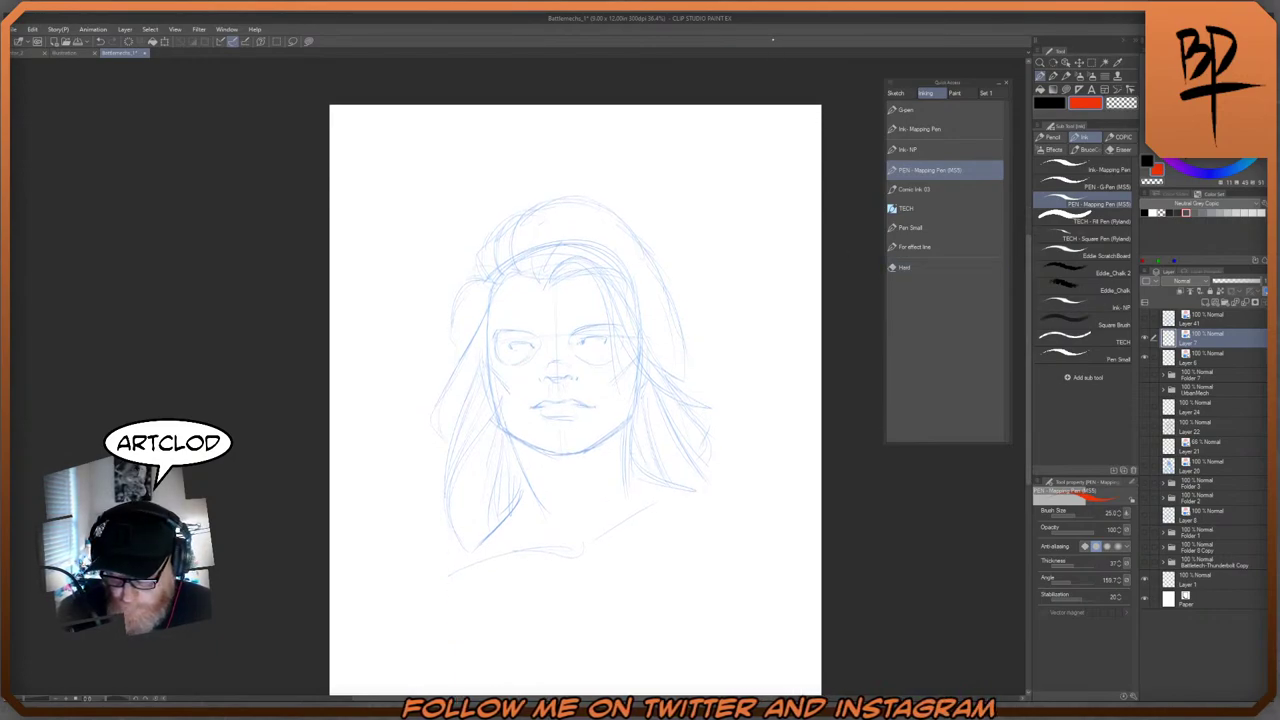
pyautogui.scroll(1, 575, 400)
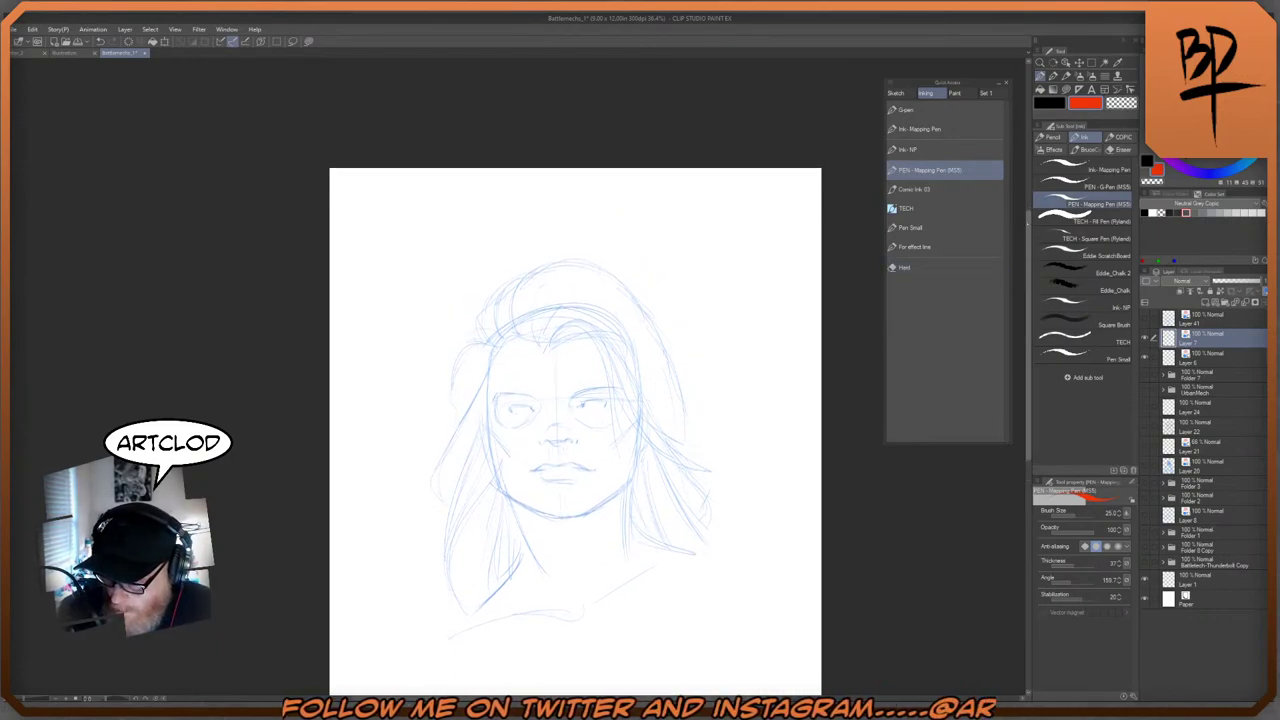
pyautogui.scroll(-2, 575, 400)
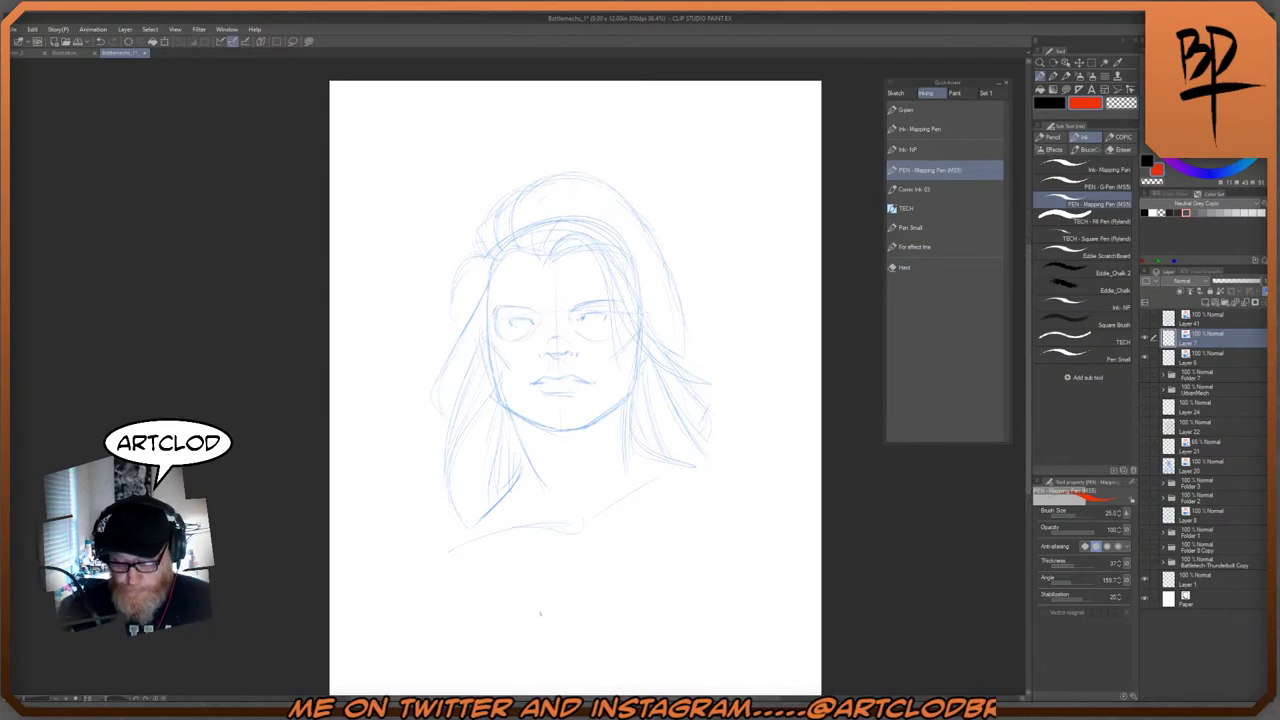